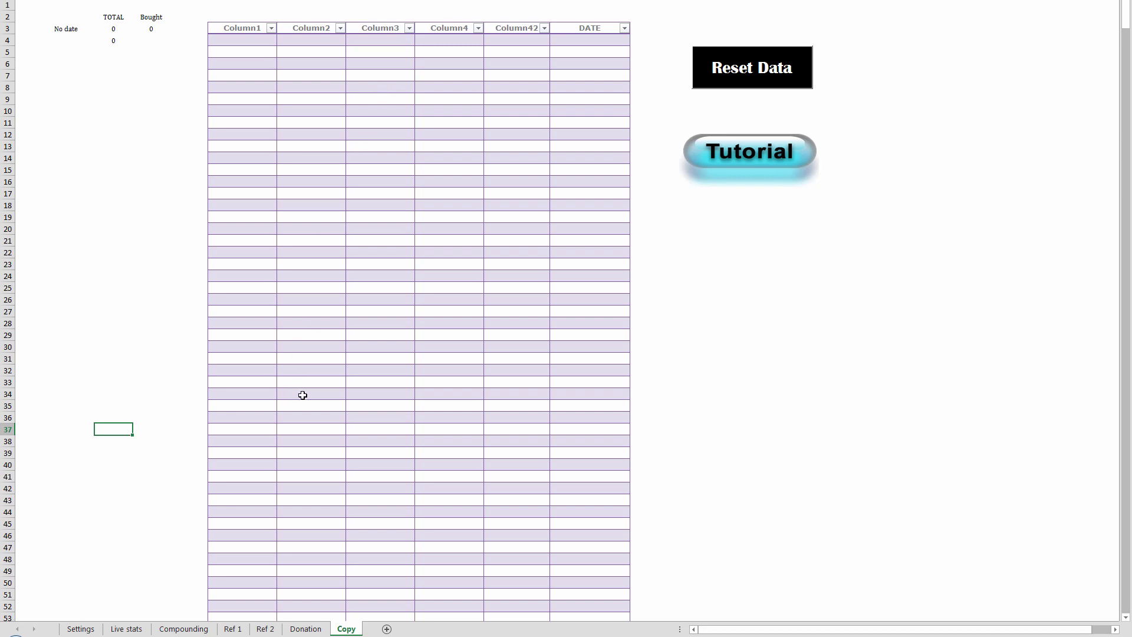
Step: Look through the calculator workbook's Settings, Live stats, Compounding and Ref 1 sheets, finishing on Settings
{"action": "left_click", "coordinate": [81, 629]}
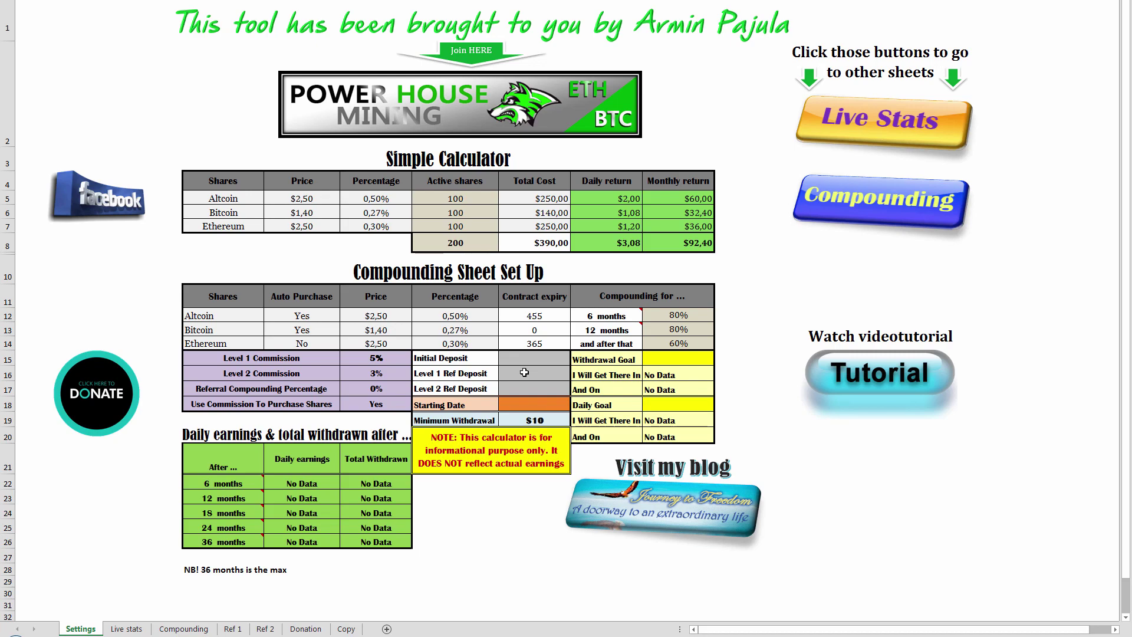
{"action": "left_click", "coordinate": [137, 629]}
{"action": "left_click", "coordinate": [176, 631]}
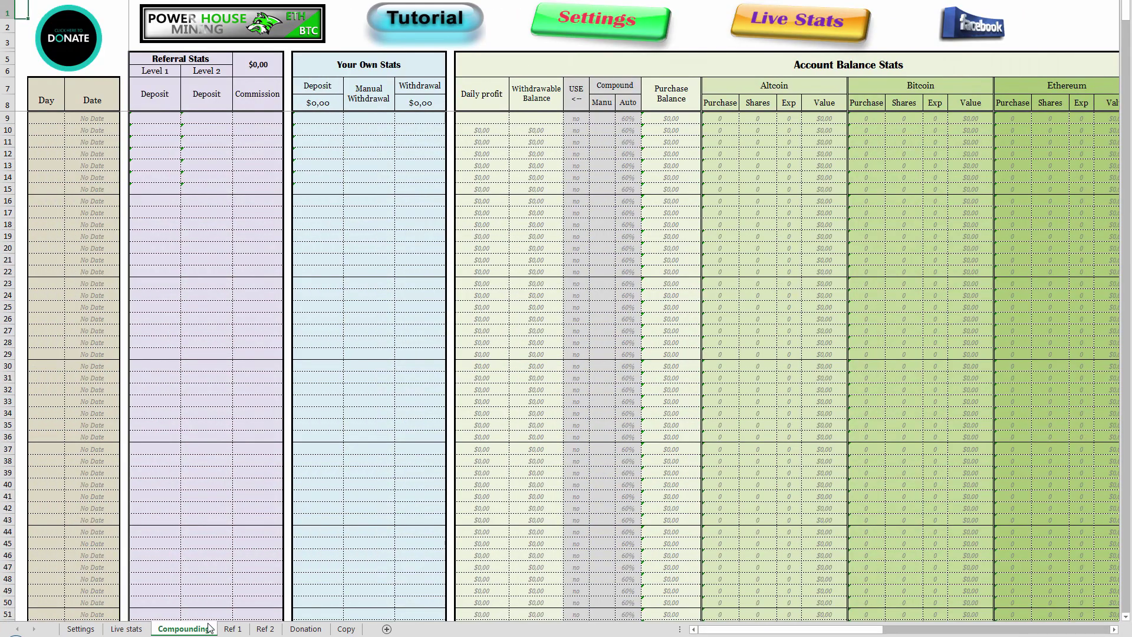
{"action": "left_click", "coordinate": [234, 629]}
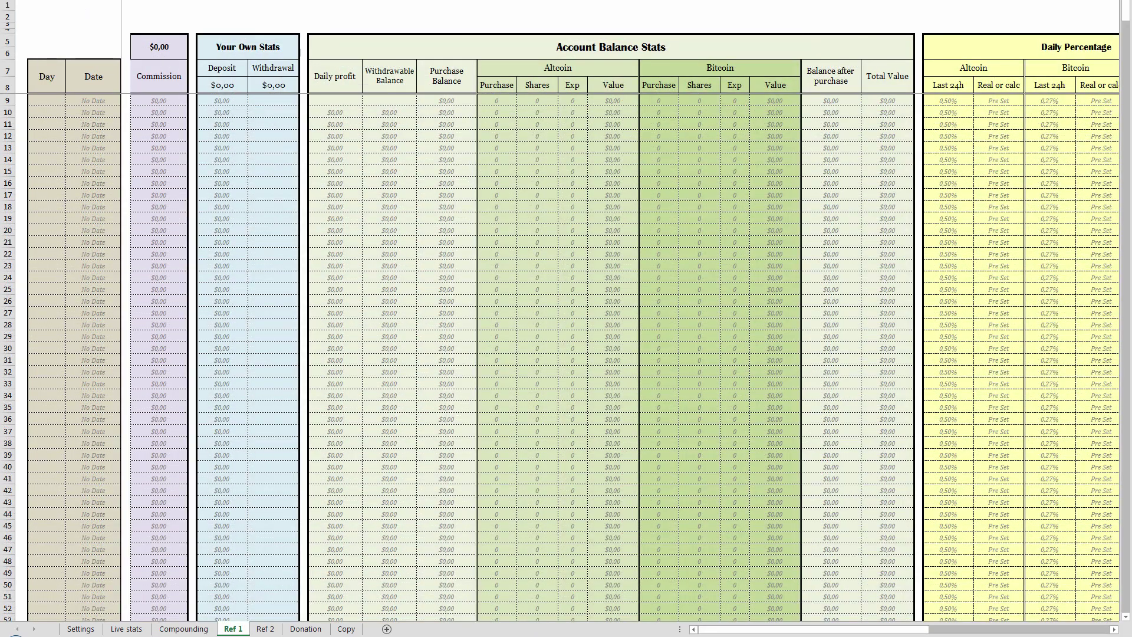
{"action": "left_click", "coordinate": [82, 632]}
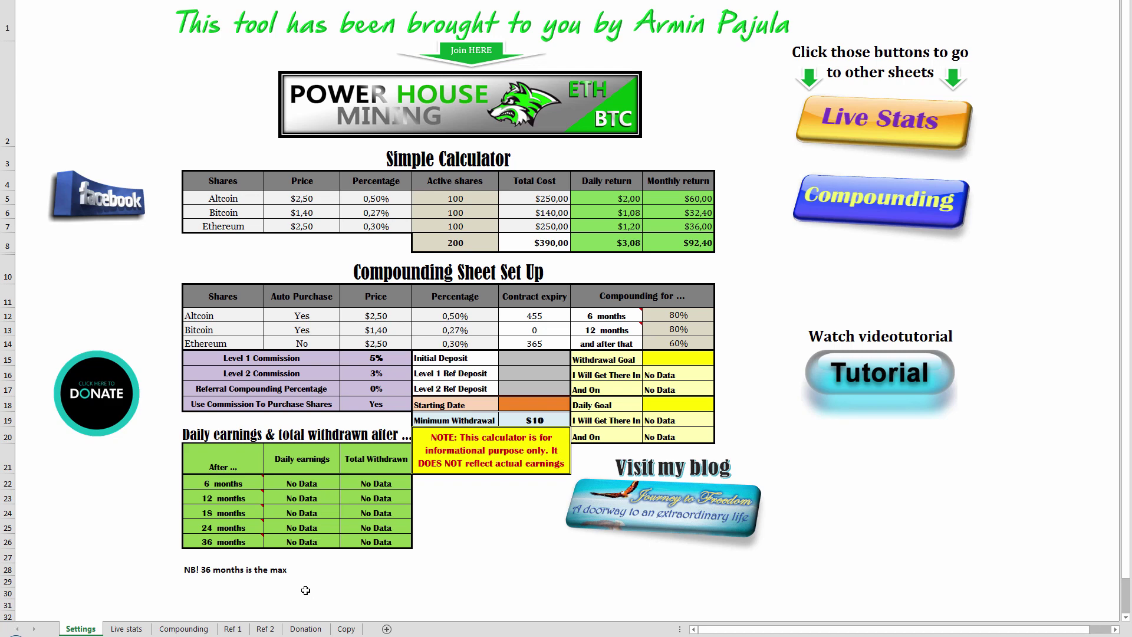
Step: Glance at the account stats in the browser, and review the Live stats and Compounding sheets of the PH Mining workbook
{"action": "key", "text": "alt+Tab"}
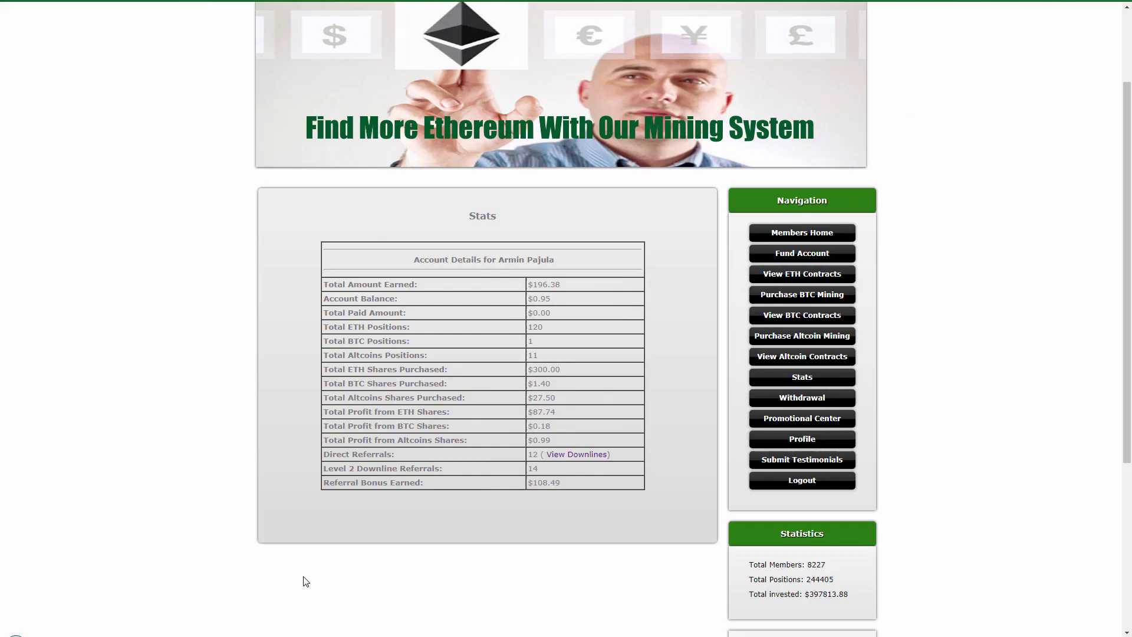
{"action": "key", "text": "alt+Tab"}
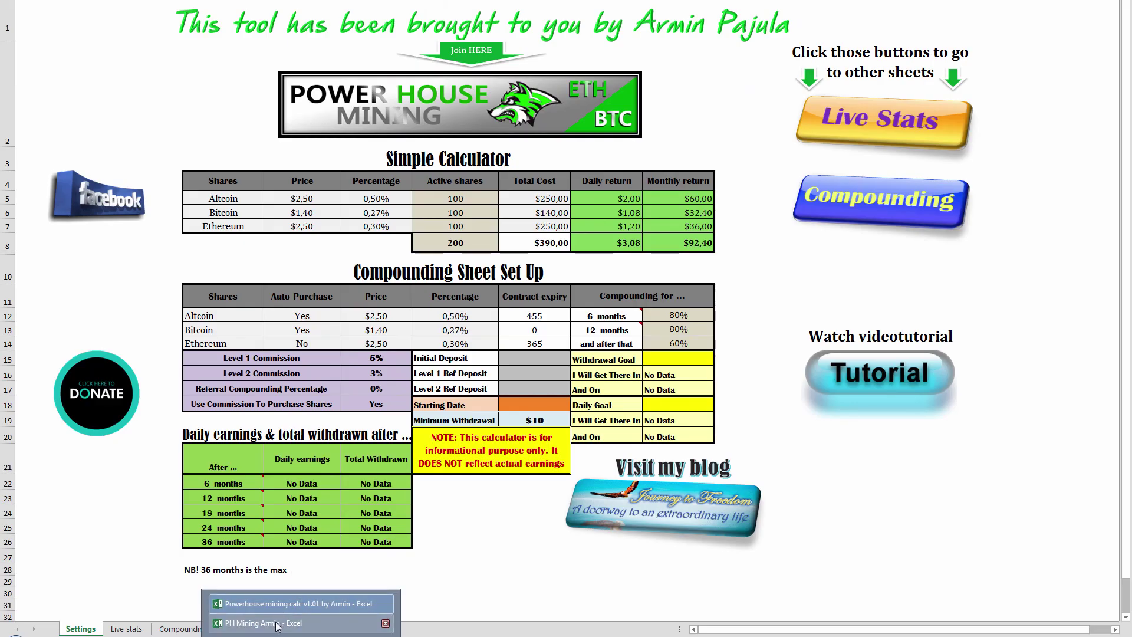
{"action": "left_click", "coordinate": [271, 625]}
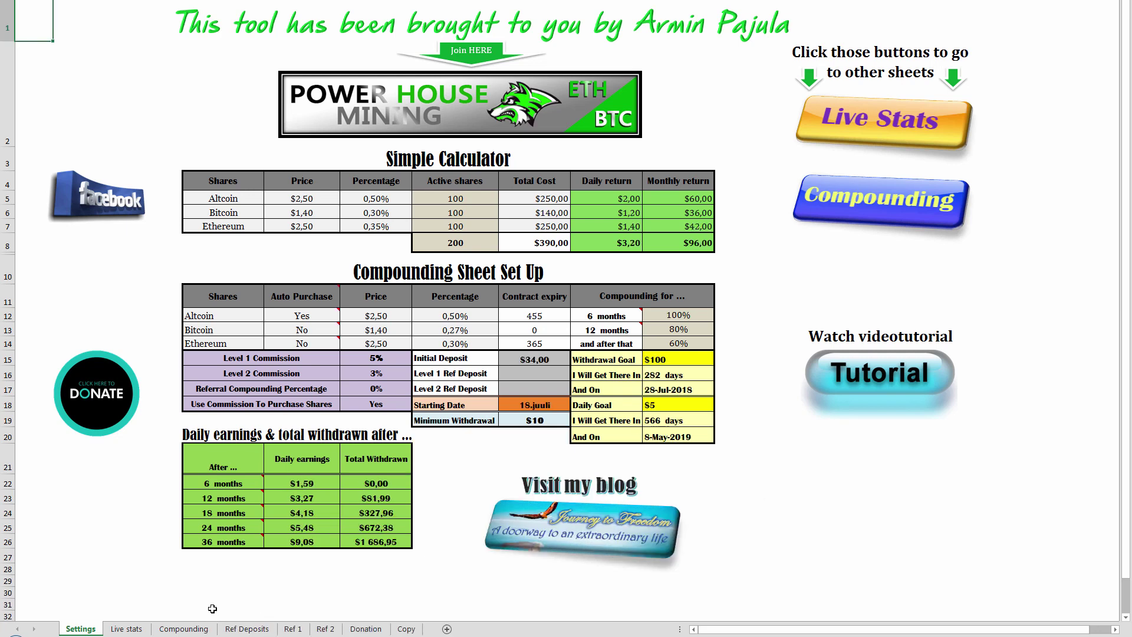
{"action": "left_click", "coordinate": [127, 629]}
{"action": "scroll", "coordinate": [331, 321], "scroll_direction": "up", "scroll_amount": 2}
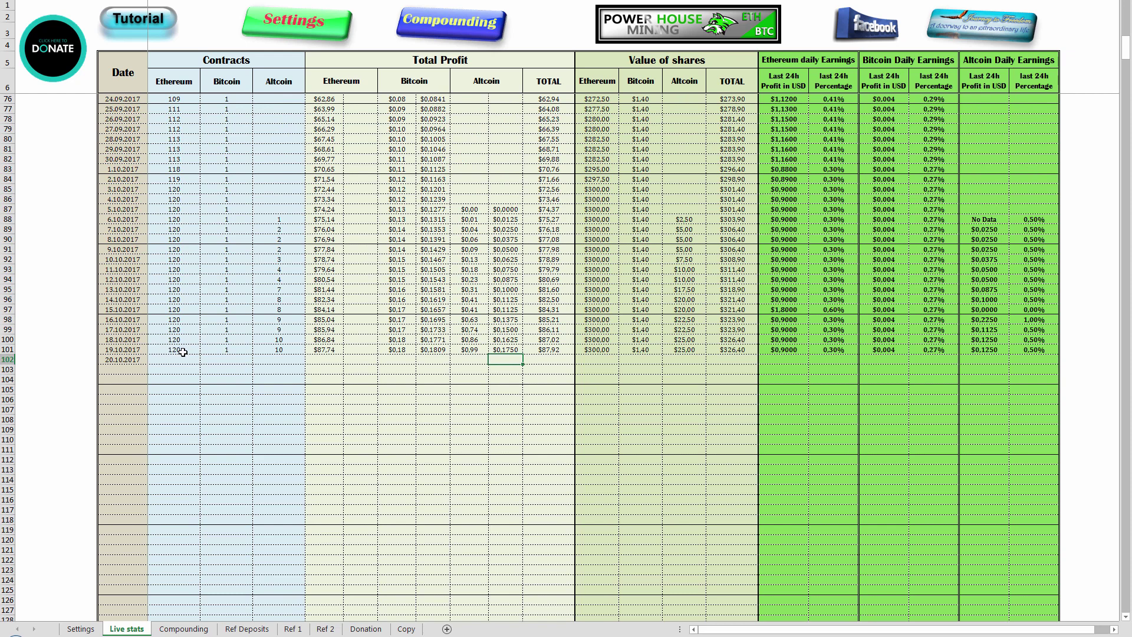
{"action": "left_click", "coordinate": [184, 629]}
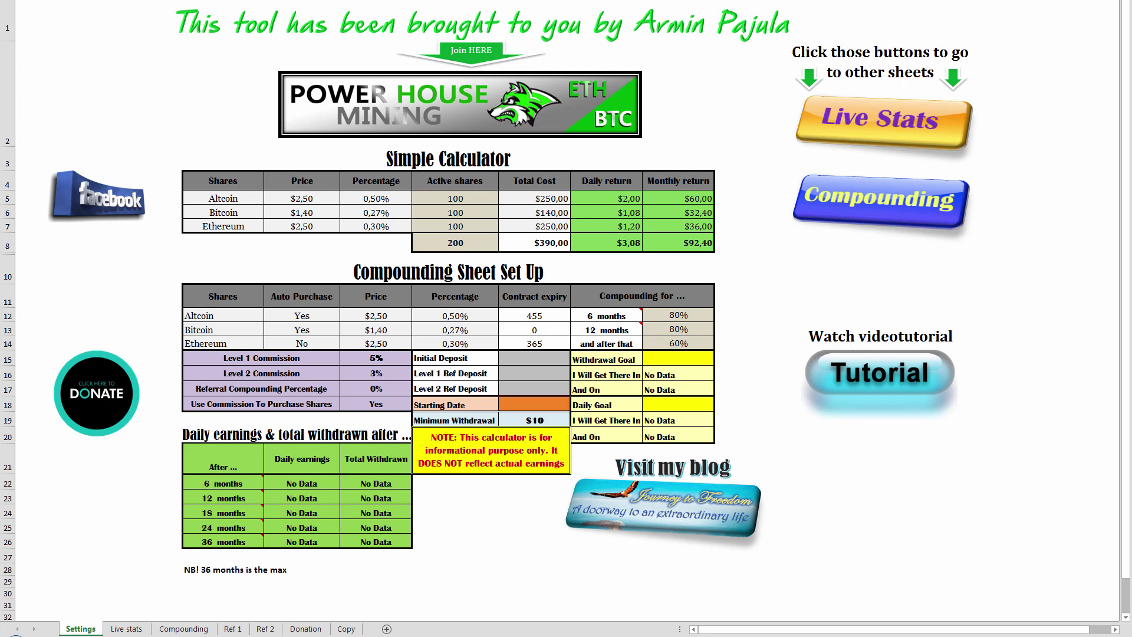
Step: Look up the first ETH contract's purchase date on the Power House Mining site and set the calculator's Starting Date to 18.07
{"action": "left_click", "coordinate": [111, 624]}
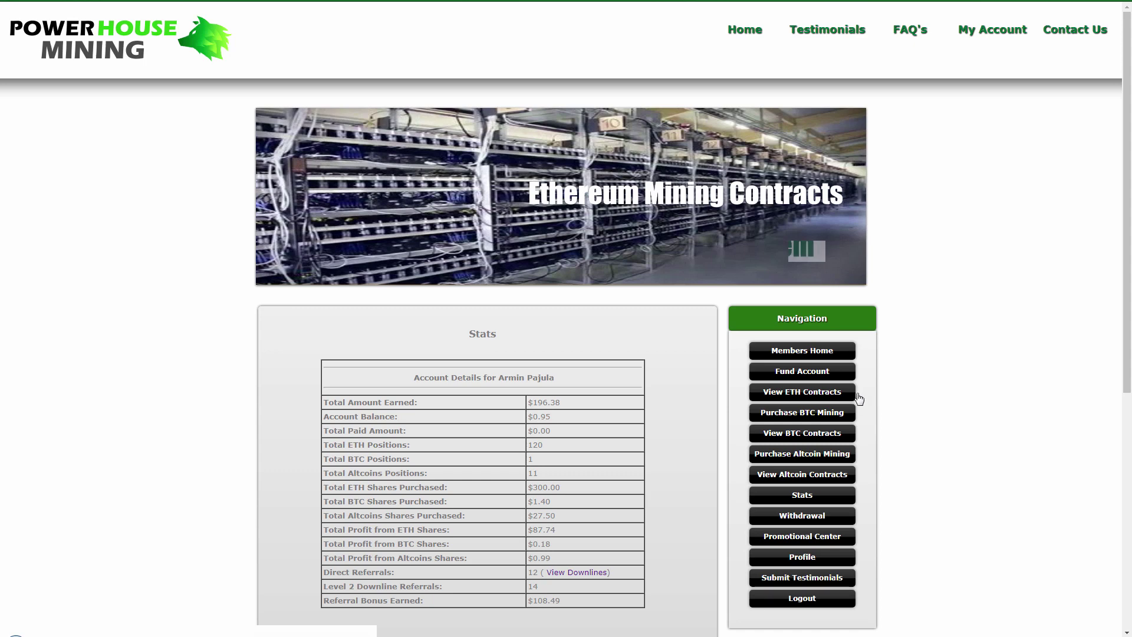
{"action": "left_click", "coordinate": [808, 397]}
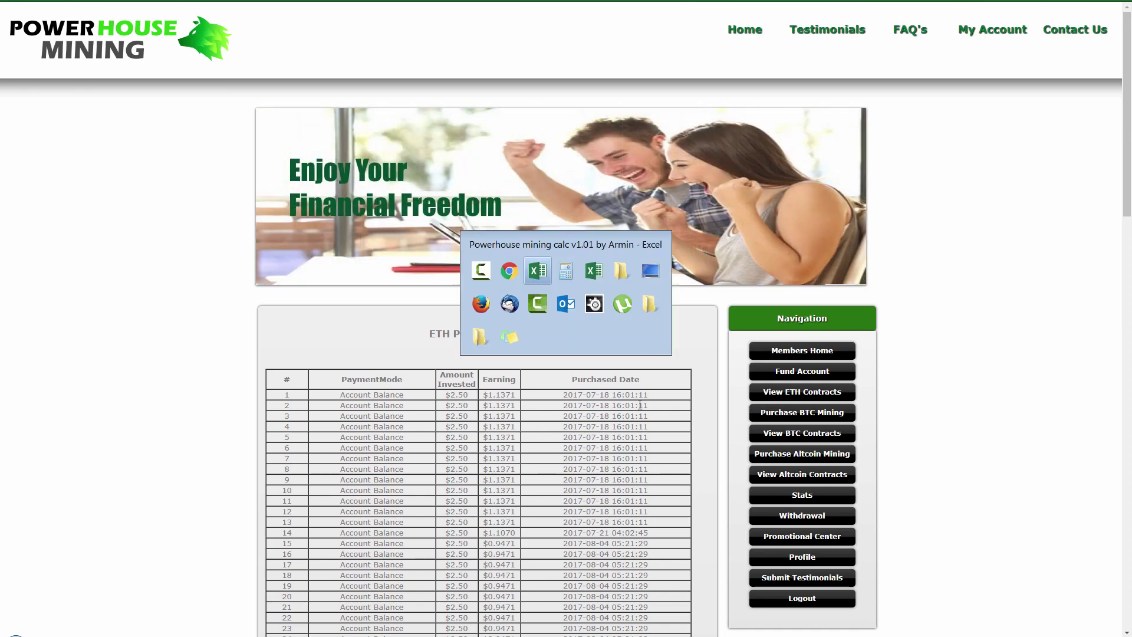
{"action": "key", "text": "alt+Tab"}
{"action": "left_click", "coordinate": [529, 401]}
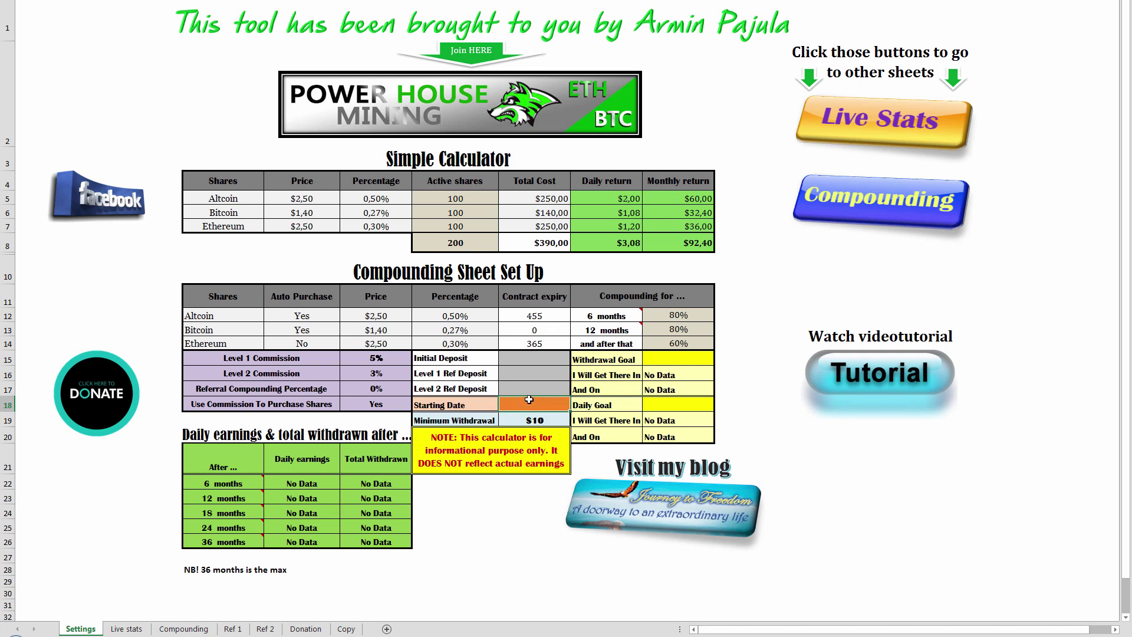
{"action": "type", "text": "18.07"}
{"action": "key", "text": "Up"}
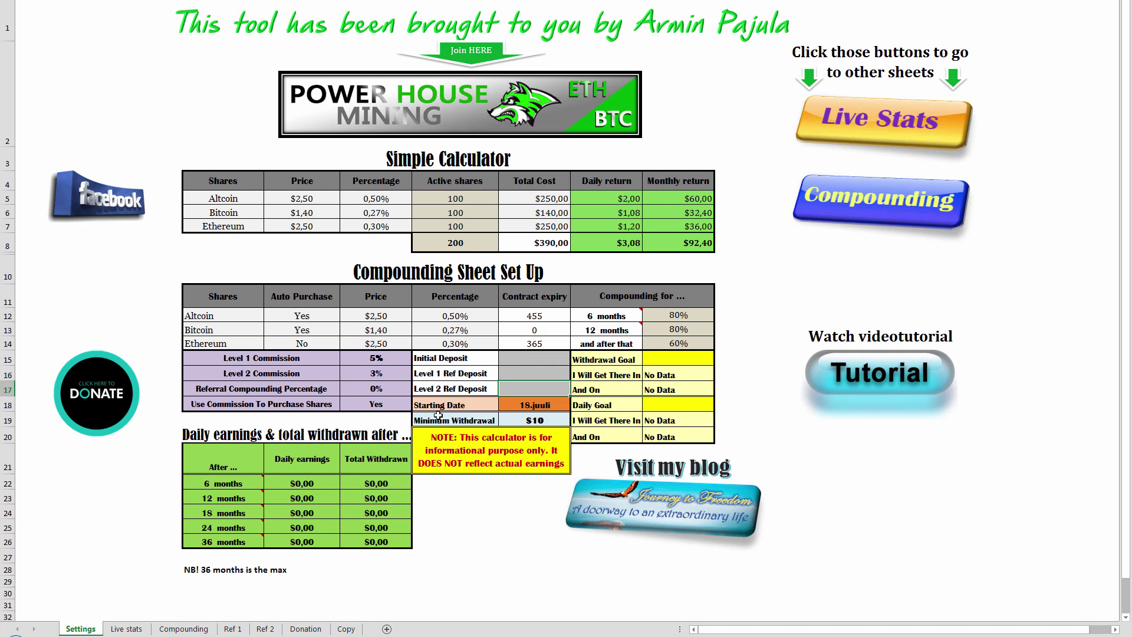
Step: Check the own deposits on the PH Mining workbook's Compounding sheet and set the calculator's Initial Deposit to 134
{"action": "left_click", "coordinate": [293, 636]}
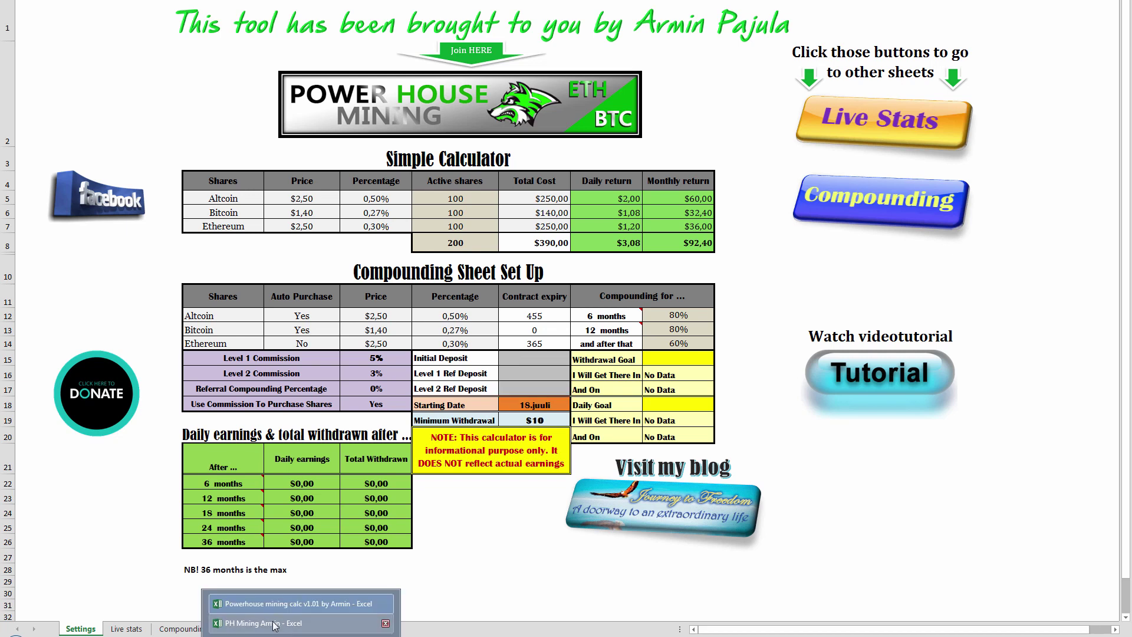
{"action": "left_click", "coordinate": [257, 624]}
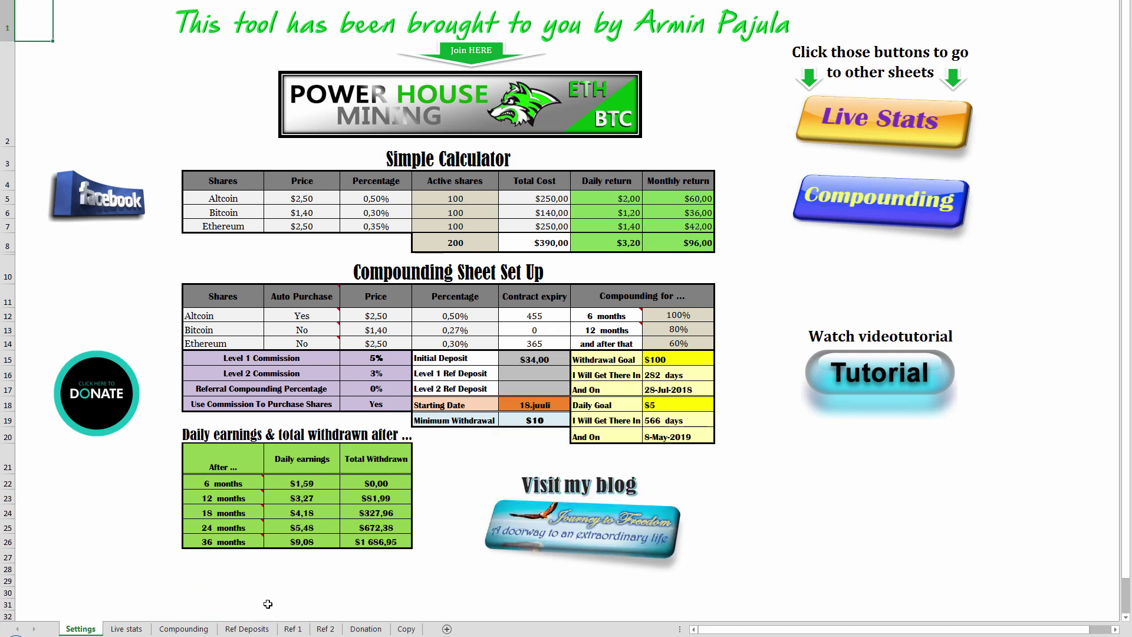
{"action": "left_click", "coordinate": [176, 628]}
{"action": "scroll", "coordinate": [375, 288], "scroll_direction": "up", "scroll_amount": 15}
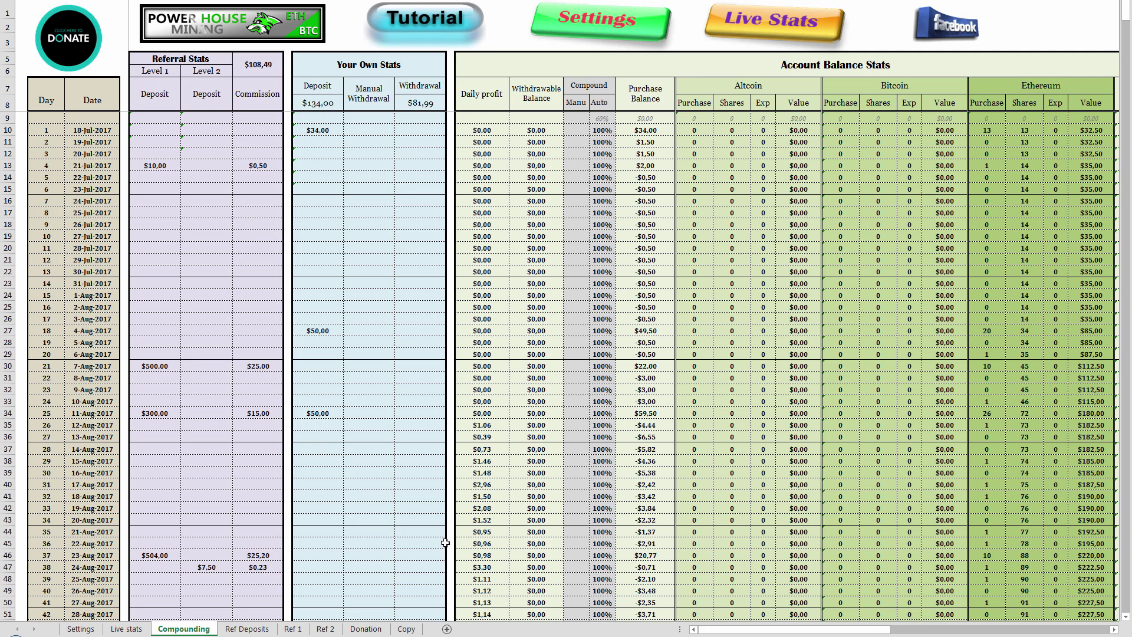
{"action": "scroll", "coordinate": [536, 575], "scroll_direction": "down", "scroll_amount": 1}
{"action": "scroll", "coordinate": [400, 551], "scroll_direction": "up", "scroll_amount": 1}
{"action": "left_click", "coordinate": [81, 629]}
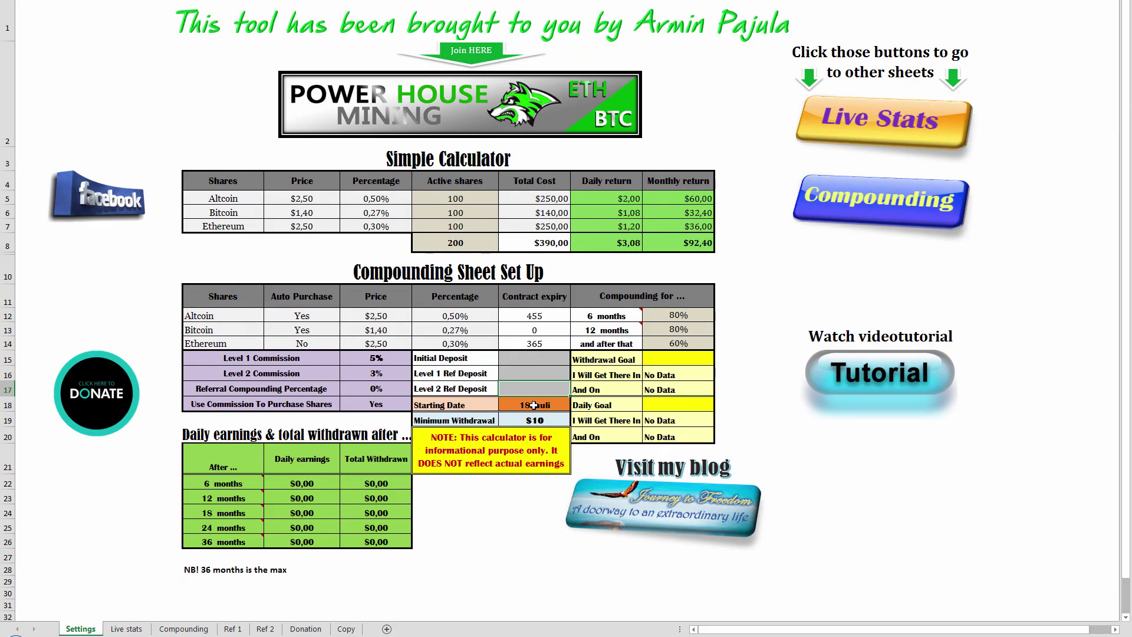
{"action": "left_click", "coordinate": [537, 357]}
{"action": "type", "text": "134"}
{"action": "key", "text": "Return"}
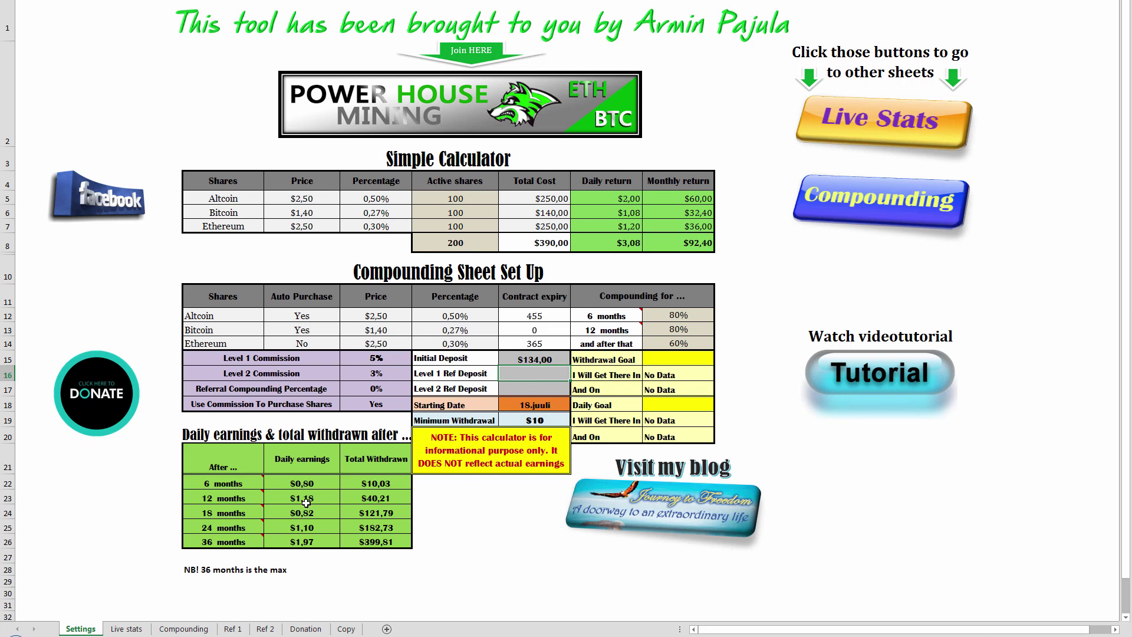
Step: Switch to the Power House Mining site and open the downline details from the account Stats page to see the invested amounts
{"action": "left_click", "coordinate": [112, 625]}
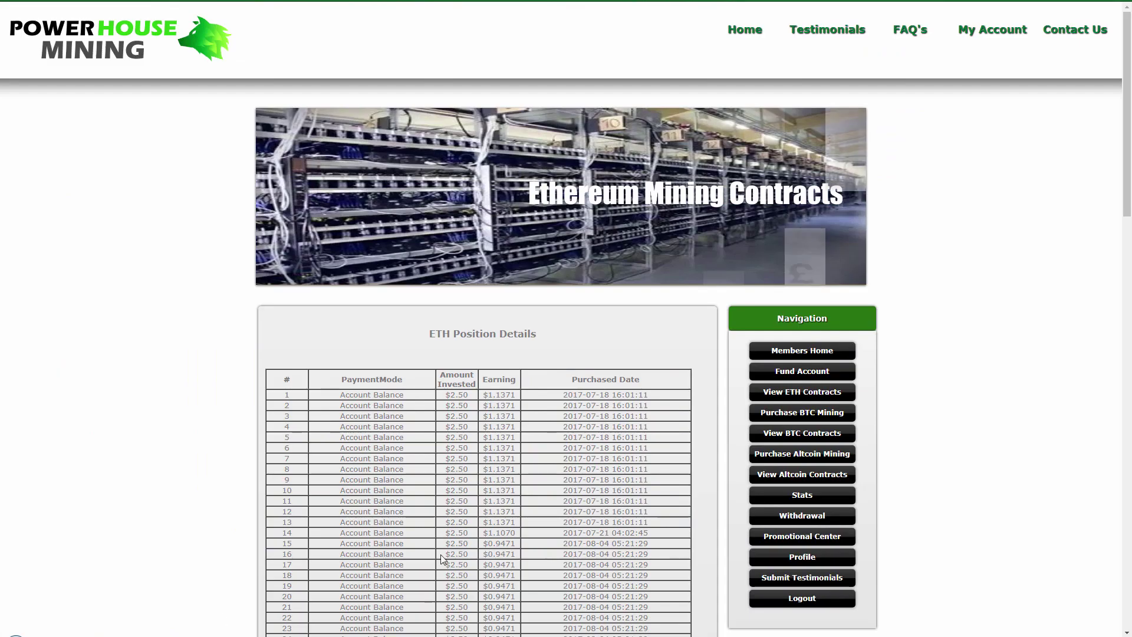
{"action": "left_click", "coordinate": [803, 497]}
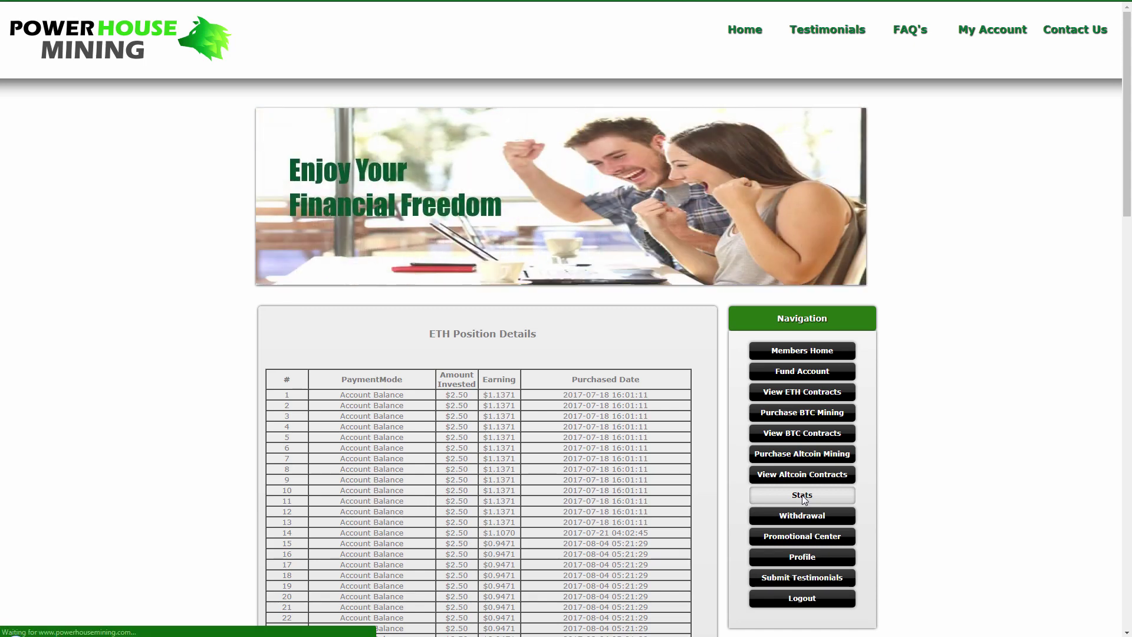
{"action": "scroll", "coordinate": [649, 472], "scroll_direction": "down", "scroll_amount": 3}
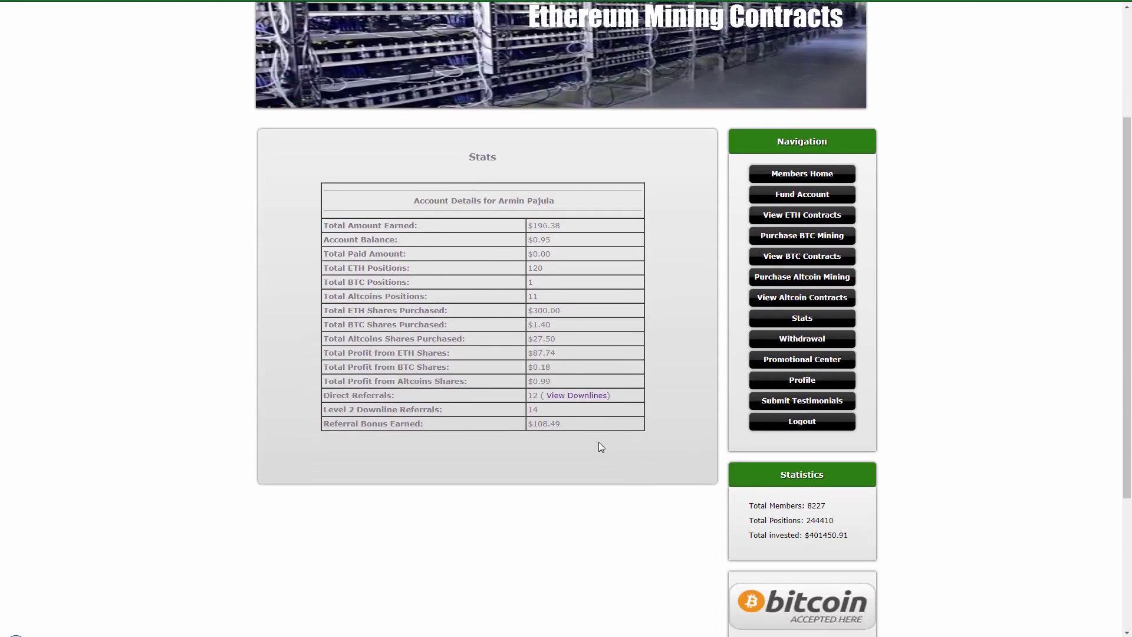
{"action": "left_click", "coordinate": [568, 399]}
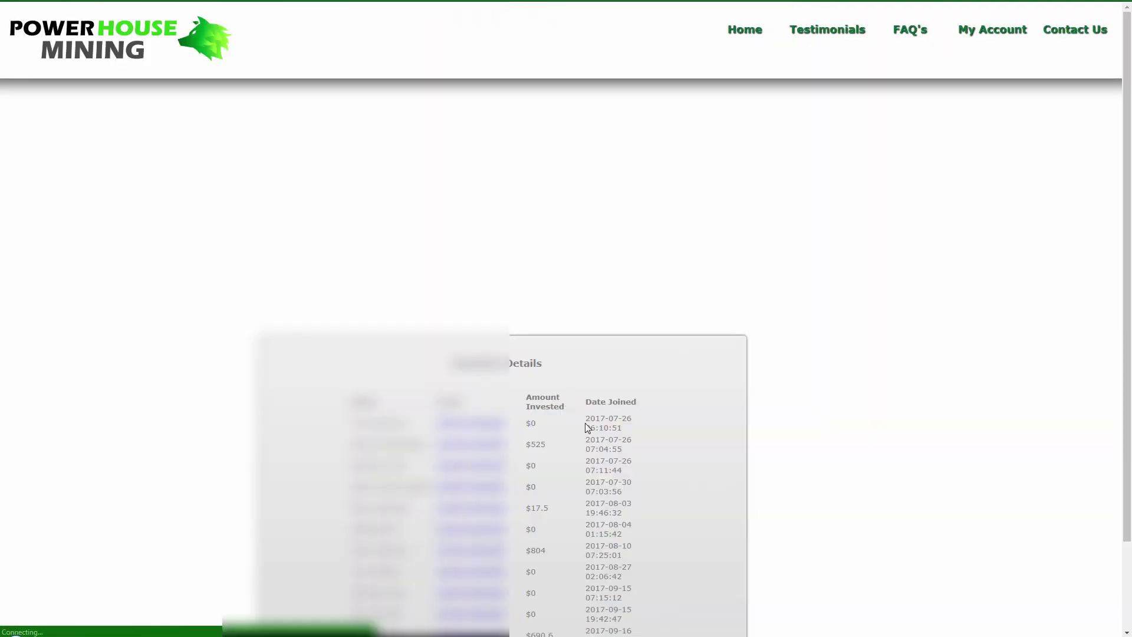
{"action": "scroll", "coordinate": [614, 488], "scroll_direction": "down", "scroll_amount": 3}
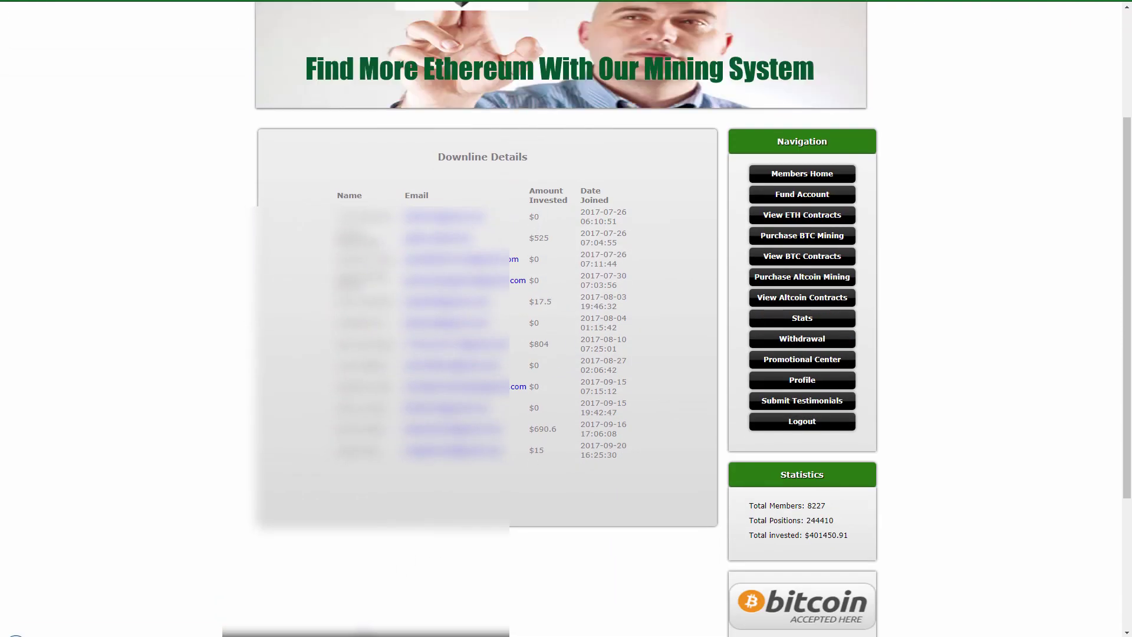
Step: Add up the downline investments in the Windows Calculator: 525 + 17,5 + 804 + 690,6 + 15
{"action": "left_click", "coordinate": [355, 636]}
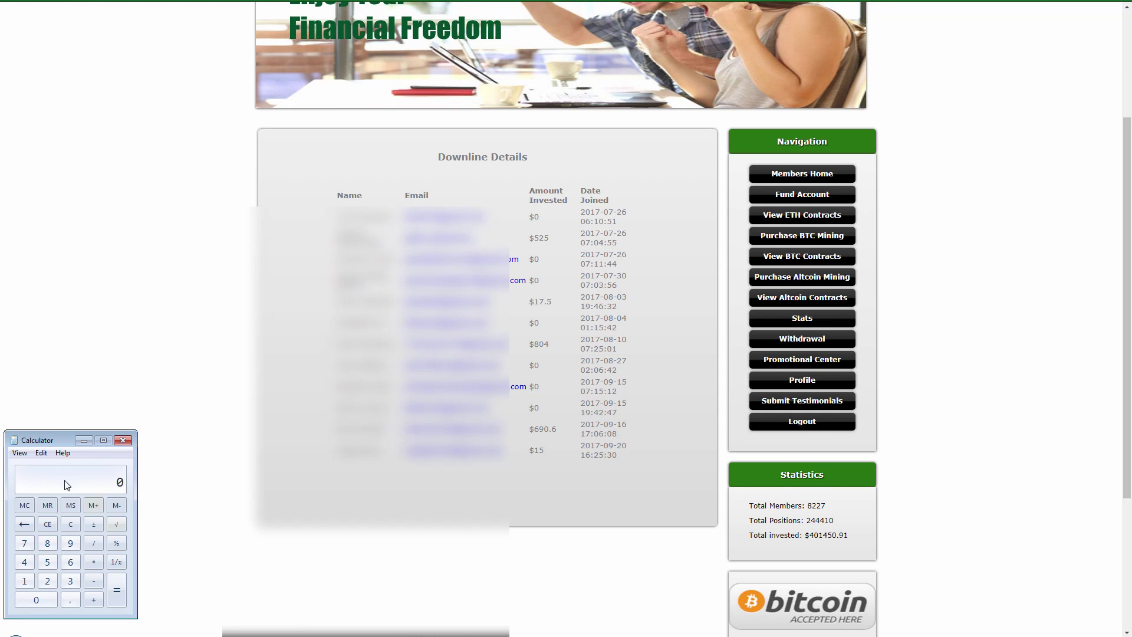
{"action": "type", "text": "5"}
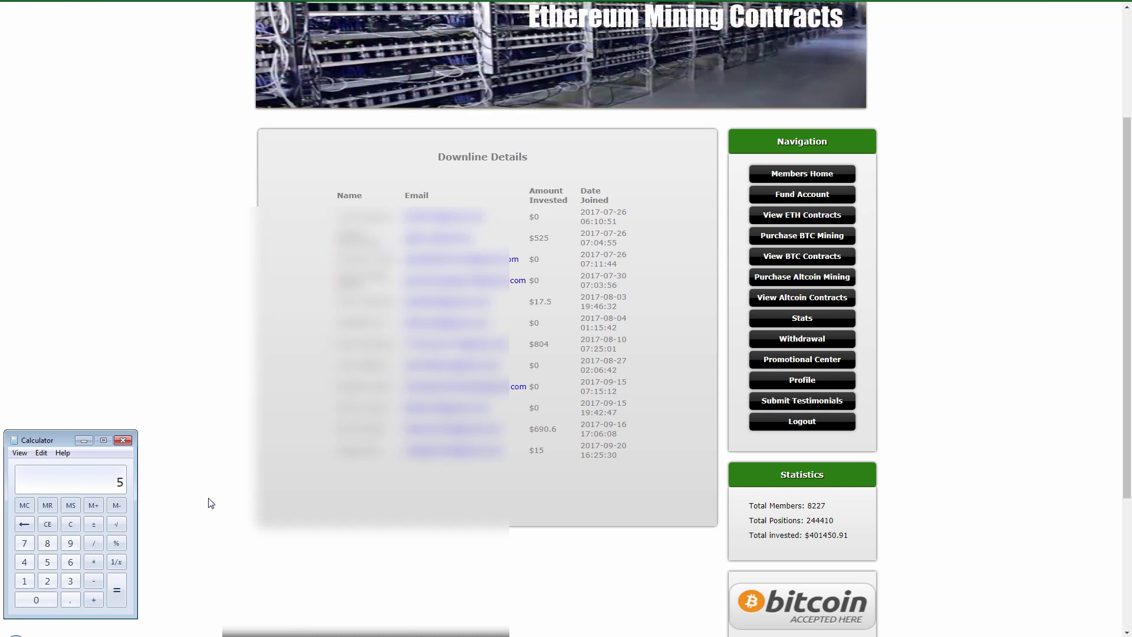
{"action": "type", "text": "25+17,5+804"}
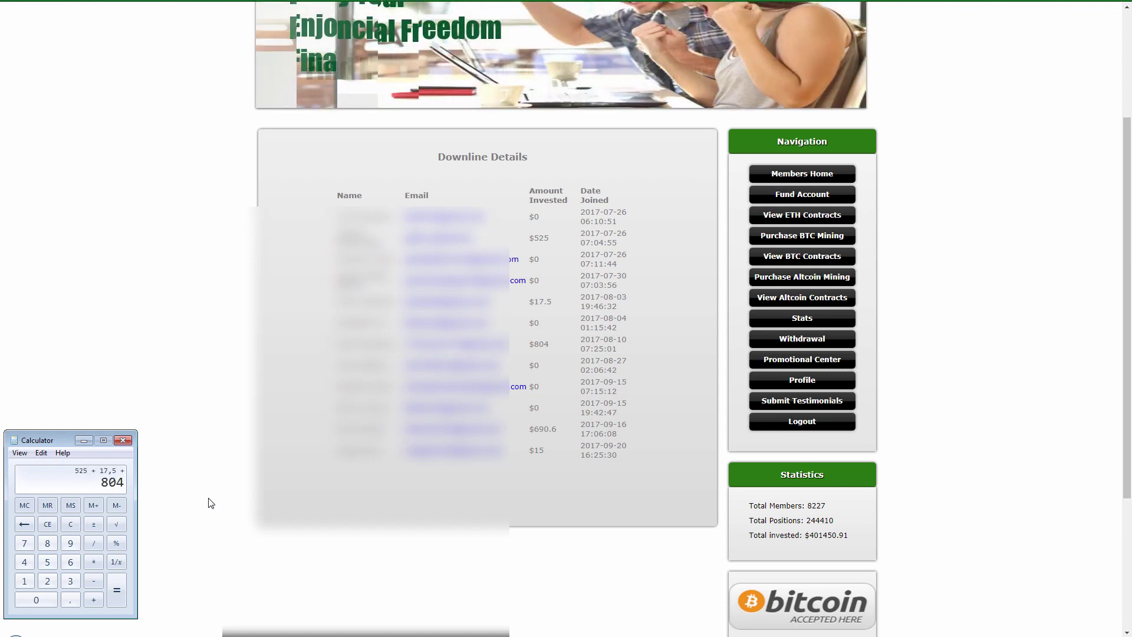
{"action": "type", "text": "+690,"}
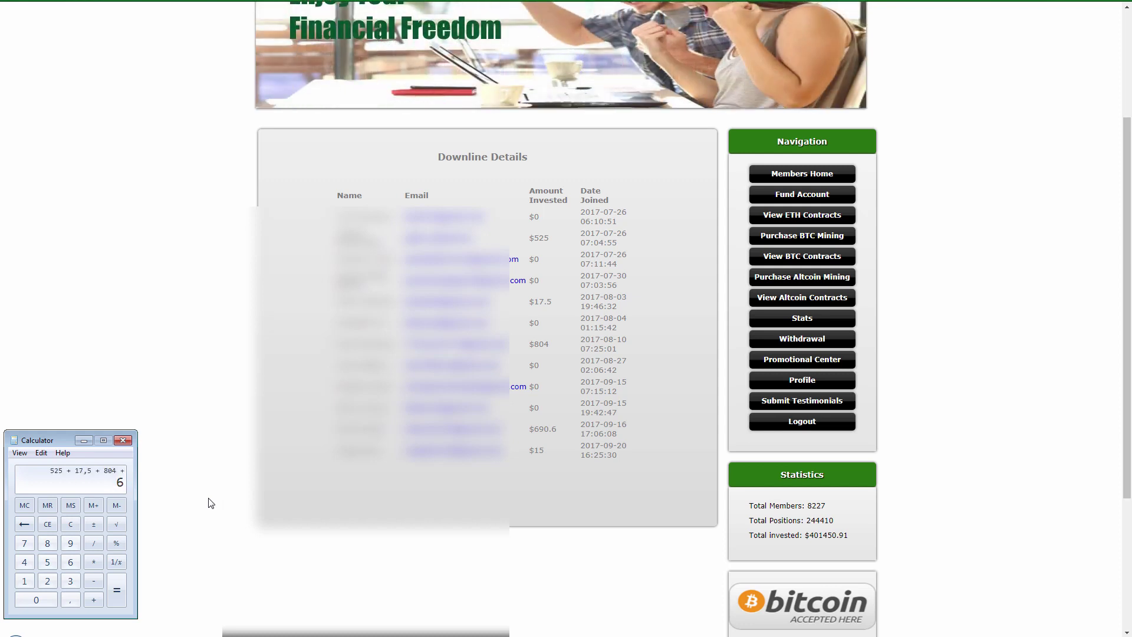
{"action": "type", "text": "6+15"}
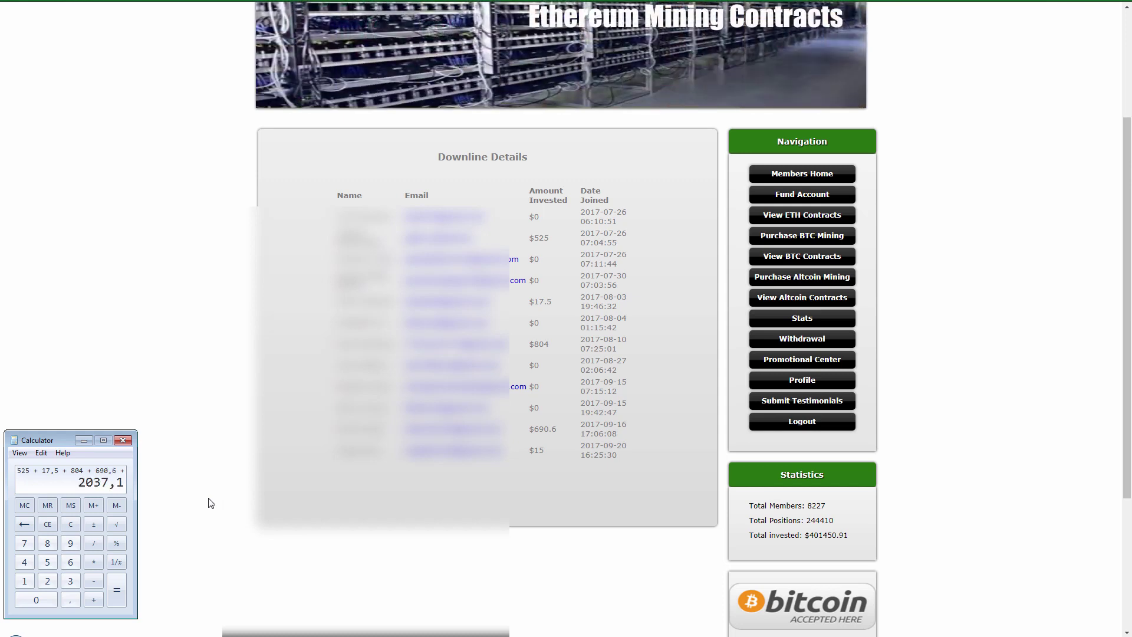
{"action": "key", "text": "Return"}
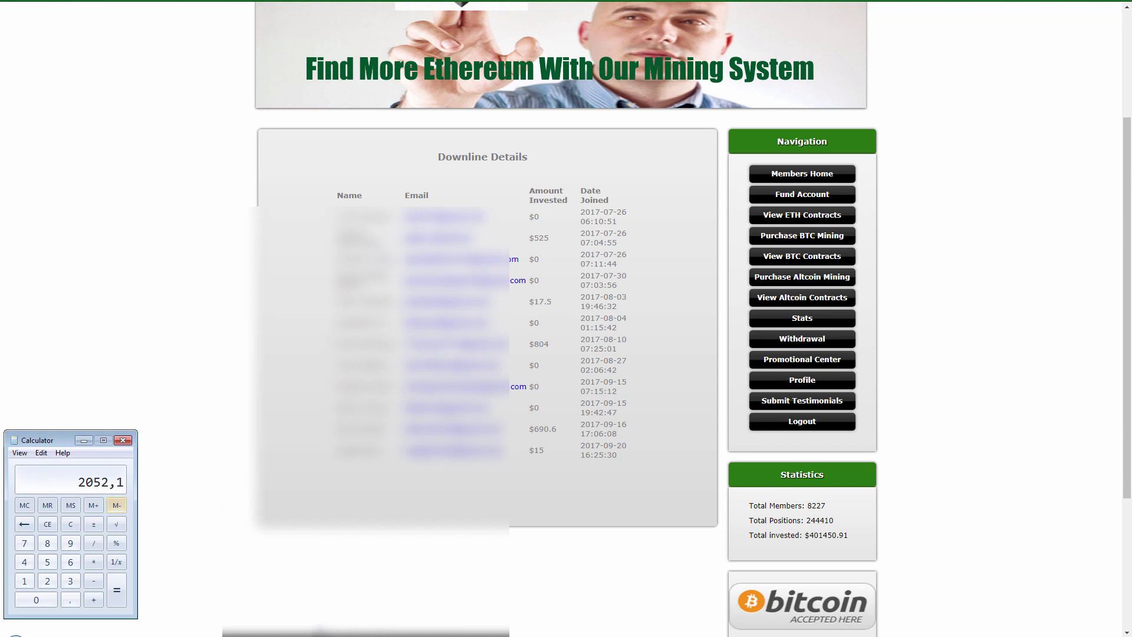
Step: Switch back to the Powerhouse mining calc workbook and set the Level 1 Ref Deposit to 2052,1
{"action": "mouse_move", "coordinate": [302, 635]}
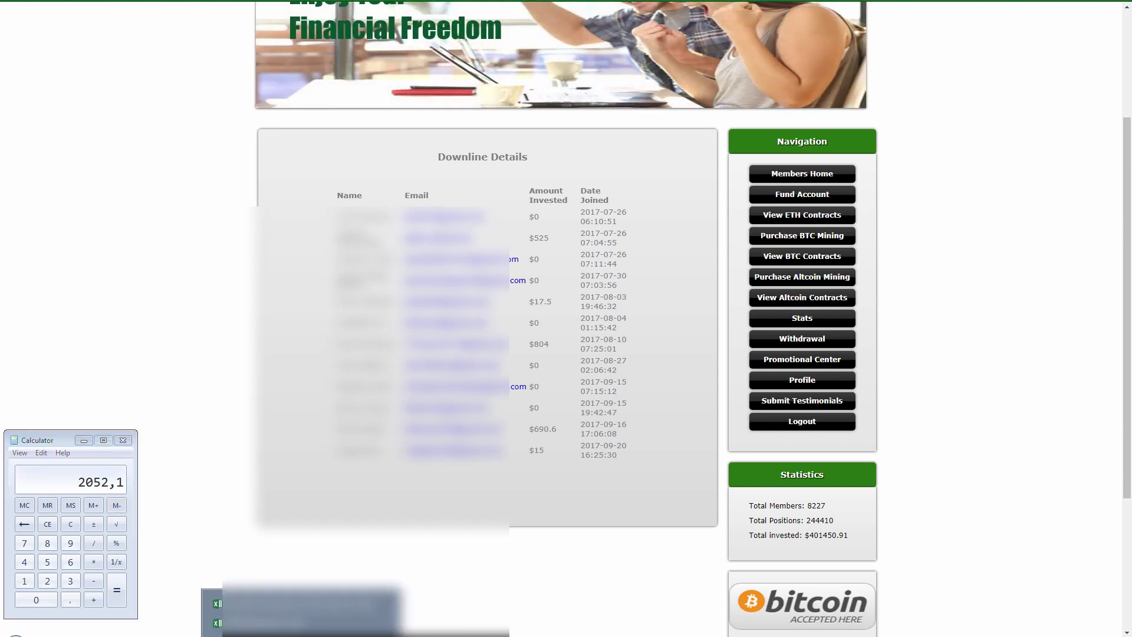
{"action": "left_click", "coordinate": [301, 608]}
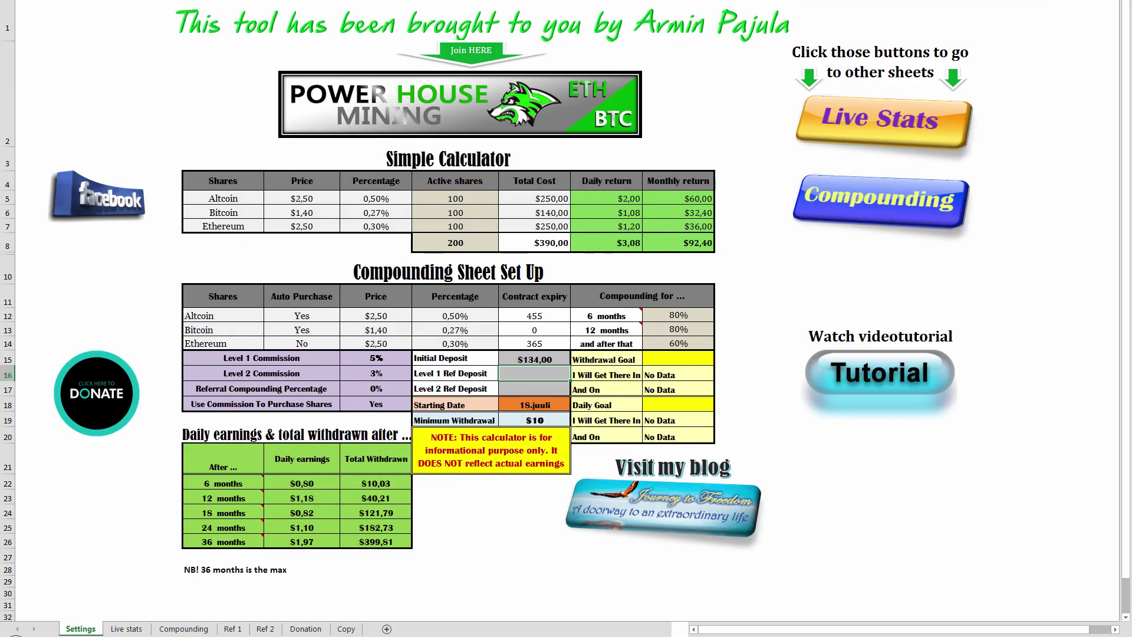
{"action": "type", "text": "2052,1"}
{"action": "key", "text": "Return"}
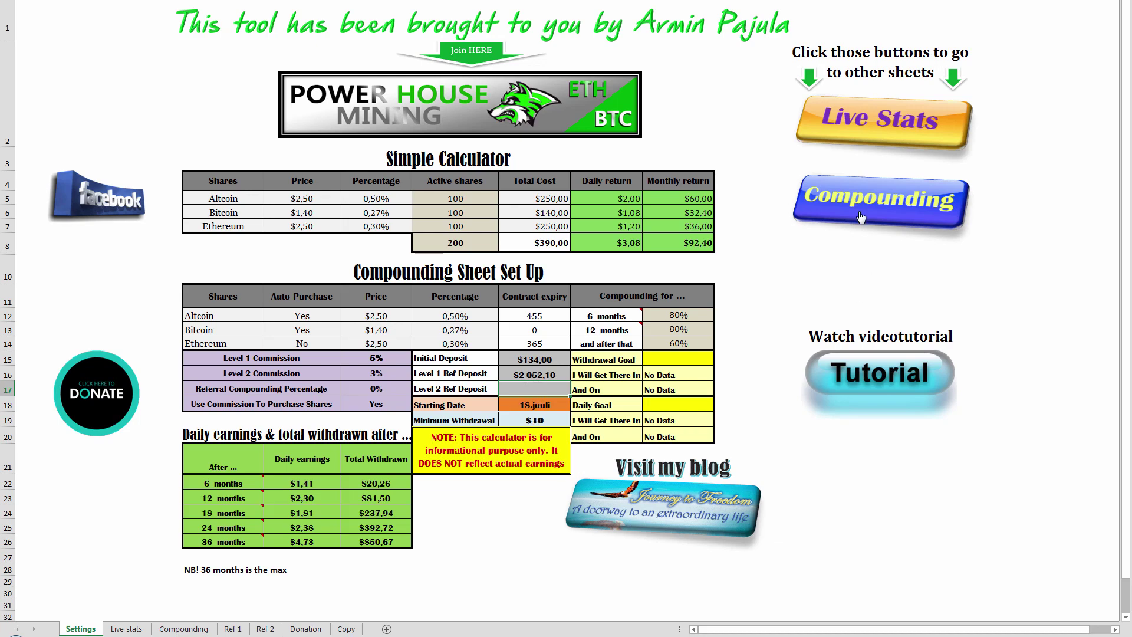
Step: View the calculator's Compounding sheet, and reopen the account Stats page on the Power House Mining site to review its figures
{"action": "left_click", "coordinate": [858, 221]}
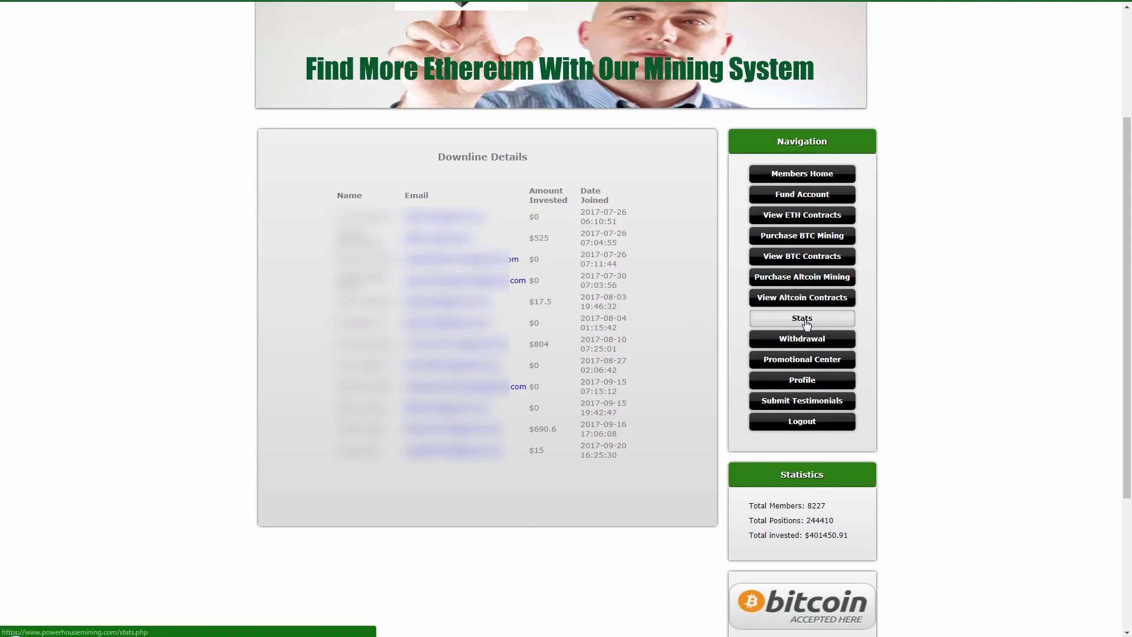
{"action": "left_click", "coordinate": [801, 320]}
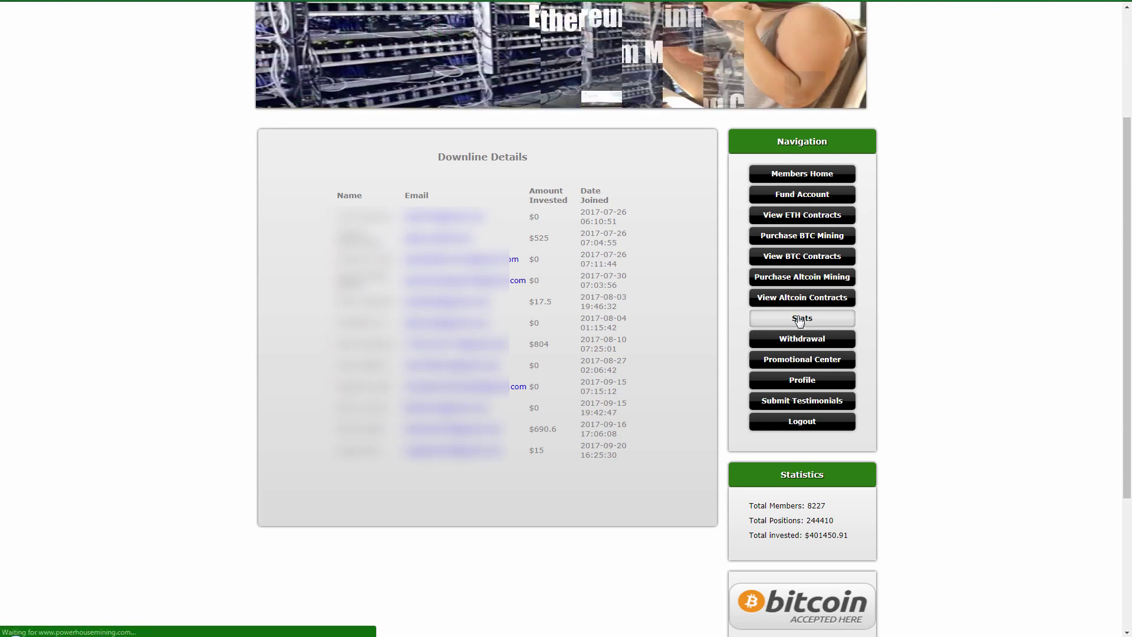
{"action": "scroll", "coordinate": [654, 524], "scroll_direction": "down", "scroll_amount": 2}
{"action": "scroll", "coordinate": [652, 519], "scroll_direction": "down", "scroll_amount": 1}
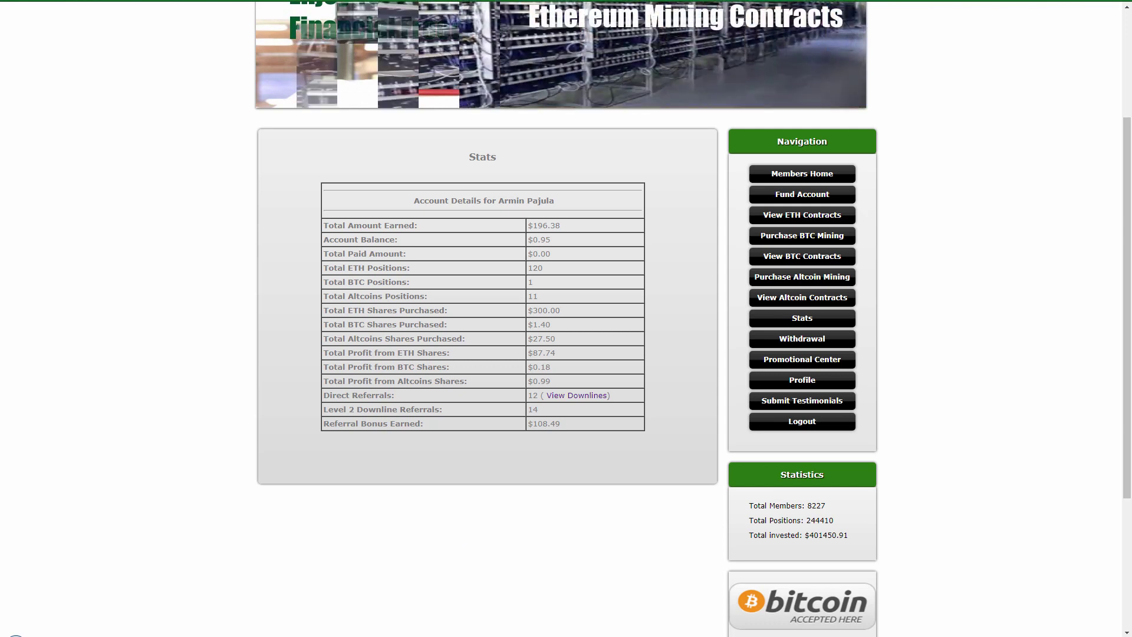
Step: Switch back to the Powerhouse mining calc workbook and review the Settings figures and the daily rows of the Compounding sheet
{"action": "mouse_move", "coordinate": [301, 636]}
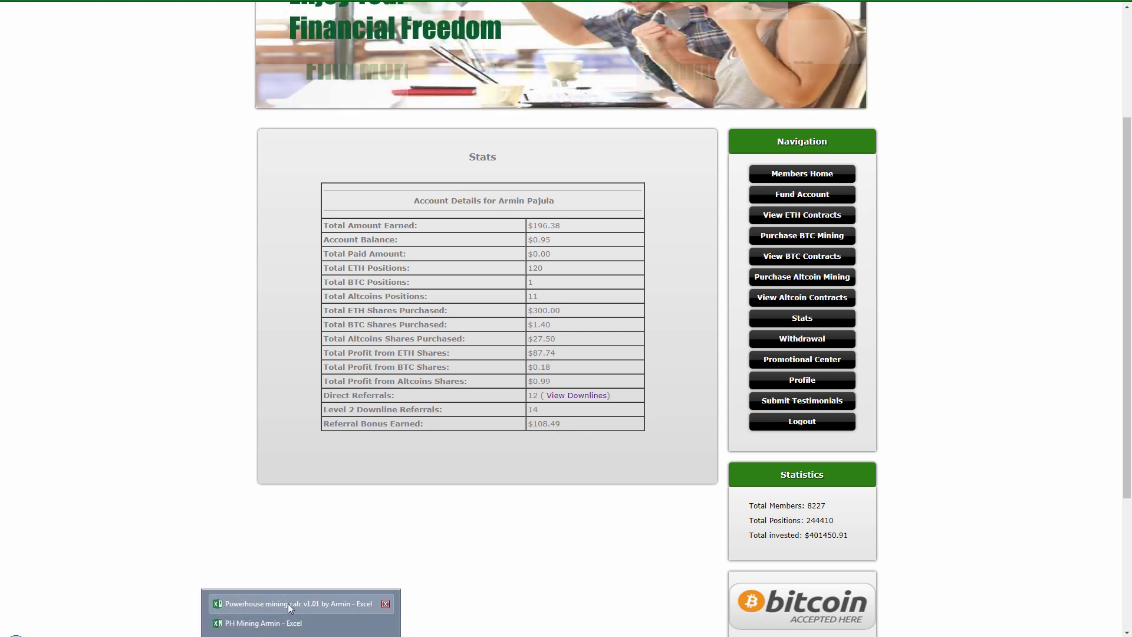
{"action": "left_click", "coordinate": [288, 603]}
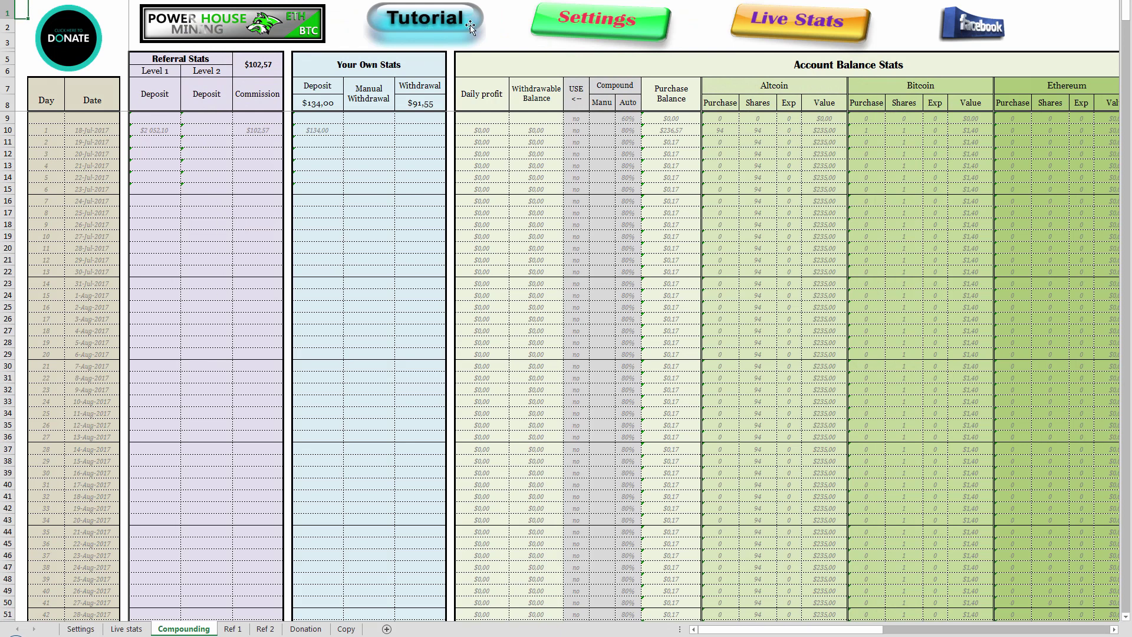
{"action": "left_click", "coordinate": [591, 17]}
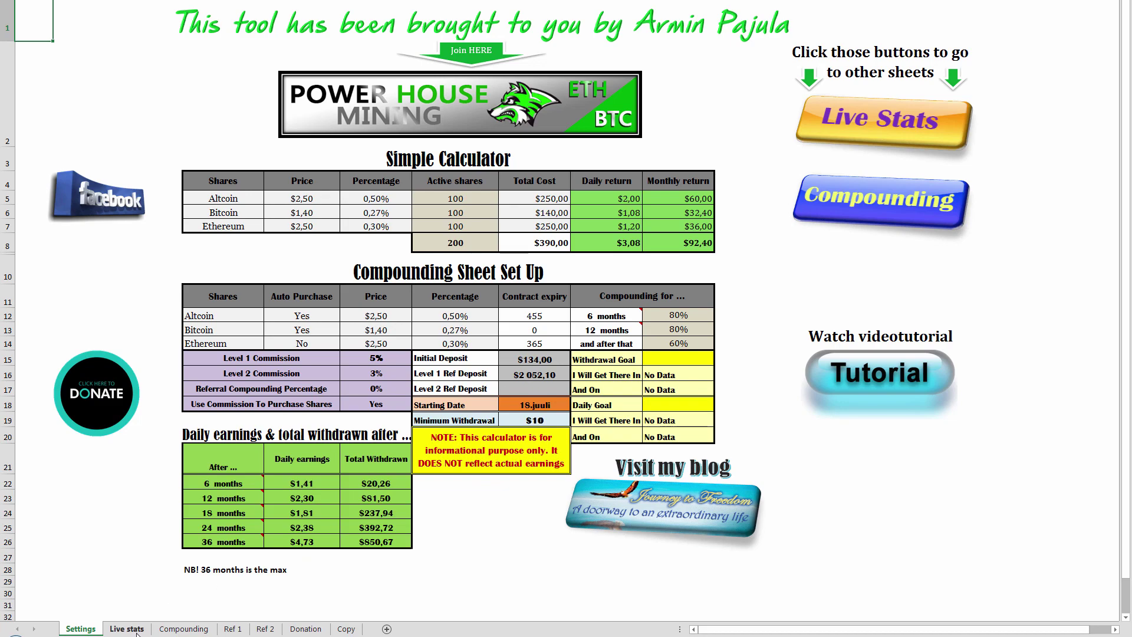
{"action": "left_click", "coordinate": [183, 628]}
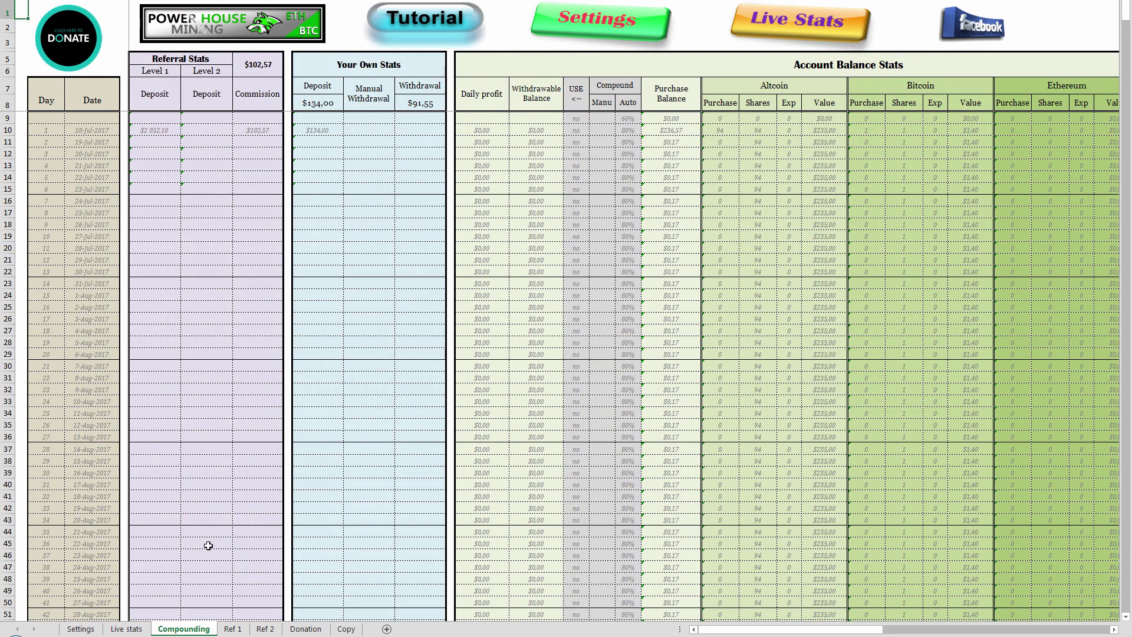
{"action": "scroll", "coordinate": [239, 349], "scroll_direction": "down", "scroll_amount": 12}
{"action": "scroll", "coordinate": [531, 531], "scroll_direction": "up", "scroll_amount": 12}
{"action": "scroll", "coordinate": [111, 579], "scroll_direction": "down", "scroll_amount": 4}
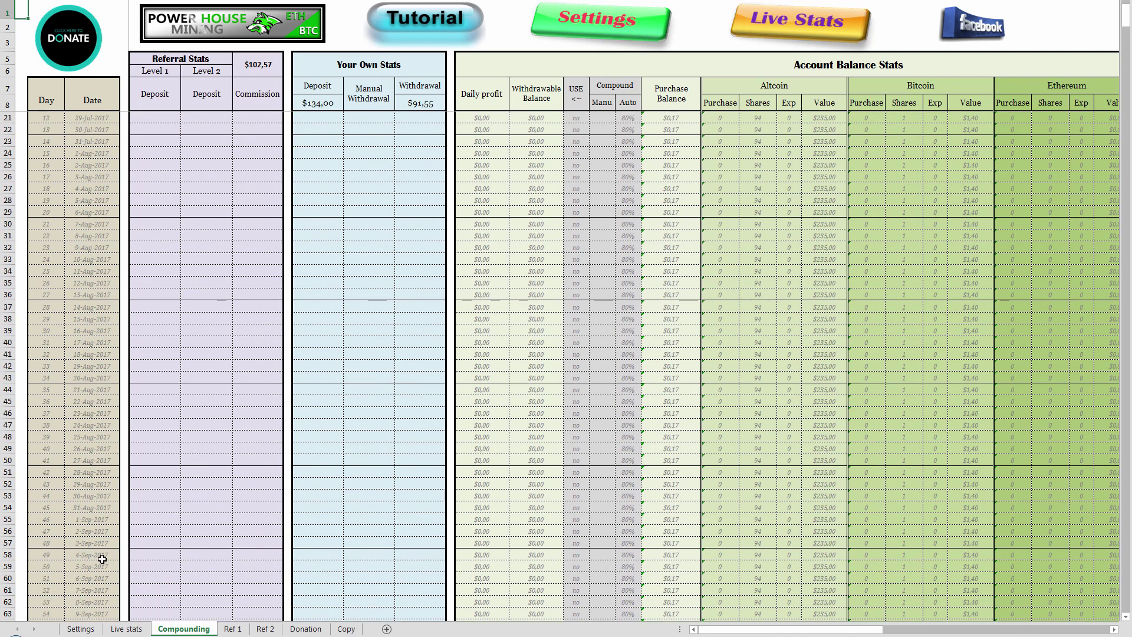
{"action": "scroll", "coordinate": [218, 468], "scroll_direction": "up", "scroll_amount": 4}
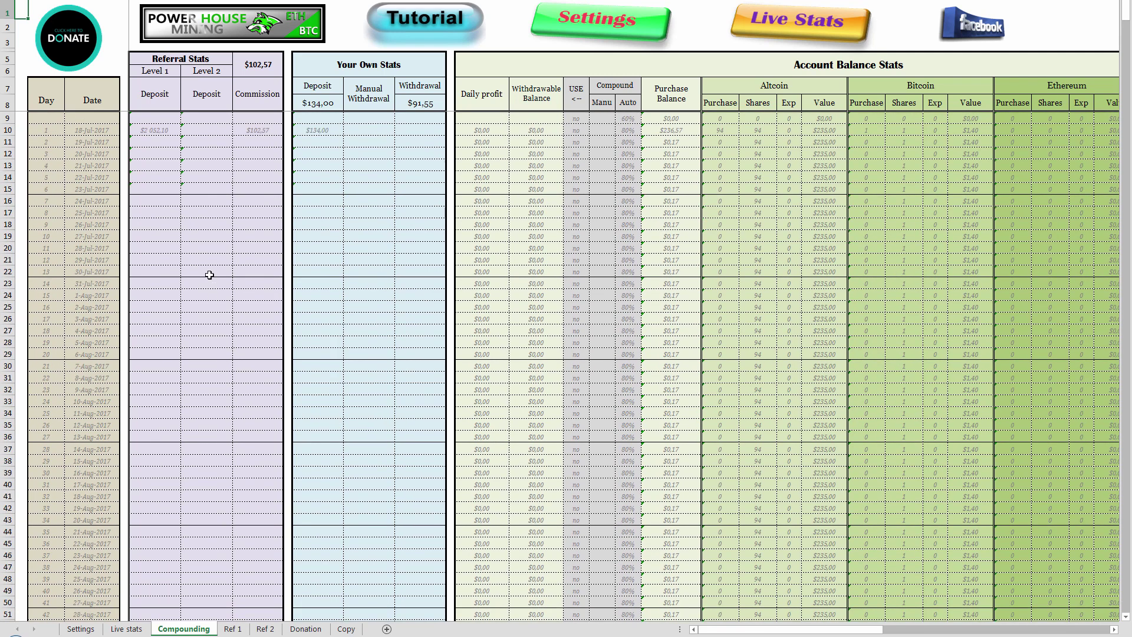
Step: Try Level 2 referral deposits of 100, 200, 195, 197,5 and 197,8 in the 26-Jul-2017 row of the Compounding sheet
{"action": "left_click", "coordinate": [209, 223]}
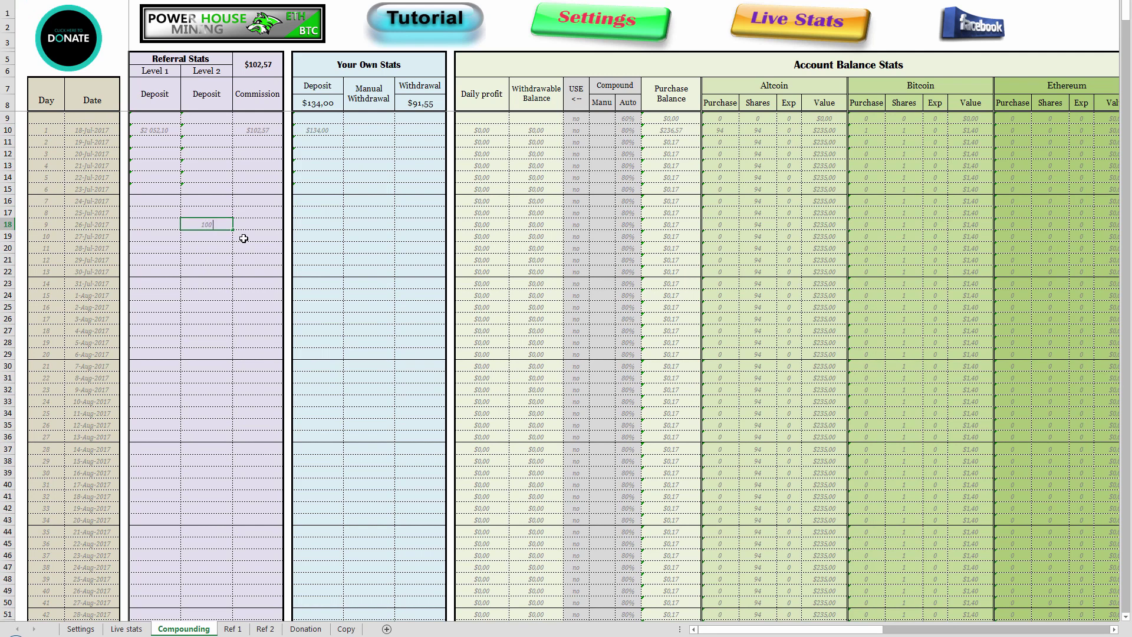
{"action": "key", "text": "Return"}
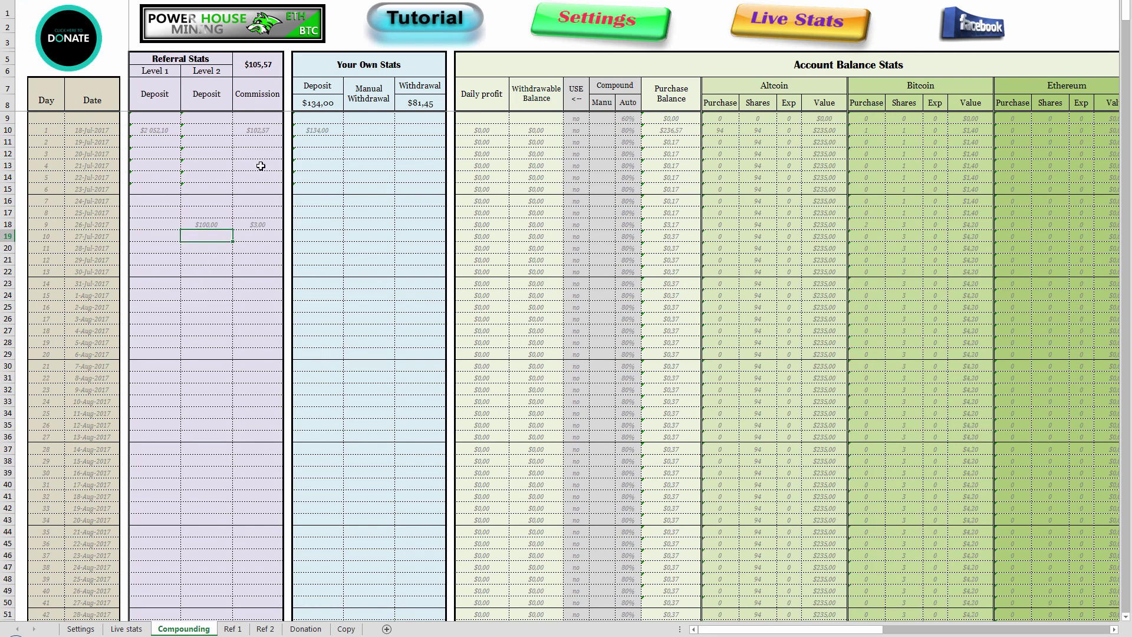
{"action": "left_click", "coordinate": [210, 225]}
{"action": "type", "text": "2"}
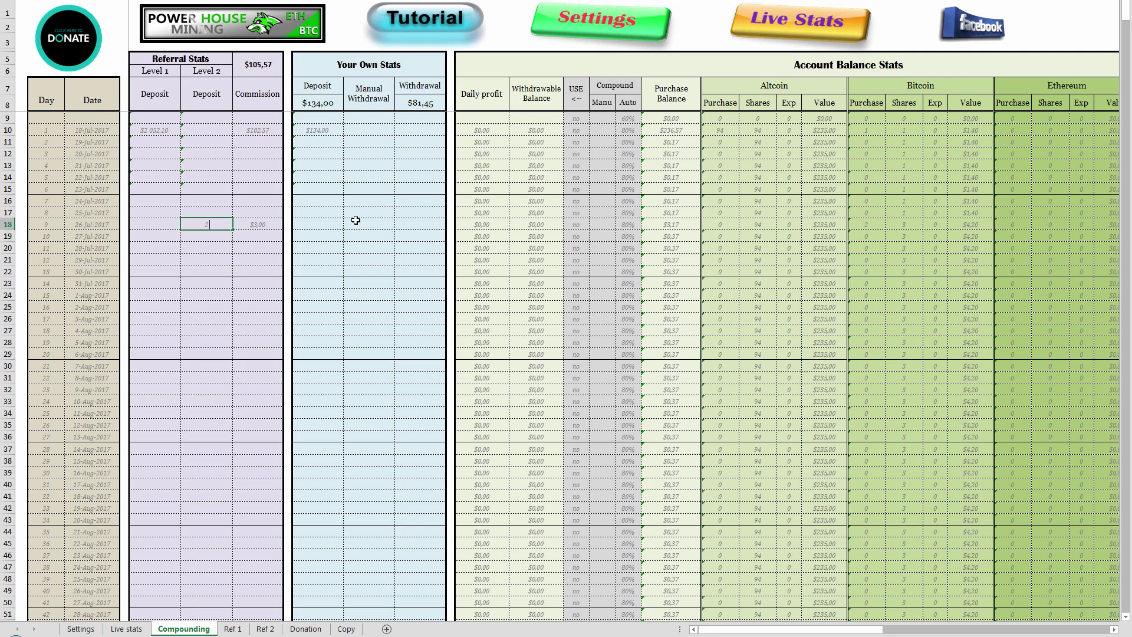
{"action": "key", "text": "Return"}
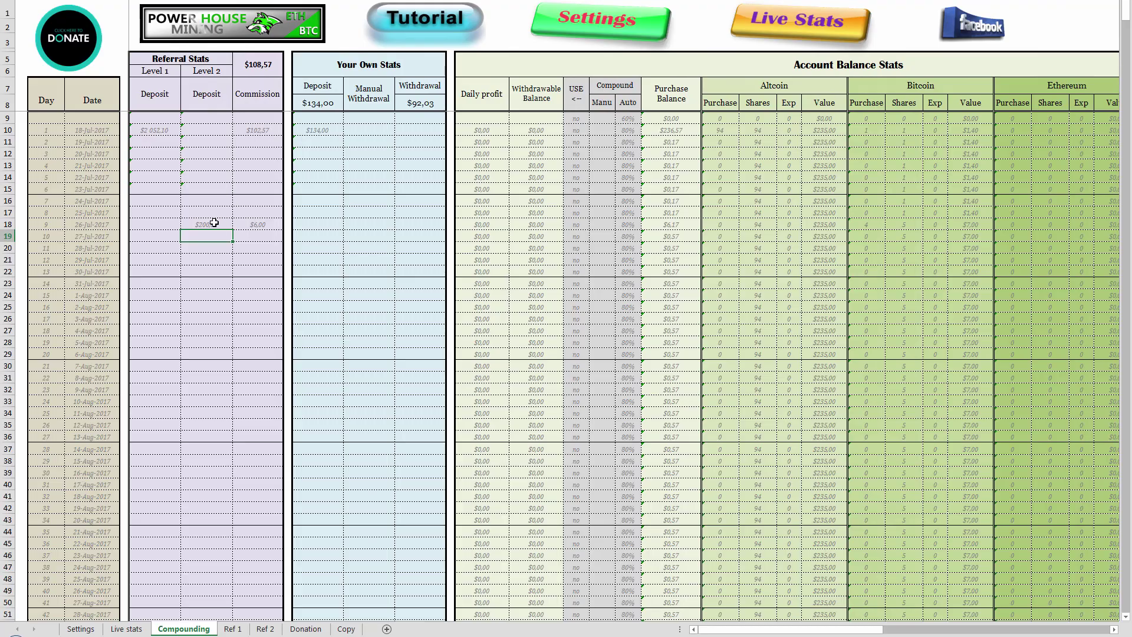
{"action": "left_click", "coordinate": [214, 222]}
{"action": "type", "text": "195"}
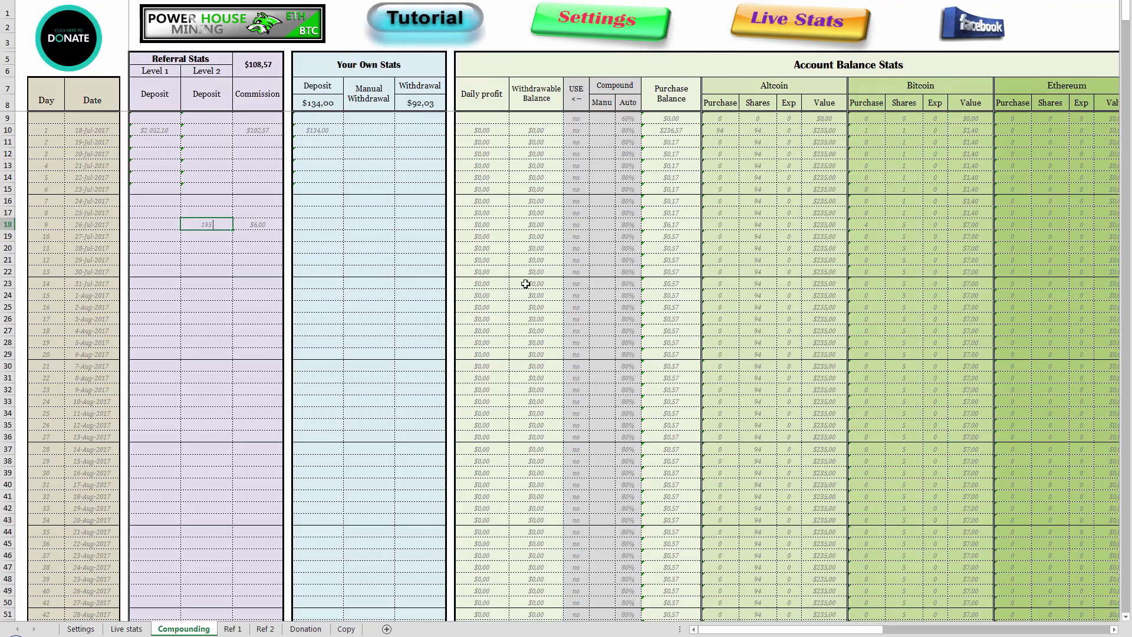
{"action": "key", "text": "Return"}
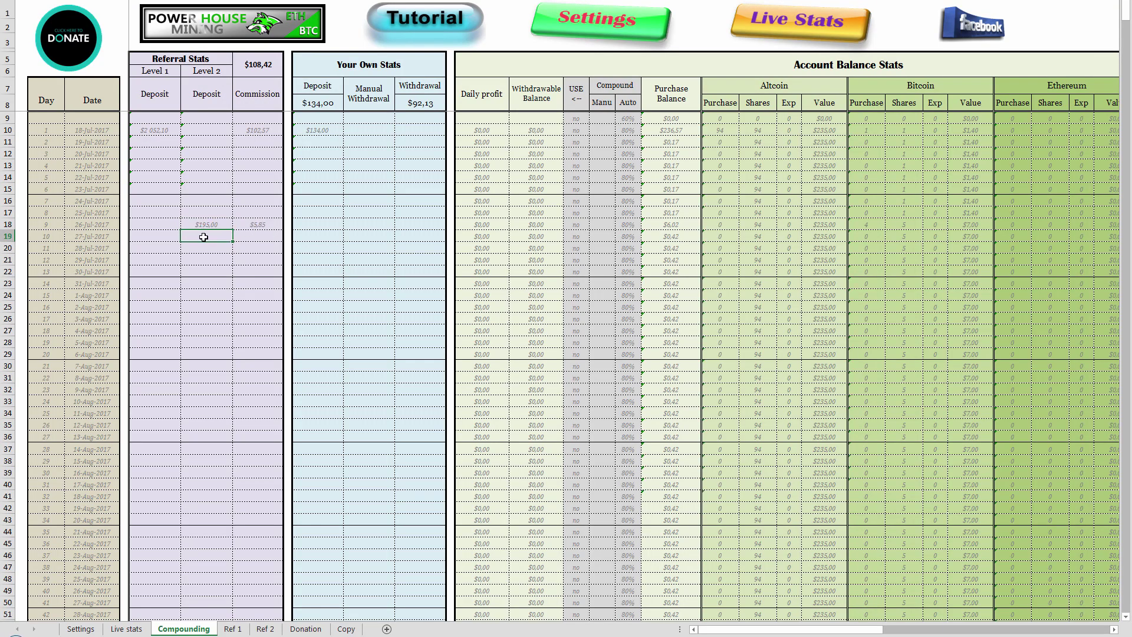
{"action": "left_click", "coordinate": [211, 226]}
{"action": "type", "text": "197,5"}
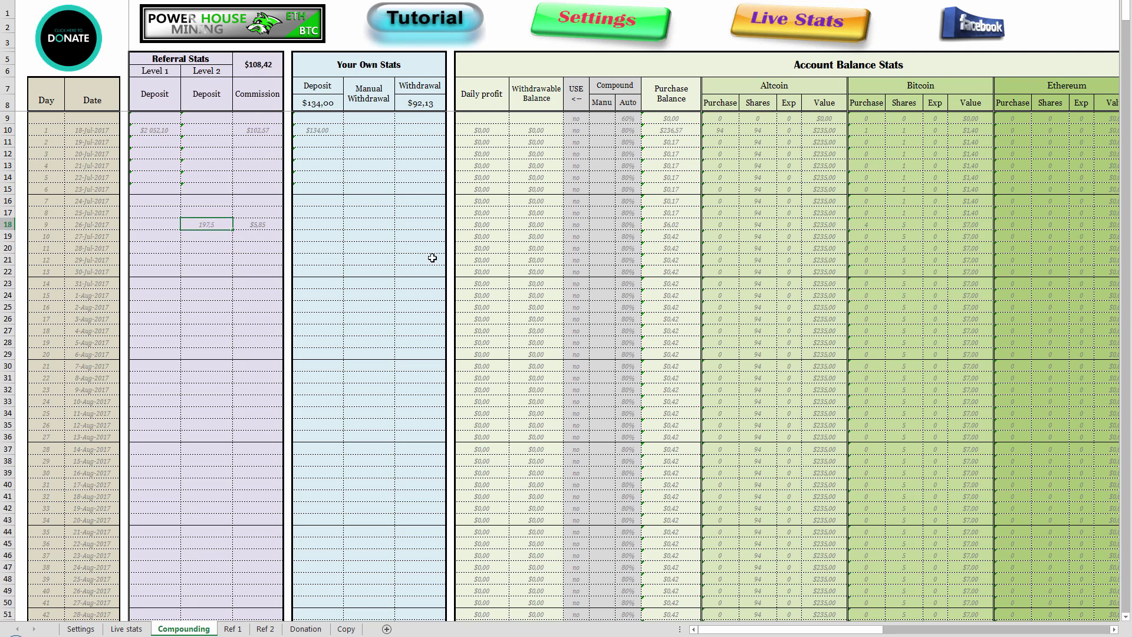
{"action": "key", "text": "Return"}
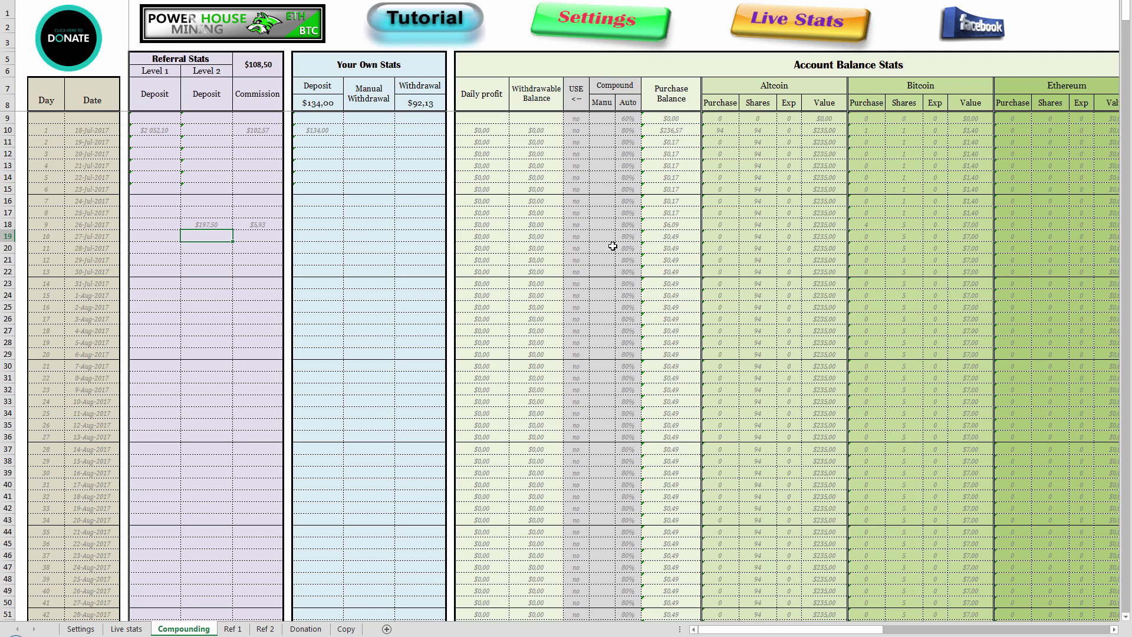
{"action": "left_click", "coordinate": [209, 224]}
{"action": "type", "text": "197"}
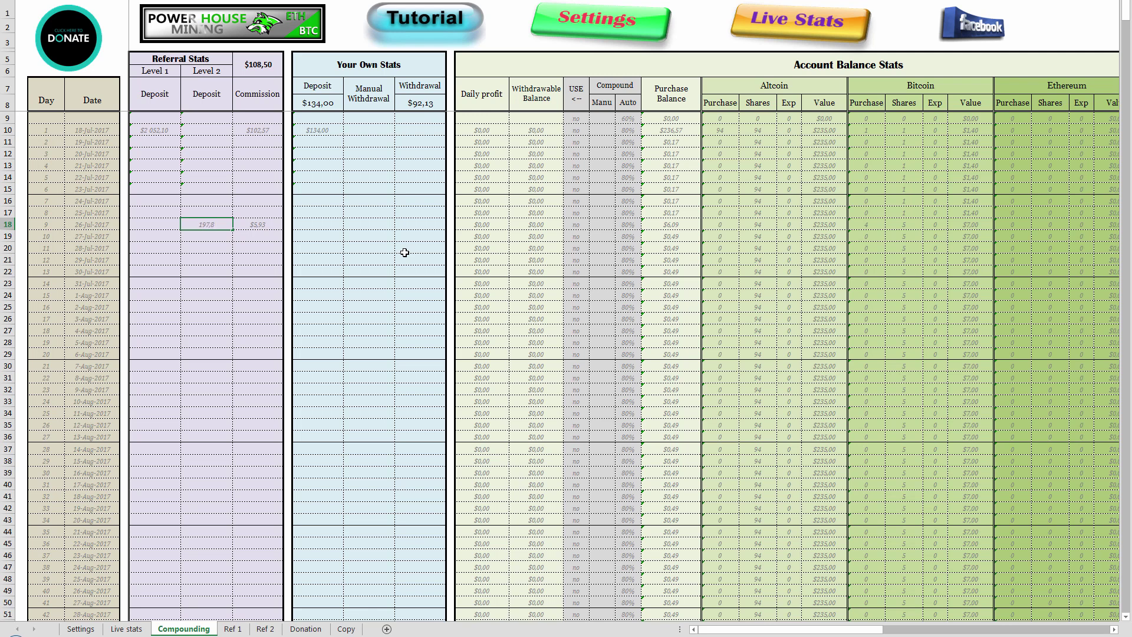
{"action": "key", "text": "Return"}
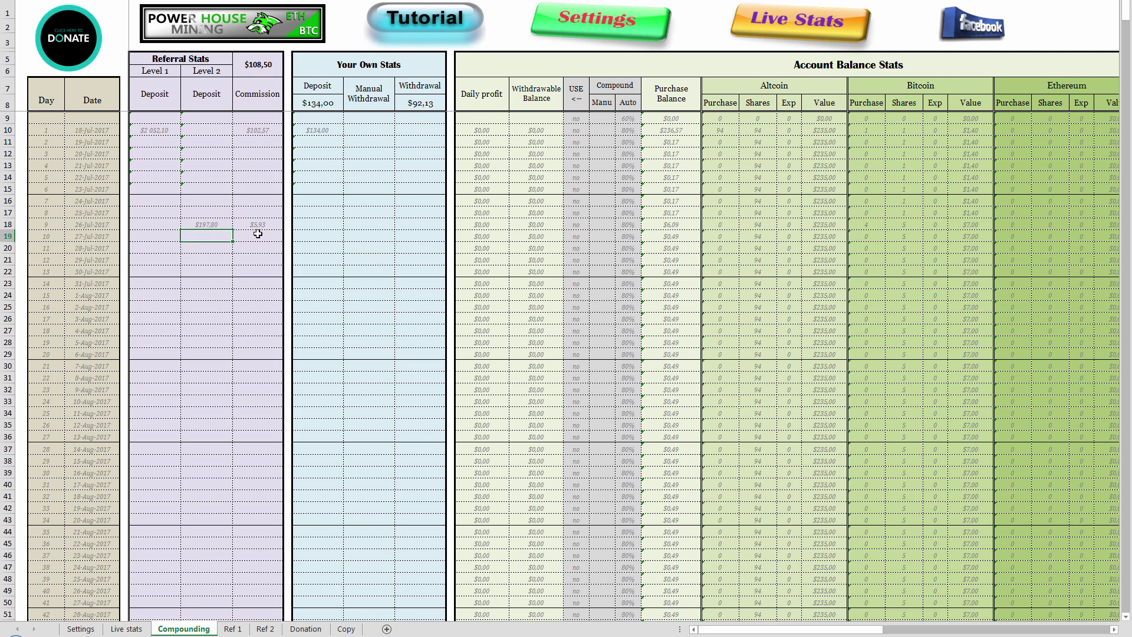
Step: Set the Level 2 referral deposit for 26-Jul-2017 to 197,5 and check the daily rows on through December 2017
{"action": "left_click", "coordinate": [217, 226]}
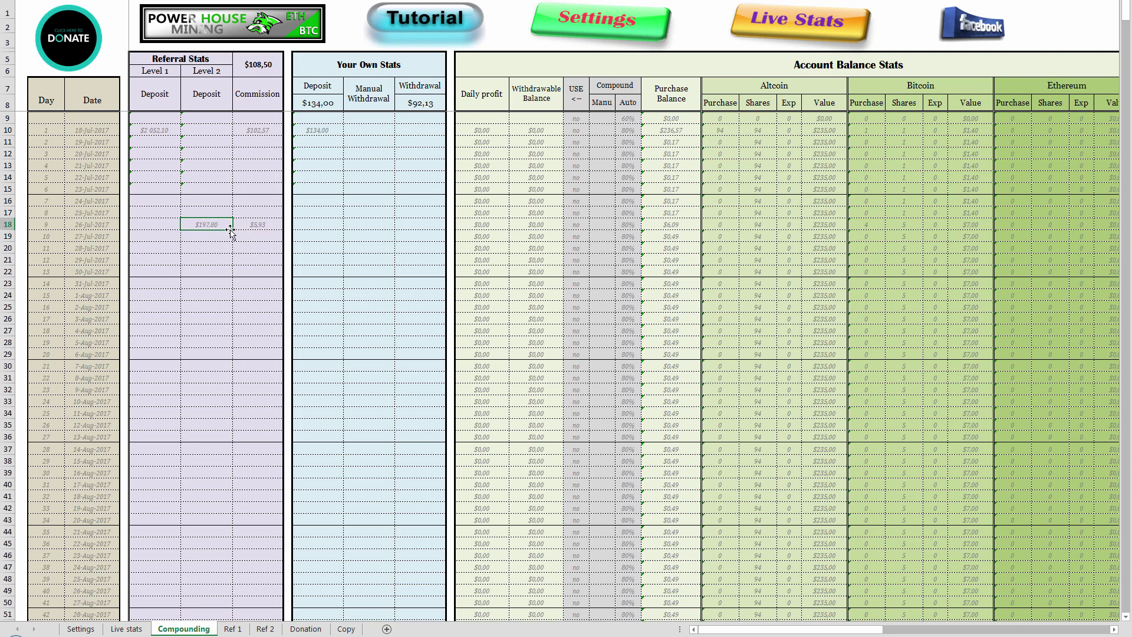
{"action": "type", "text": "197"}
{"action": "key", "text": "Return"}
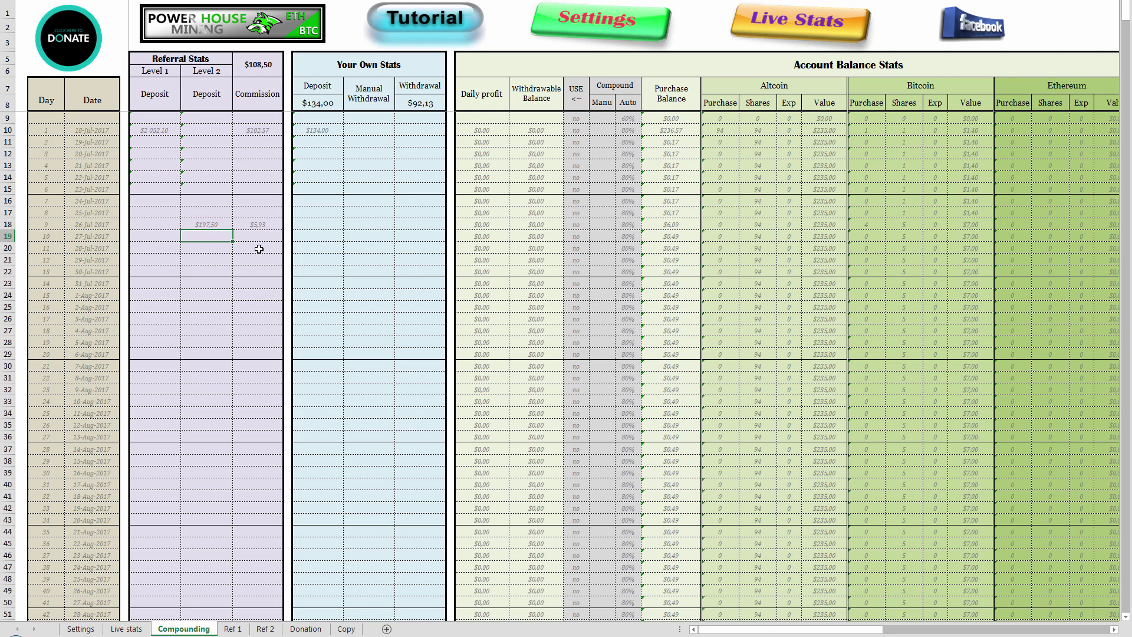
{"action": "left_click", "coordinate": [210, 223]}
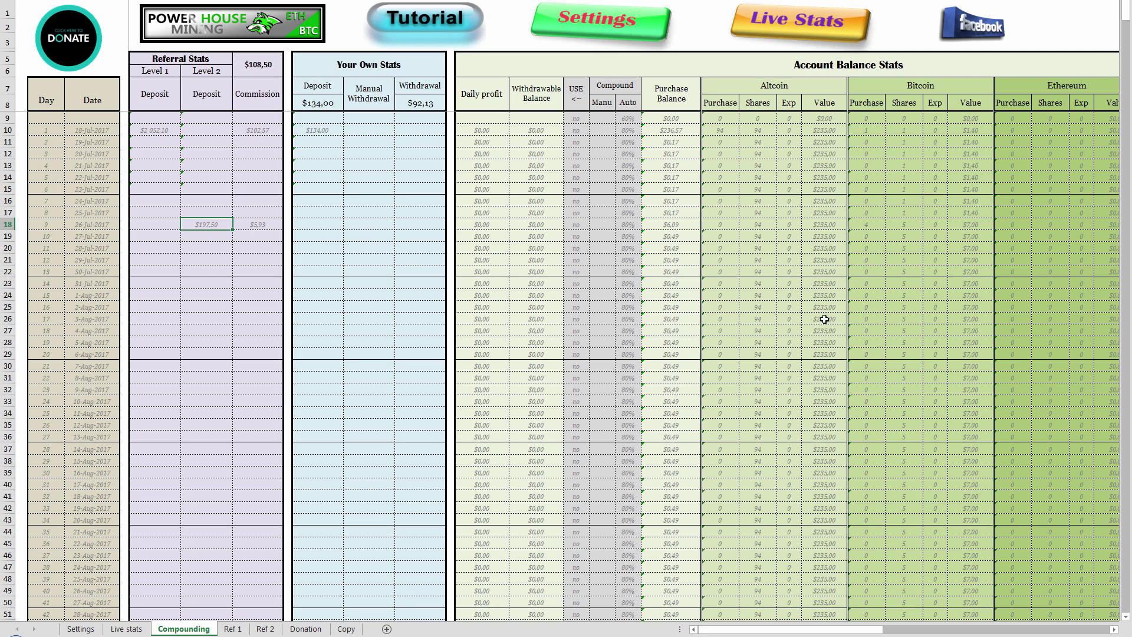
{"action": "scroll", "coordinate": [821, 549], "scroll_direction": "down", "scroll_amount": 10}
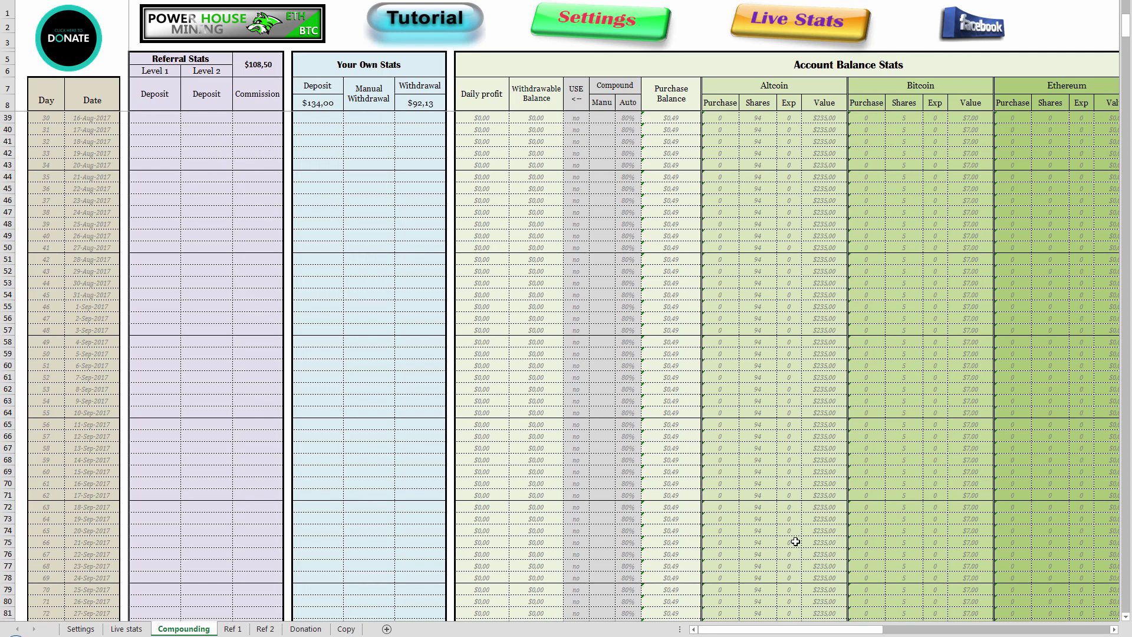
{"action": "scroll", "coordinate": [775, 517], "scroll_direction": "down", "scroll_amount": 20}
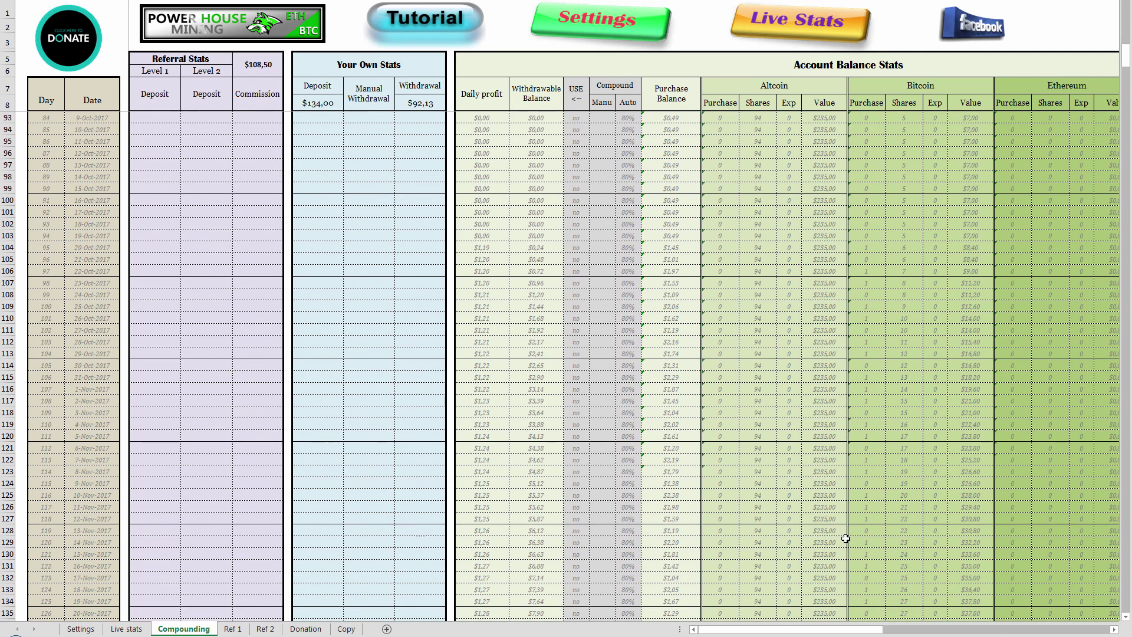
{"action": "scroll", "coordinate": [95, 560], "scroll_direction": "down", "scroll_amount": 1}
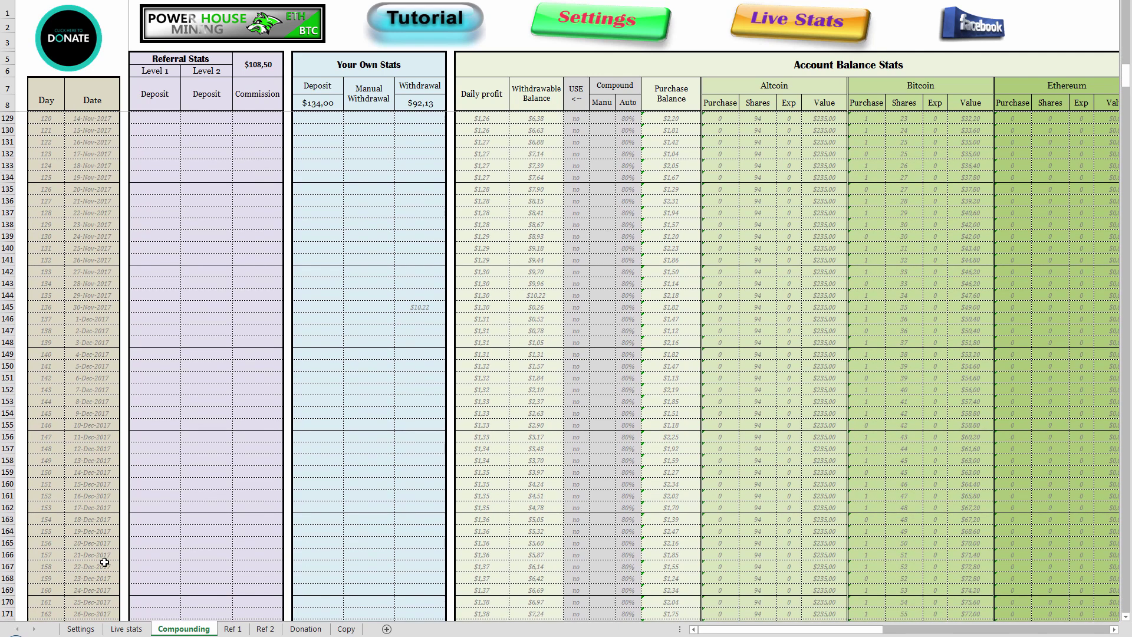
{"action": "scroll", "coordinate": [93, 451], "scroll_direction": "up", "scroll_amount": 17}
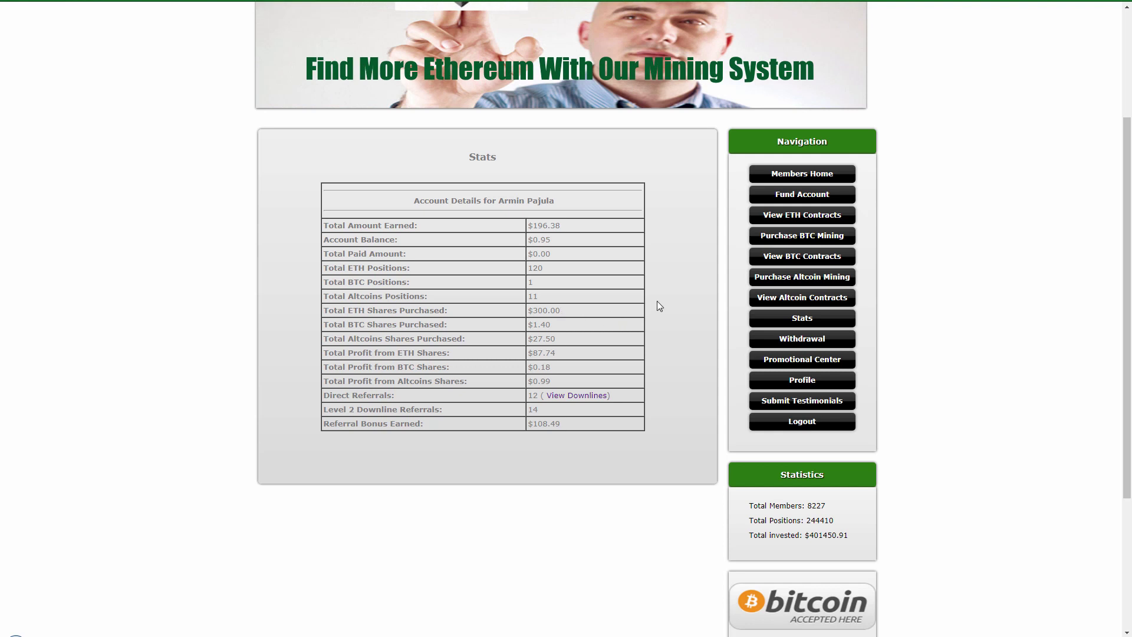
Step: Switch to the Power House Mining site, open the ETH contracts page and copy all rows of the ETH position details table
{"action": "left_click", "coordinate": [792, 218]}
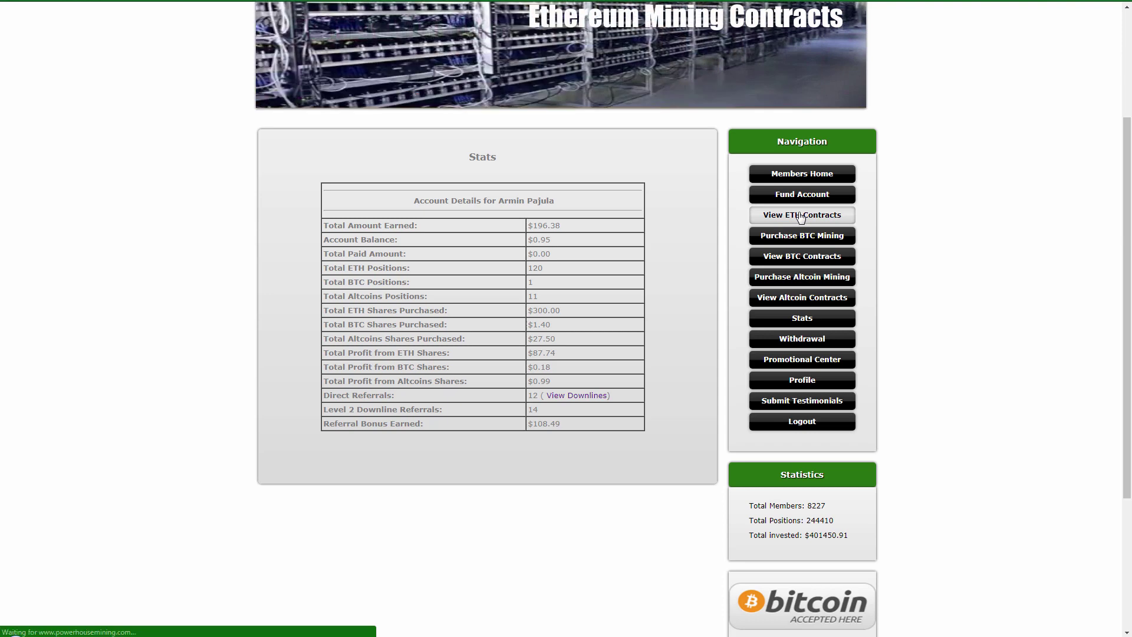
{"action": "scroll", "coordinate": [300, 205], "scroll_direction": "down", "scroll_amount": 5}
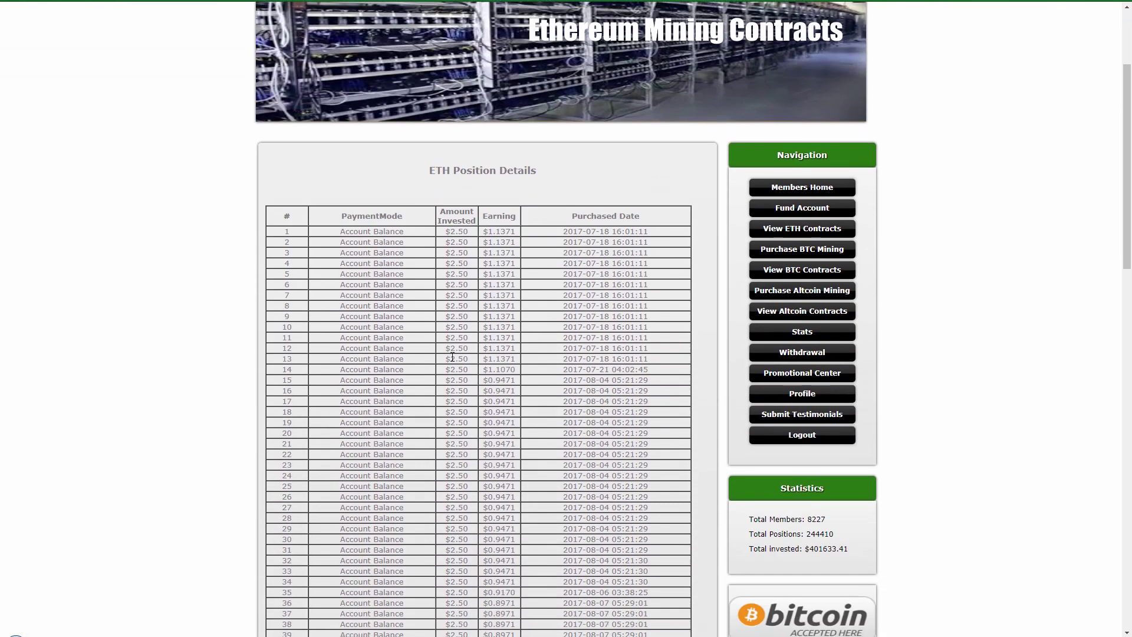
{"action": "left_click_drag", "start_coordinate": [283, 100], "coordinate": [645, 385]}
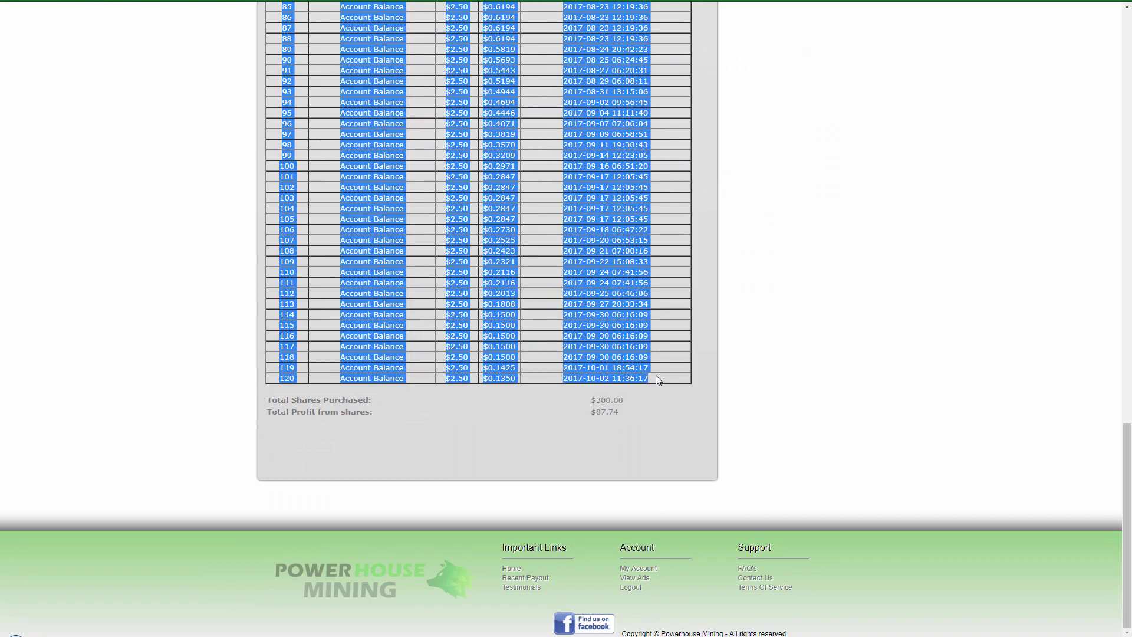
Step: Switch to the calculator workbook and paste the ETH positions into the Copy sheet from the first Column1 cell, matching destination formatting
{"action": "left_click", "coordinate": [389, 636]}
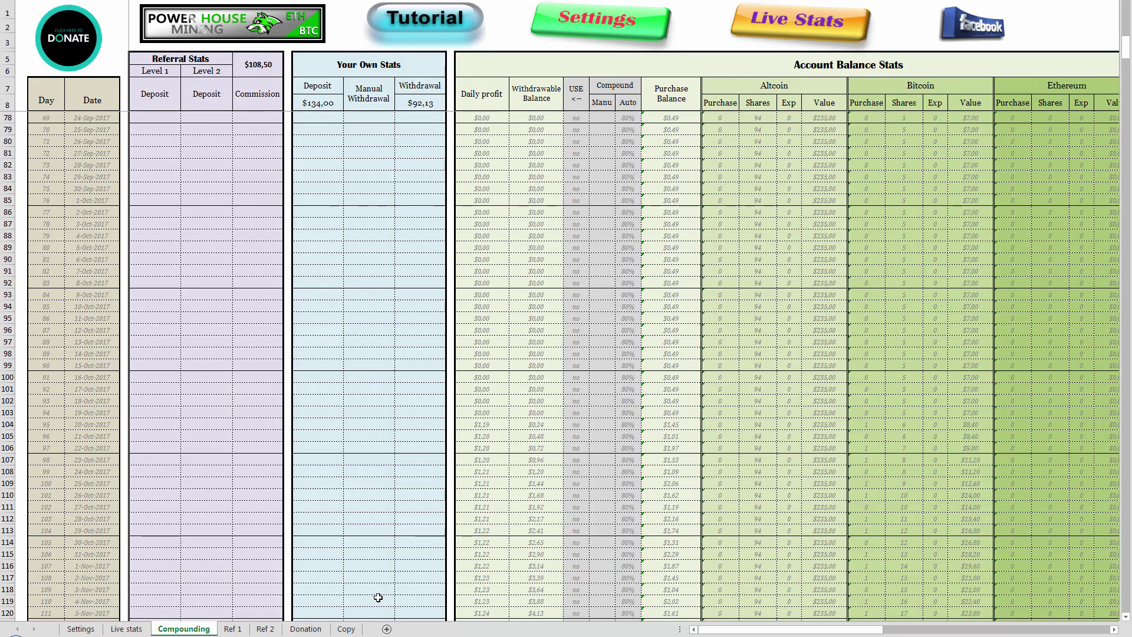
{"action": "left_click", "coordinate": [347, 629]}
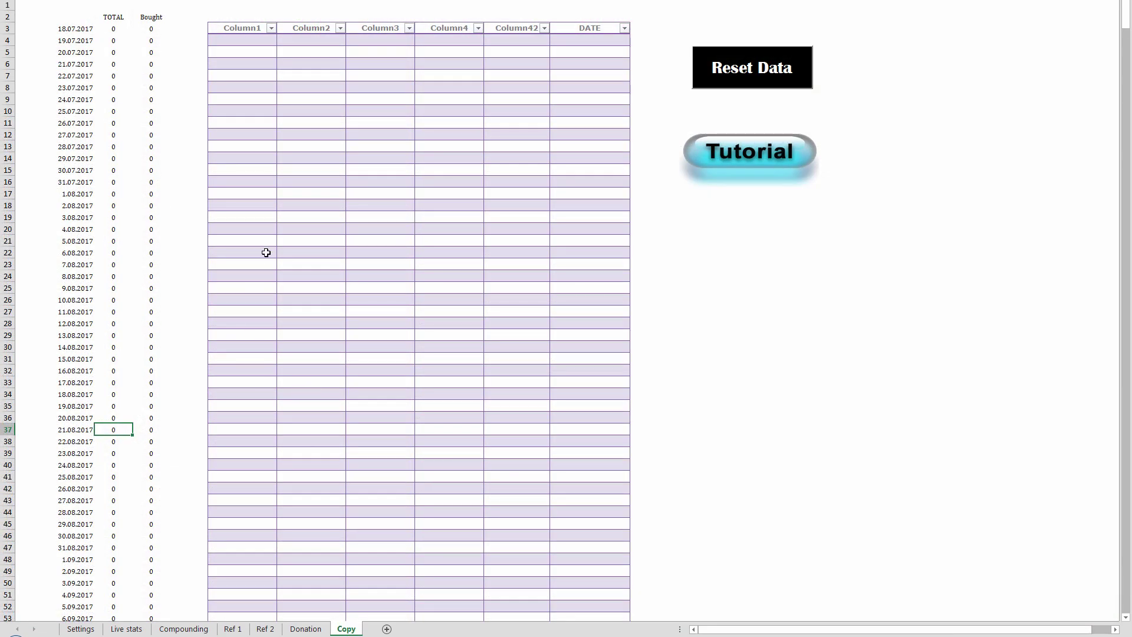
{"action": "left_click", "coordinate": [238, 39]}
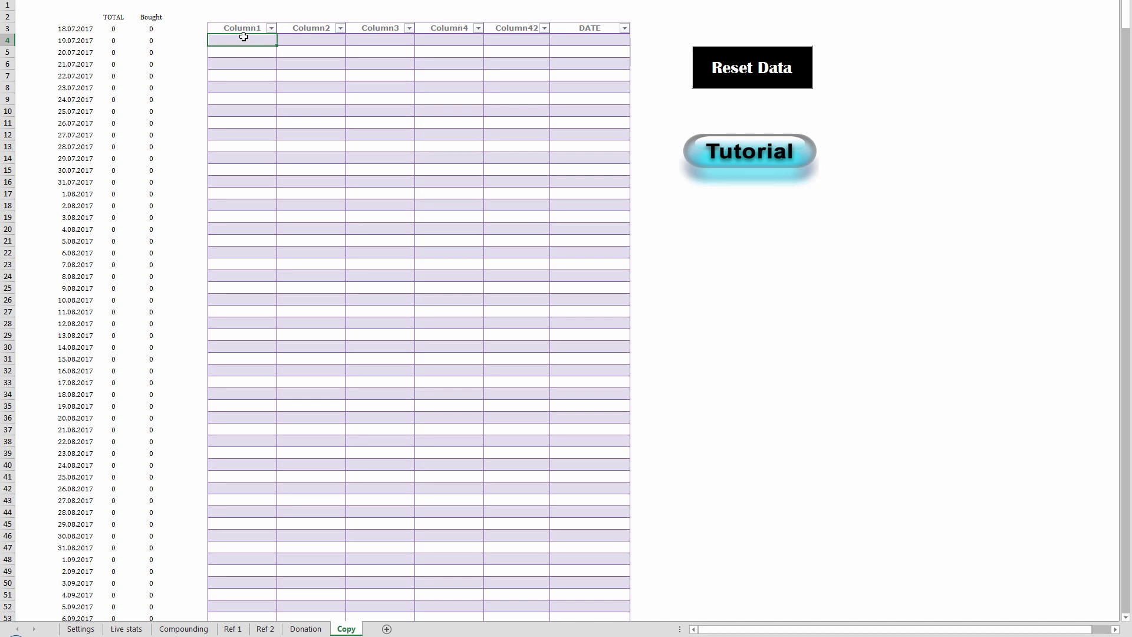
{"action": "right_click", "coordinate": [244, 37]}
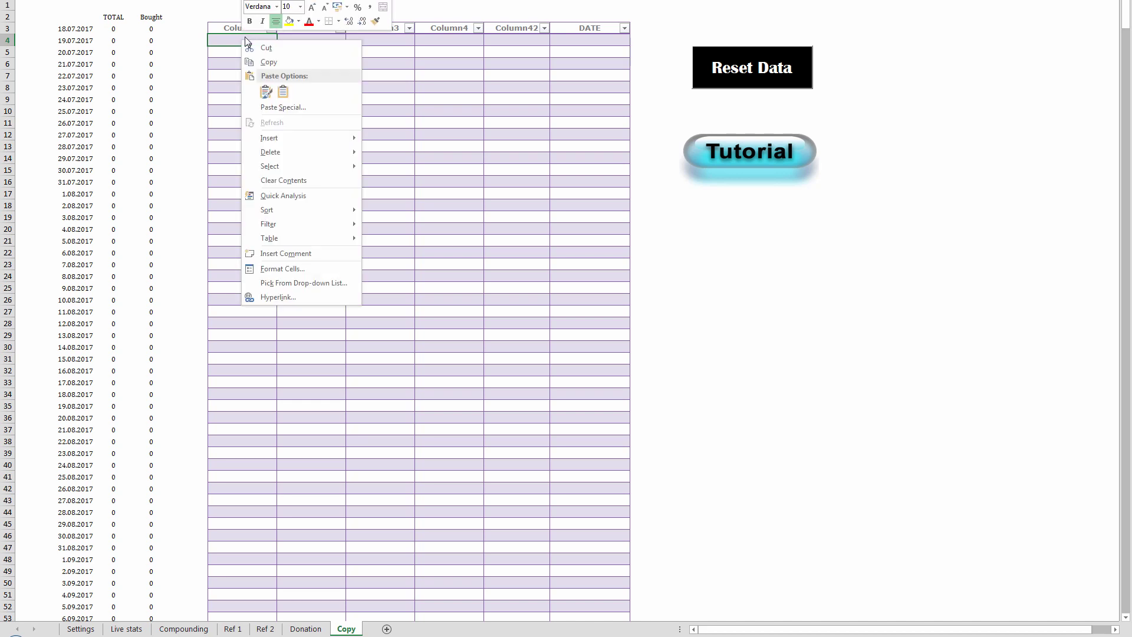
{"action": "left_click", "coordinate": [265, 91]}
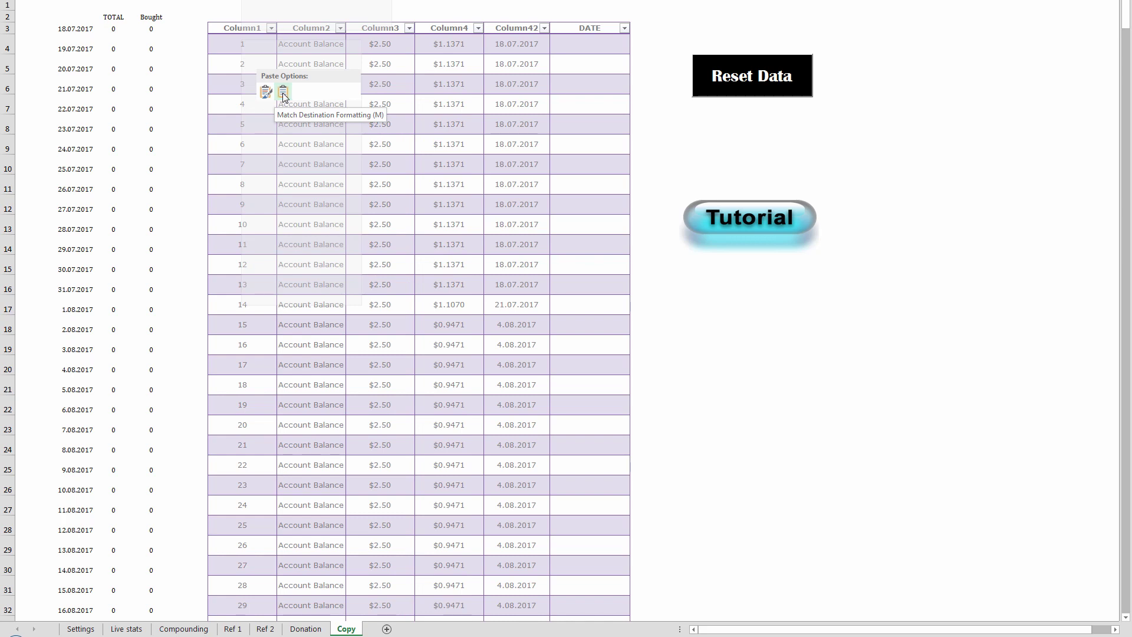
{"action": "left_click", "coordinate": [283, 95]}
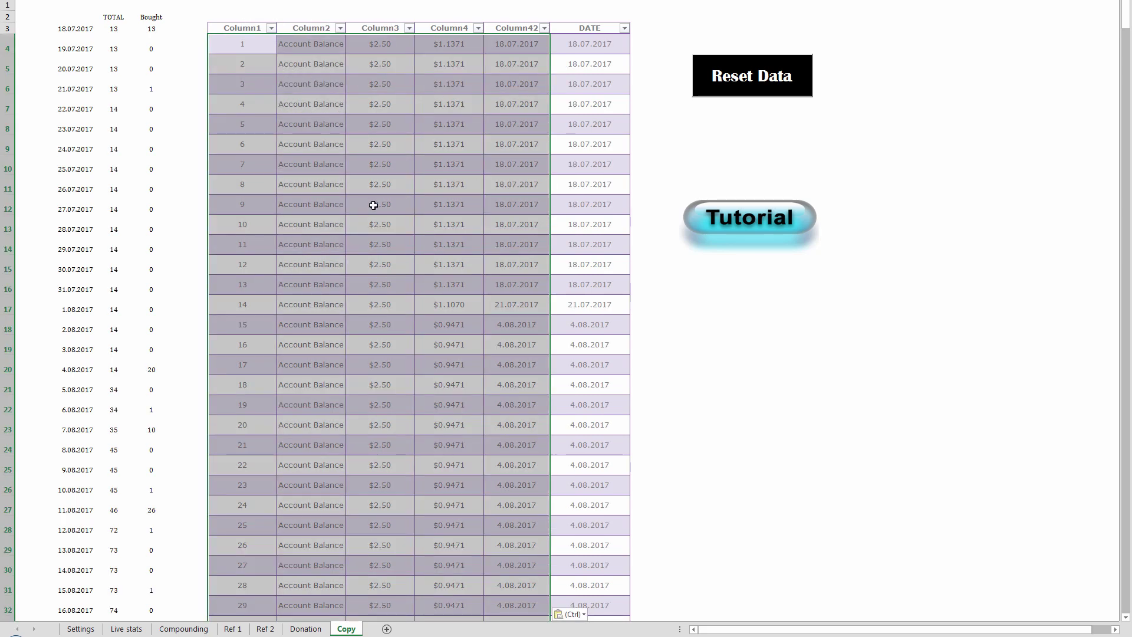
Step: Copy the daily TOTAL values for 18.07.2017 through 19.10.2017 from the Copy sheet
{"action": "scroll", "coordinate": [321, 220], "scroll_direction": "down", "scroll_amount": 3}
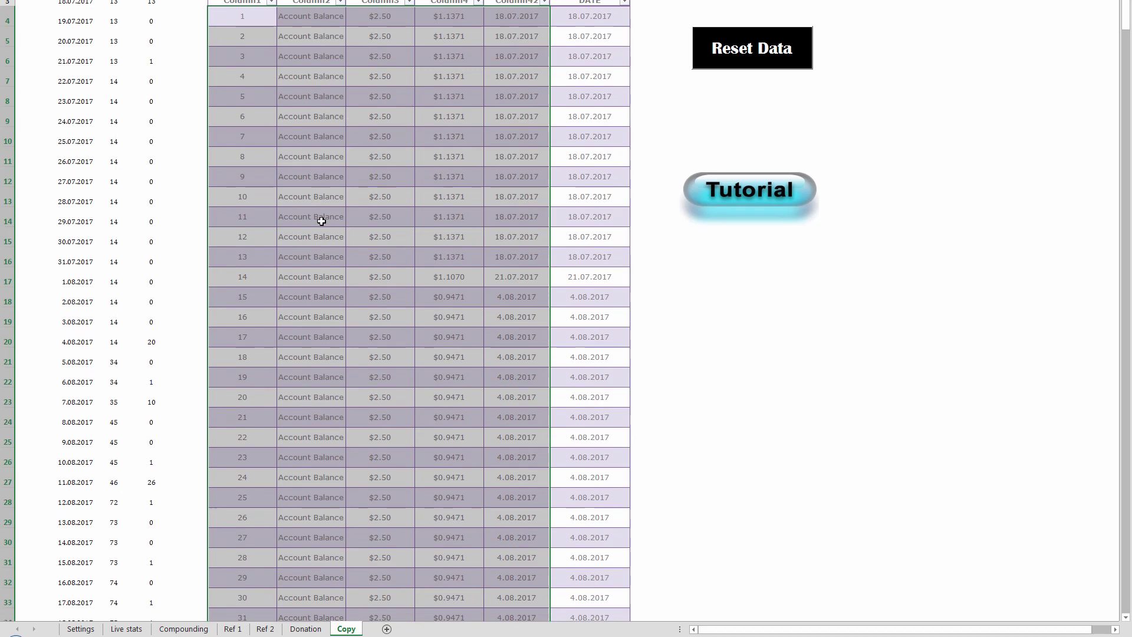
{"action": "scroll", "coordinate": [321, 244], "scroll_direction": "up", "scroll_amount": 3}
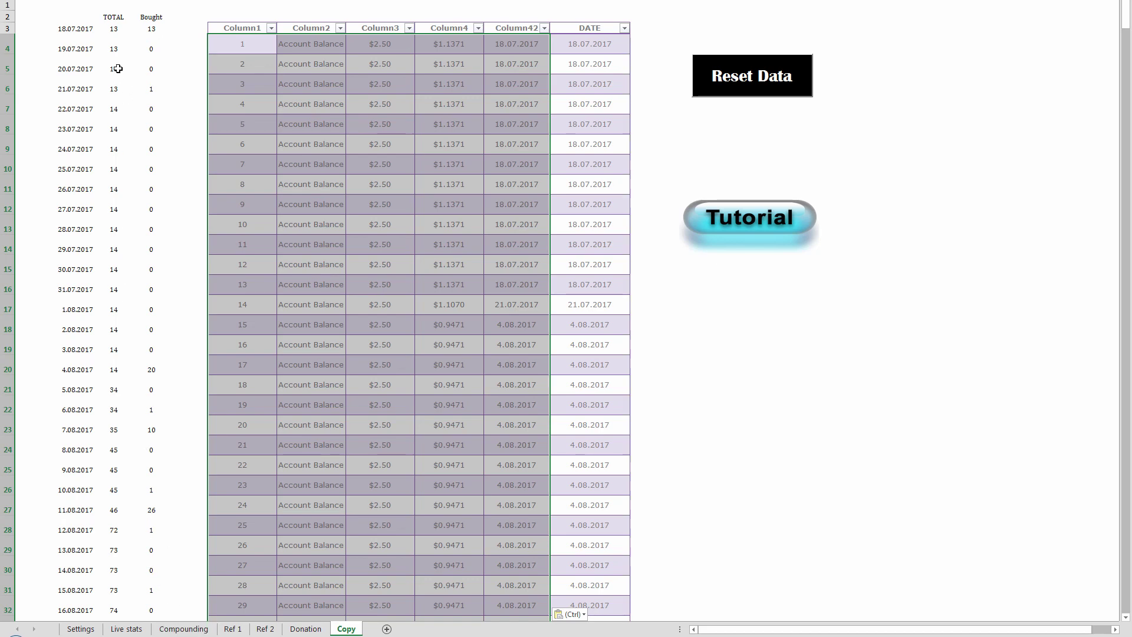
{"action": "mouse_move", "coordinate": [113, 29]}
{"action": "left_mouse_down"}
{"action": "mouse_move", "coordinate": [121, 618]}
{"action": "mouse_move", "coordinate": [134, 629]}
{"action": "mouse_move", "coordinate": [116, 614]}
{"action": "mouse_move", "coordinate": [134, 184]}
{"action": "mouse_move", "coordinate": [112, 1]}
{"action": "mouse_move", "coordinate": [119, 470]}
{"action": "left_mouse_up"}
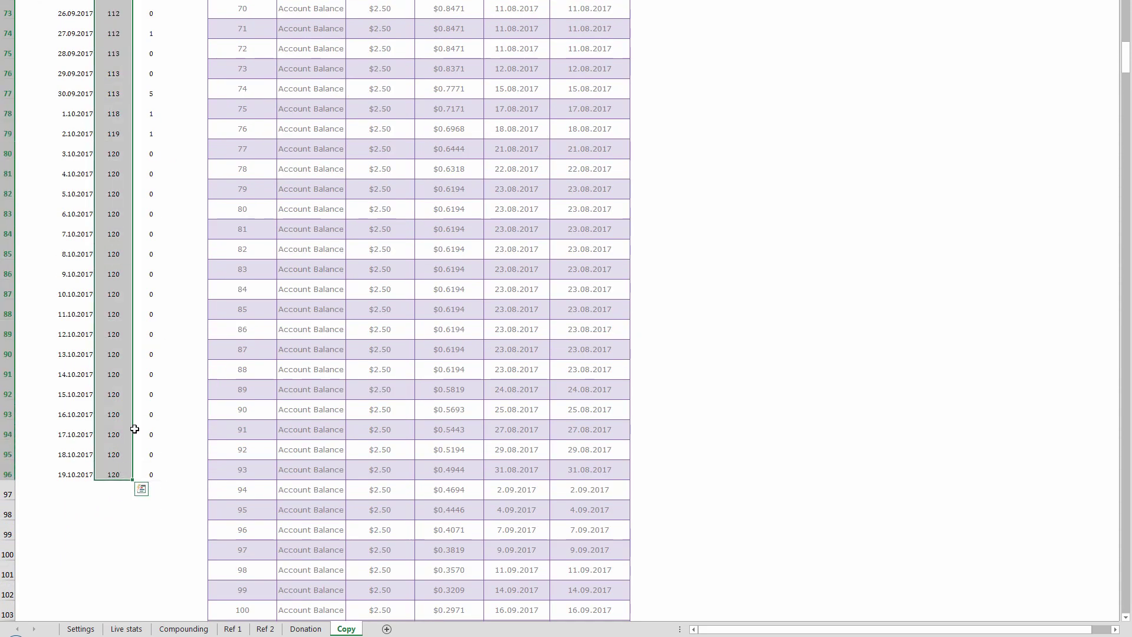
{"action": "key", "text": "ctrl+c"}
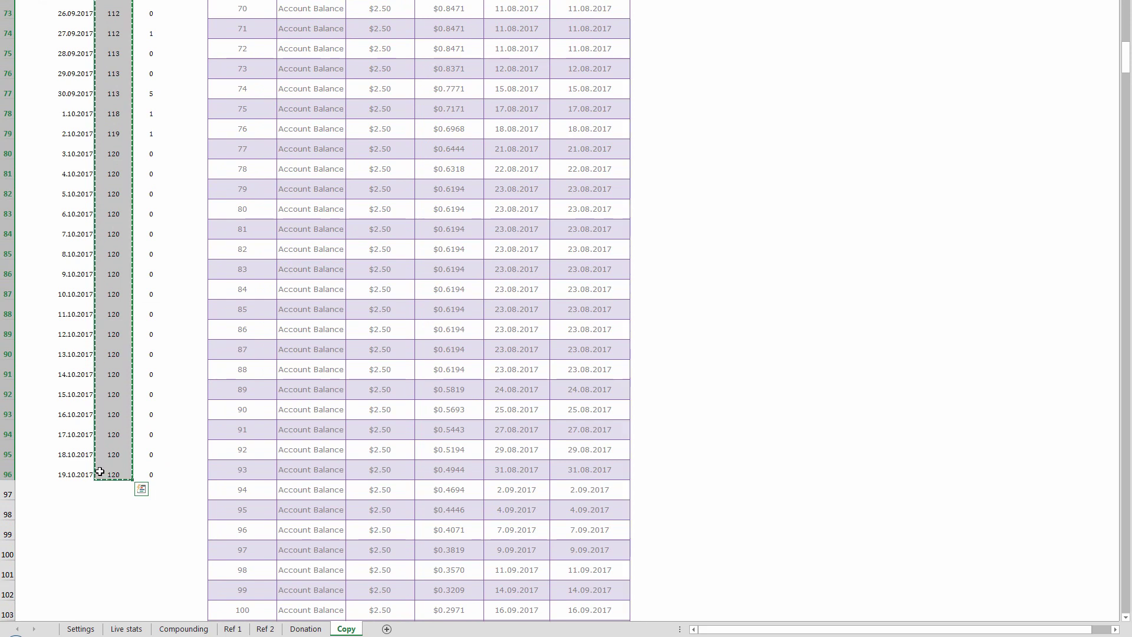
Step: Paste the copied totals as values into the Ethereum contracts column of the Live stats sheet, starting at the 18.07.2017 row, and check the filled rows
{"action": "left_click", "coordinate": [126, 629]}
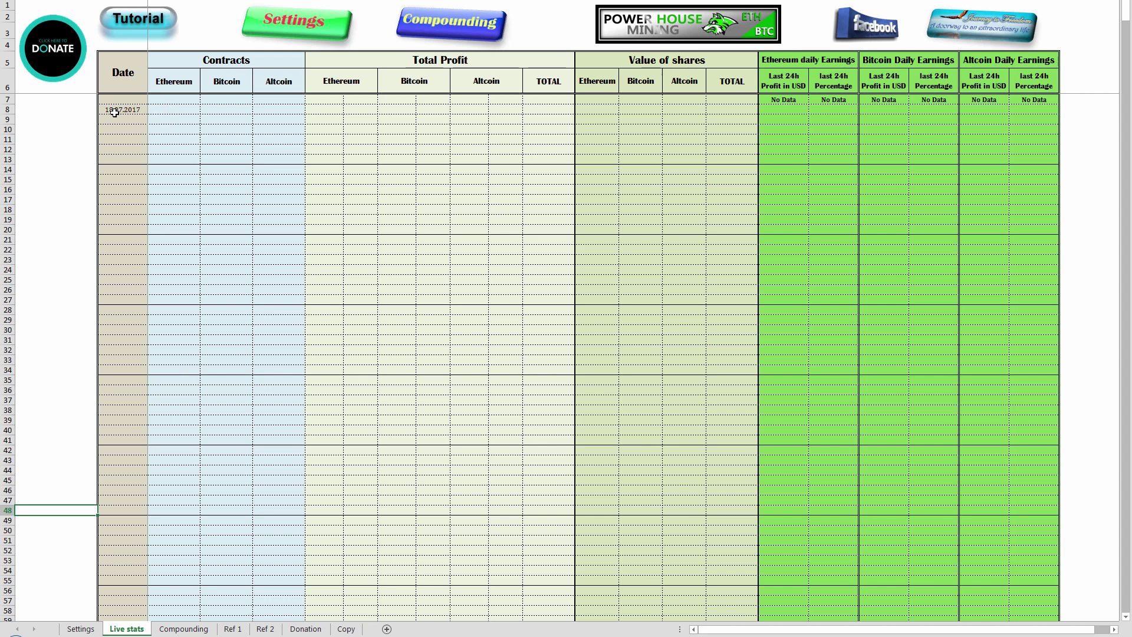
{"action": "right_click", "coordinate": [169, 109]}
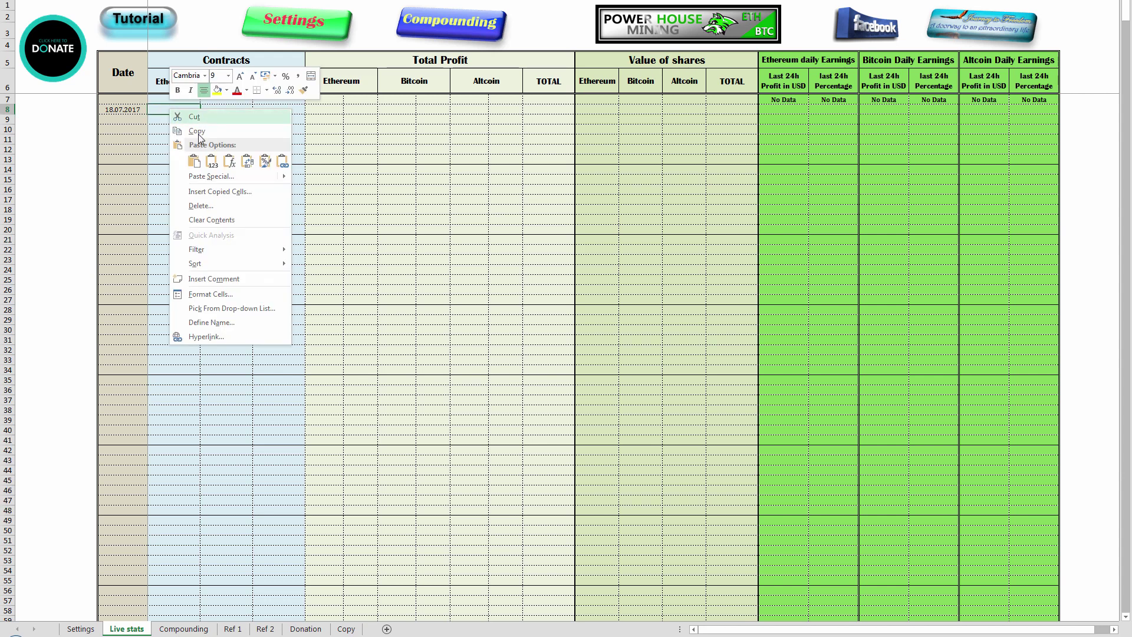
{"action": "left_click", "coordinate": [212, 162]}
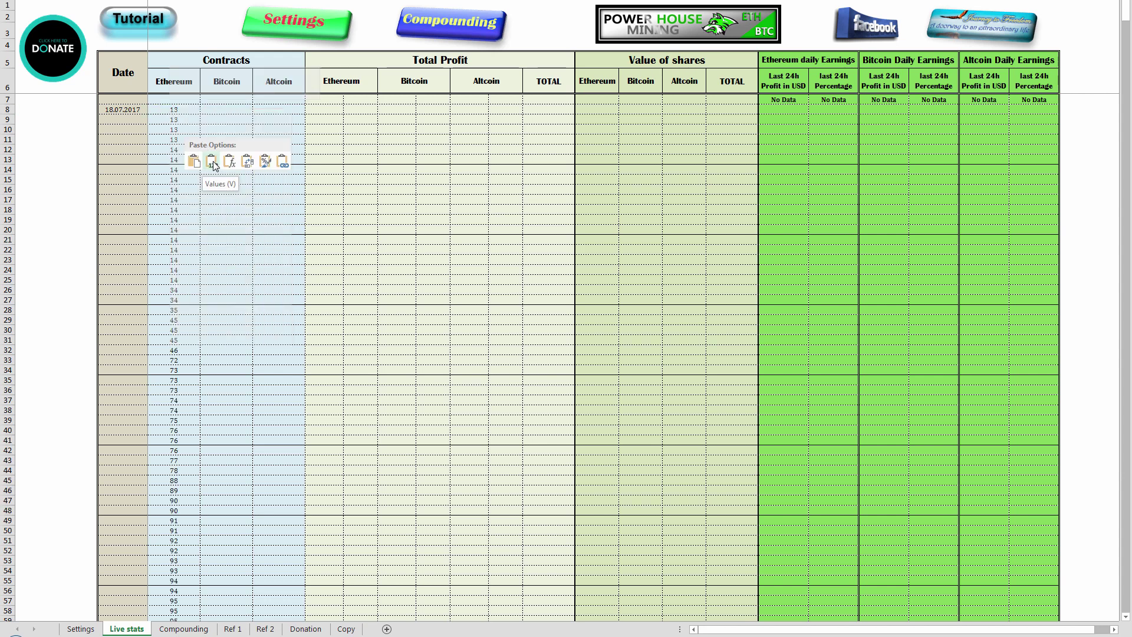
{"action": "right_click", "coordinate": [171, 110]}
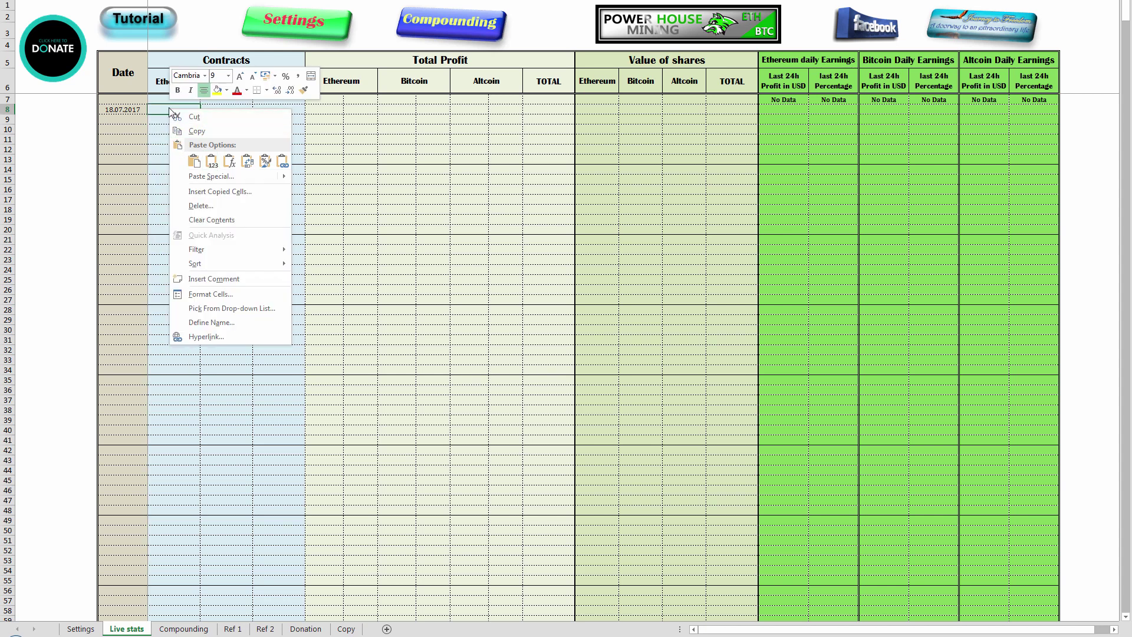
{"action": "left_click", "coordinate": [211, 163]}
{"action": "scroll", "coordinate": [171, 181], "scroll_direction": "down", "scroll_amount": 1}
{"action": "scroll", "coordinate": [171, 181], "scroll_direction": "up", "scroll_amount": 2}
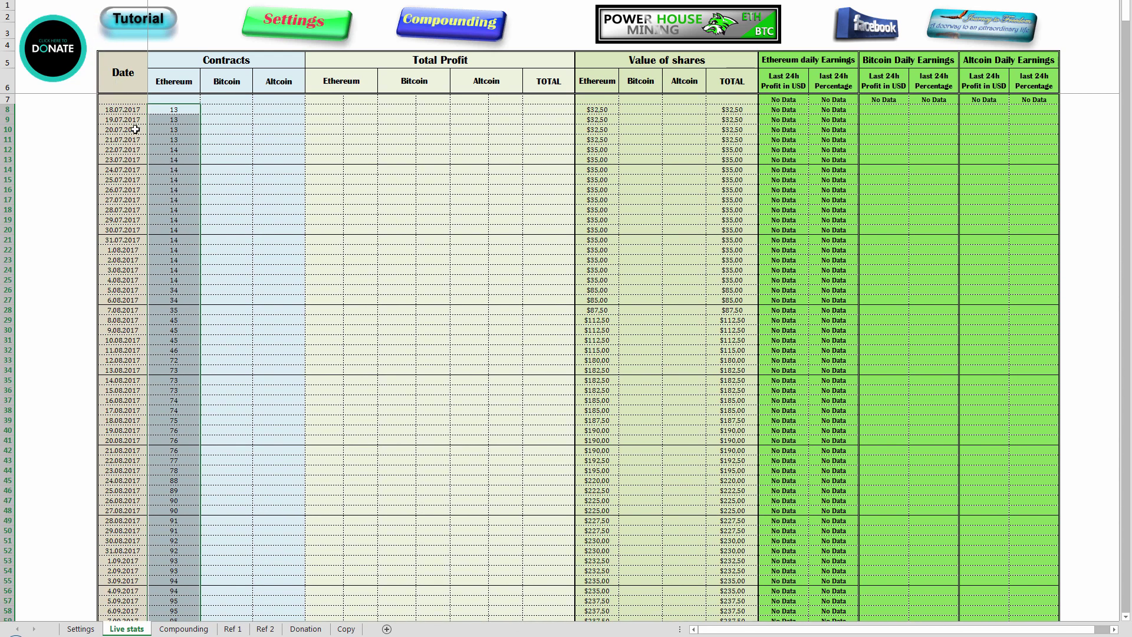
{"action": "scroll", "coordinate": [100, 322], "scroll_direction": "down", "scroll_amount": 14}
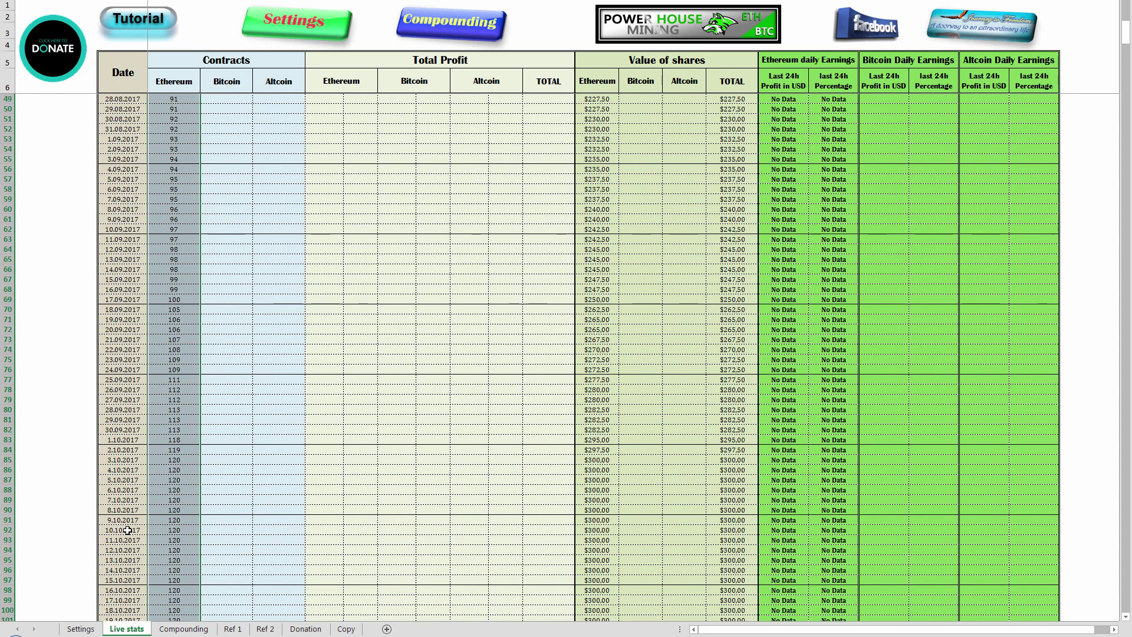
{"action": "scroll", "coordinate": [124, 526], "scroll_direction": "down", "scroll_amount": 5}
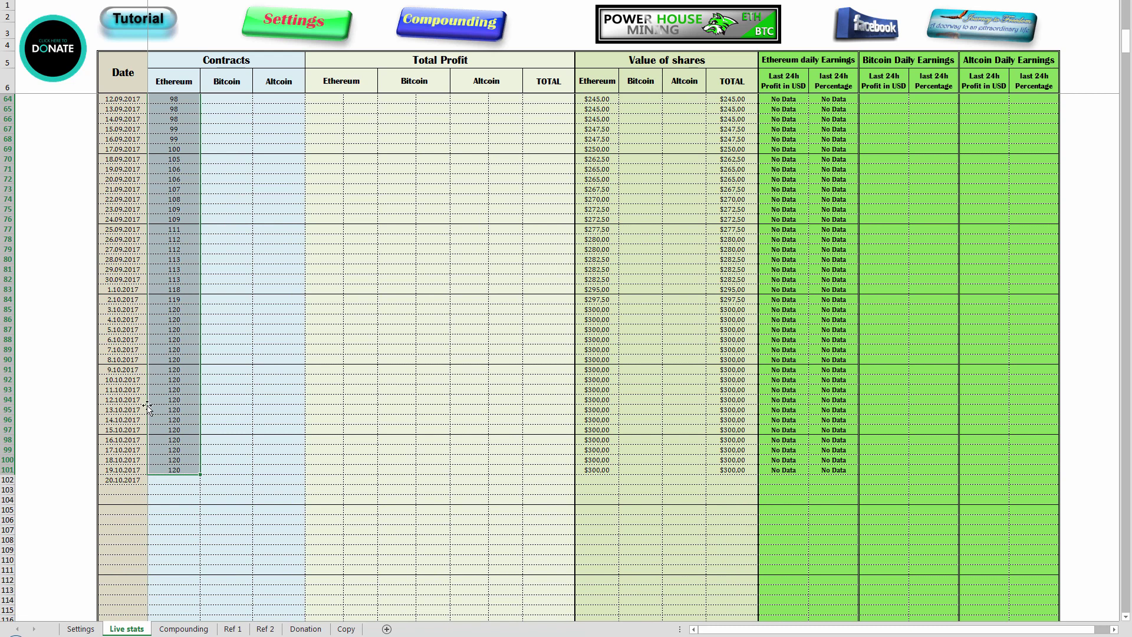
{"action": "scroll", "coordinate": [613, 84], "scroll_direction": "up", "scroll_amount": 14}
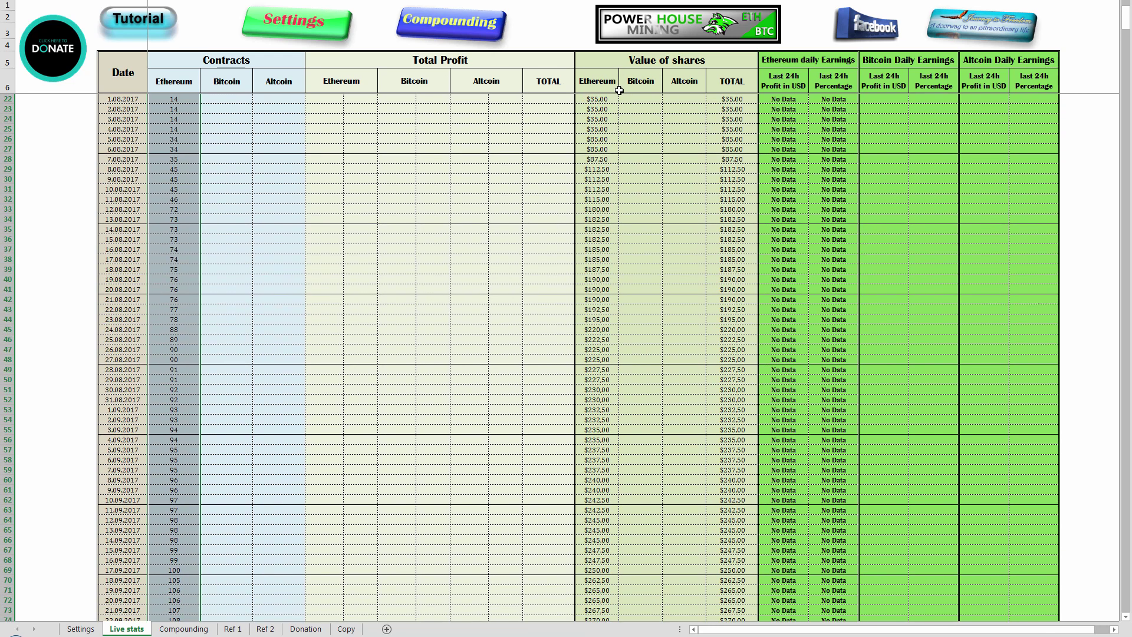
{"action": "scroll", "coordinate": [599, 194], "scroll_direction": "up", "scroll_amount": 5}
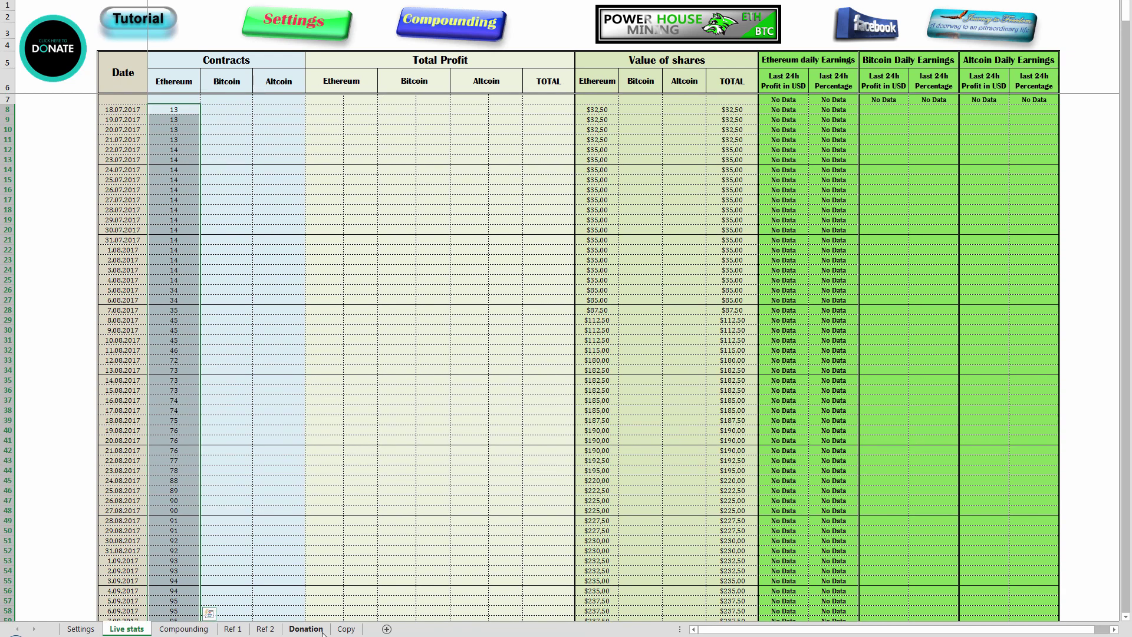
Step: Copy the daily Bought values for 18.07.2017 through 19.10.2017 from the Copy sheet
{"action": "left_click", "coordinate": [345, 629]}
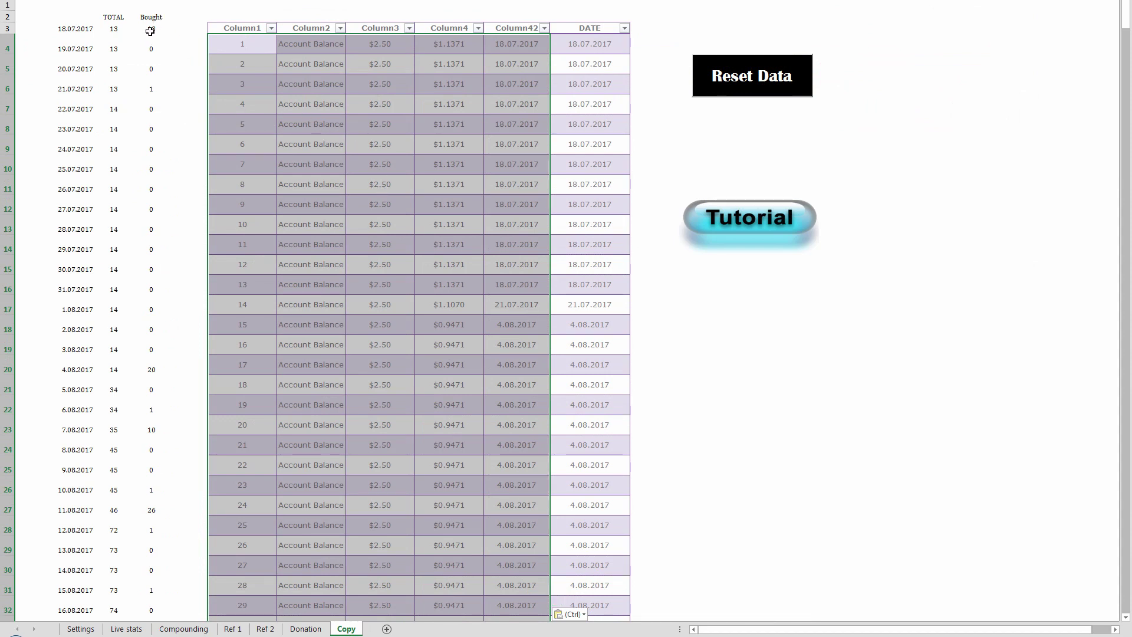
{"action": "left_click_drag", "start_coordinate": [151, 32], "coordinate": [161, 76]}
{"action": "key", "text": "ctrl+c"}
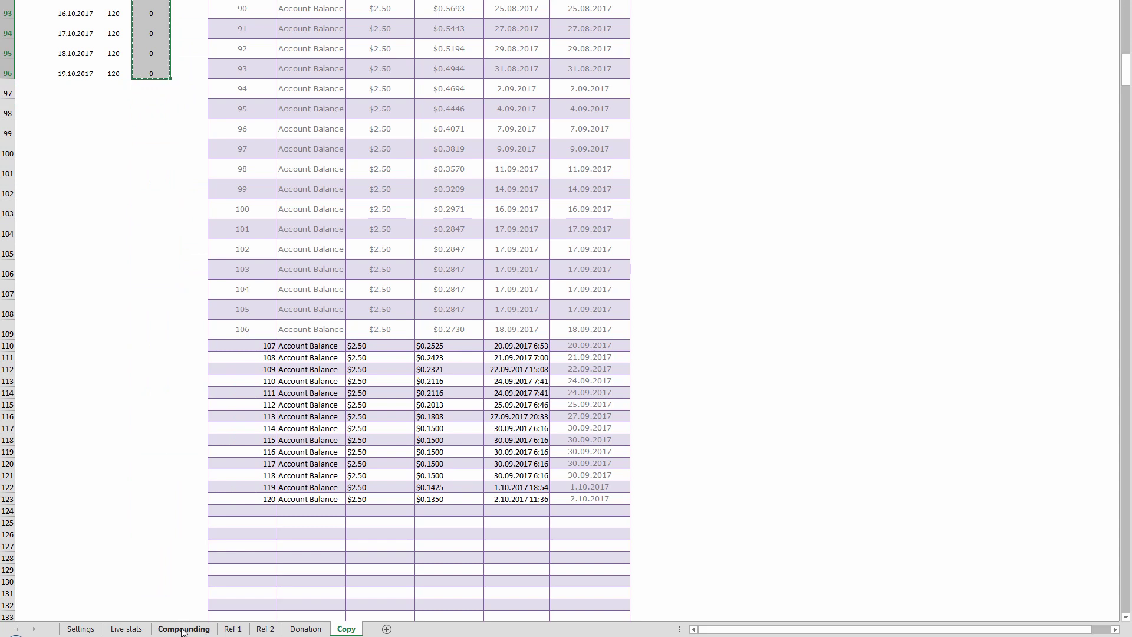
Step: Paste the Bought numbers as values into the Ethereum Purchase column of the Compounding sheet from the 18-Jul-2017 row, and check the rows
{"action": "left_click", "coordinate": [183, 630]}
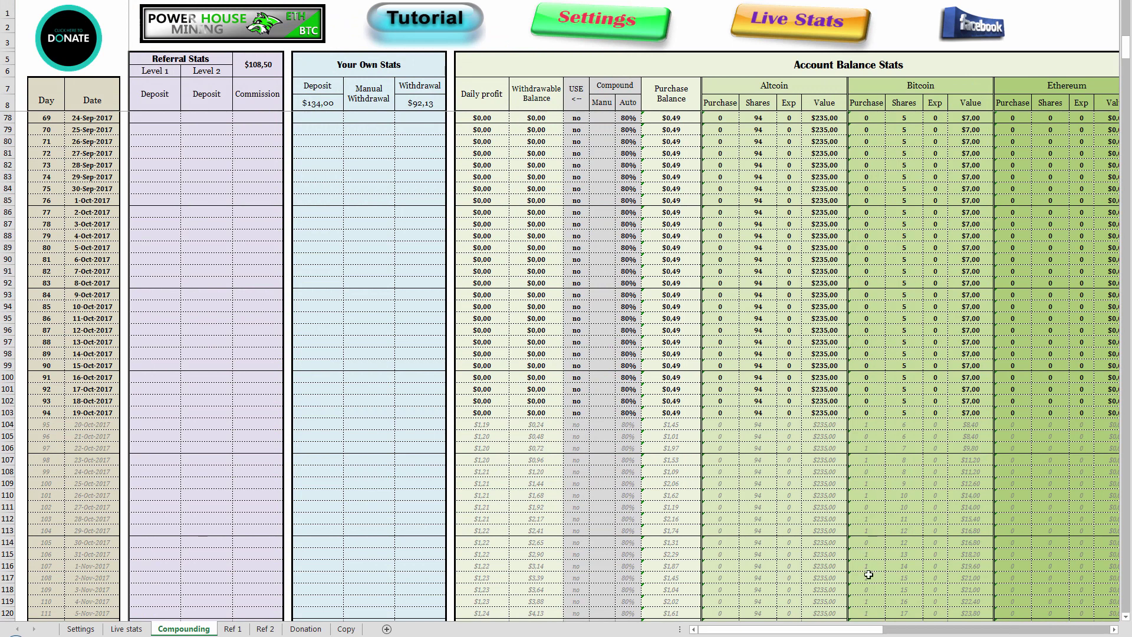
{"action": "left_click_drag", "start_coordinate": [861, 630], "coordinate": [894, 629]}
{"action": "scroll", "coordinate": [920, 480], "scroll_direction": "up", "scroll_amount": 20}
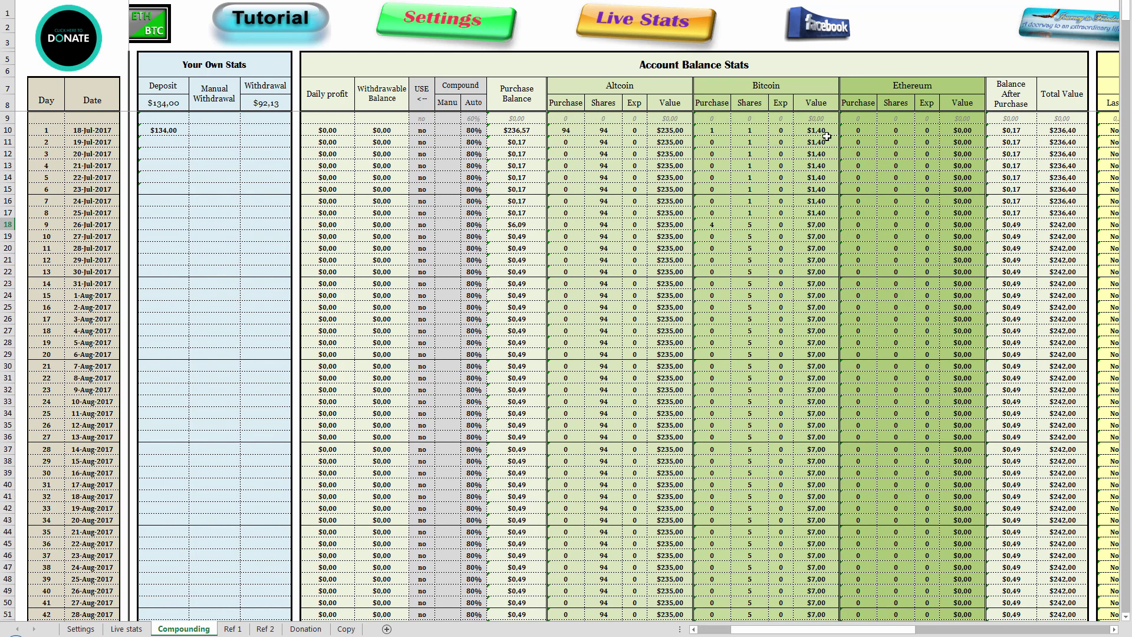
{"action": "left_click", "coordinate": [859, 130]}
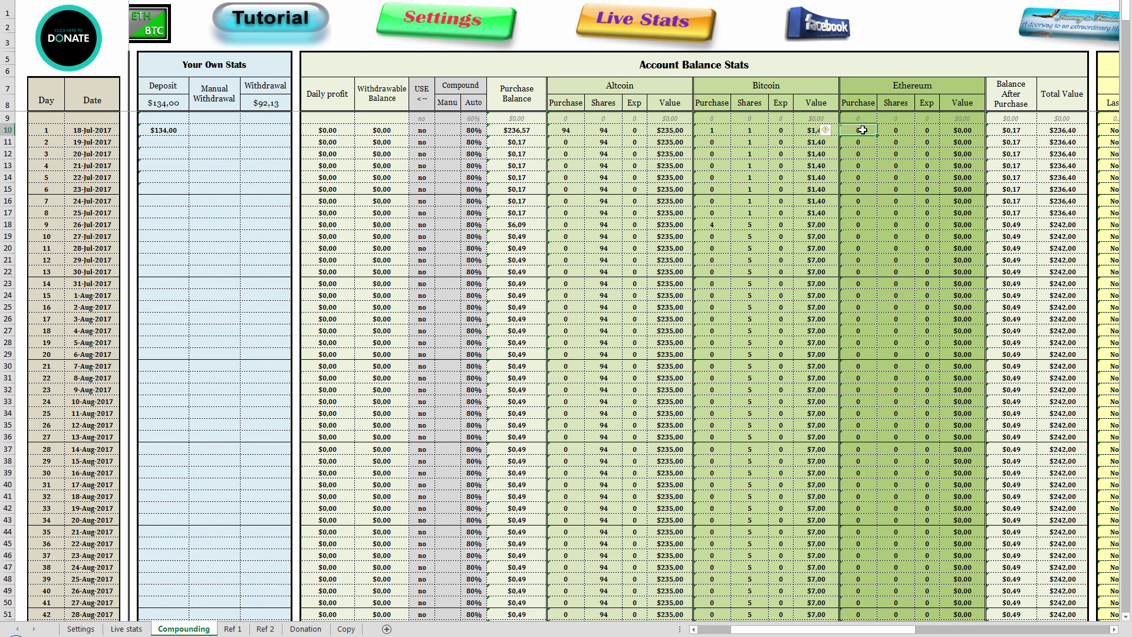
{"action": "right_click", "coordinate": [862, 130]}
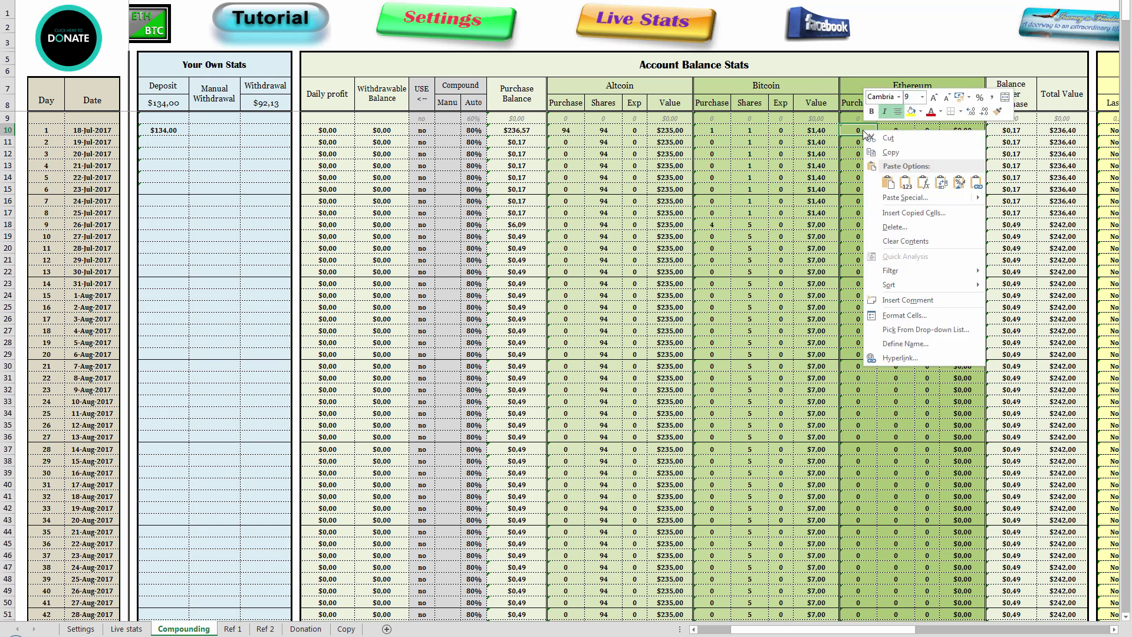
{"action": "left_click", "coordinate": [906, 183]}
{"action": "right_click", "coordinate": [862, 130]}
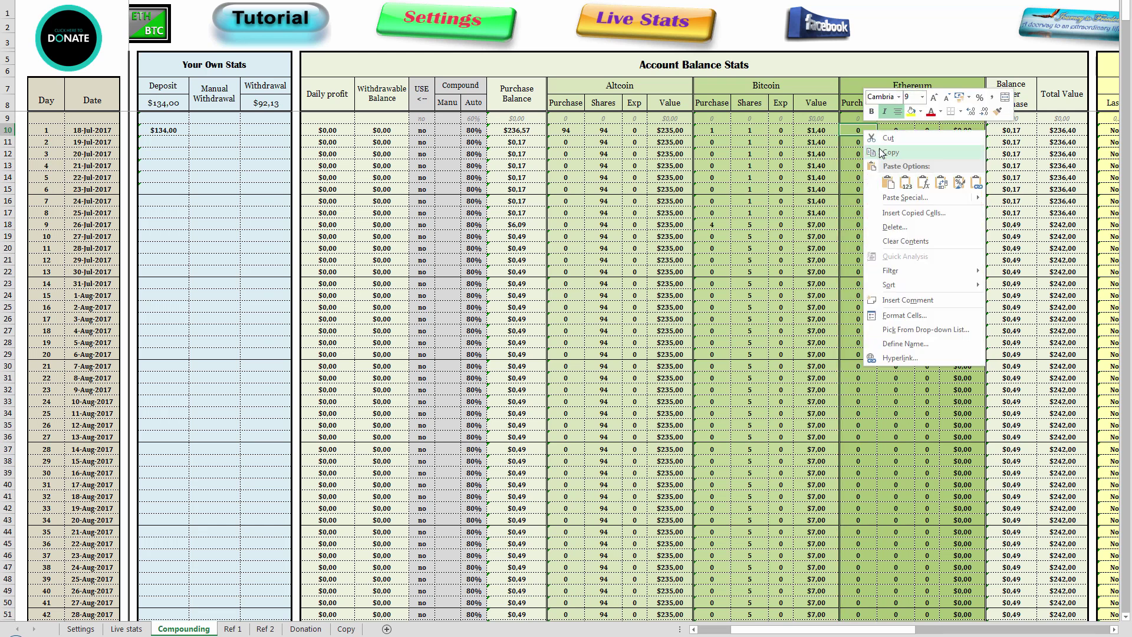
{"action": "left_click", "coordinate": [895, 187]}
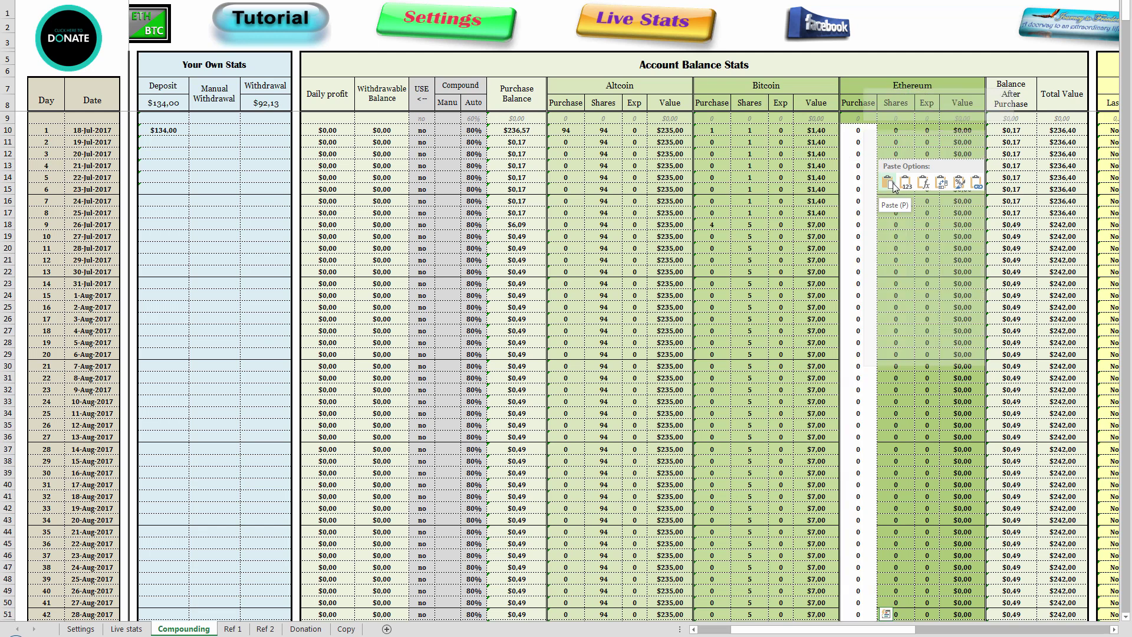
{"action": "right_click", "coordinate": [862, 129]}
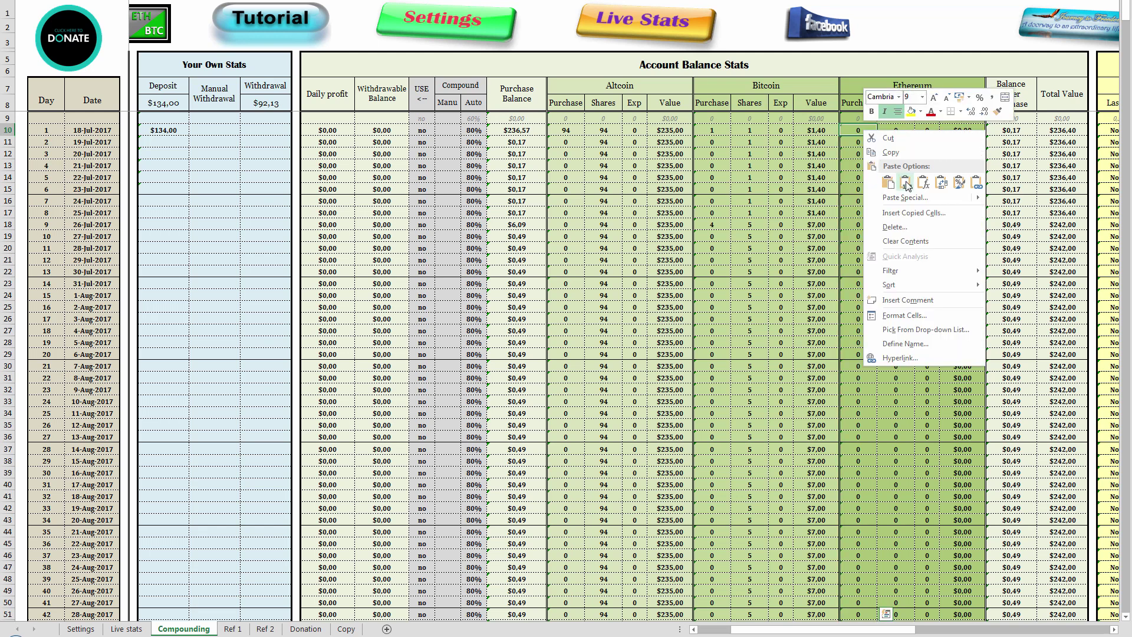
{"action": "left_click", "coordinate": [906, 186]}
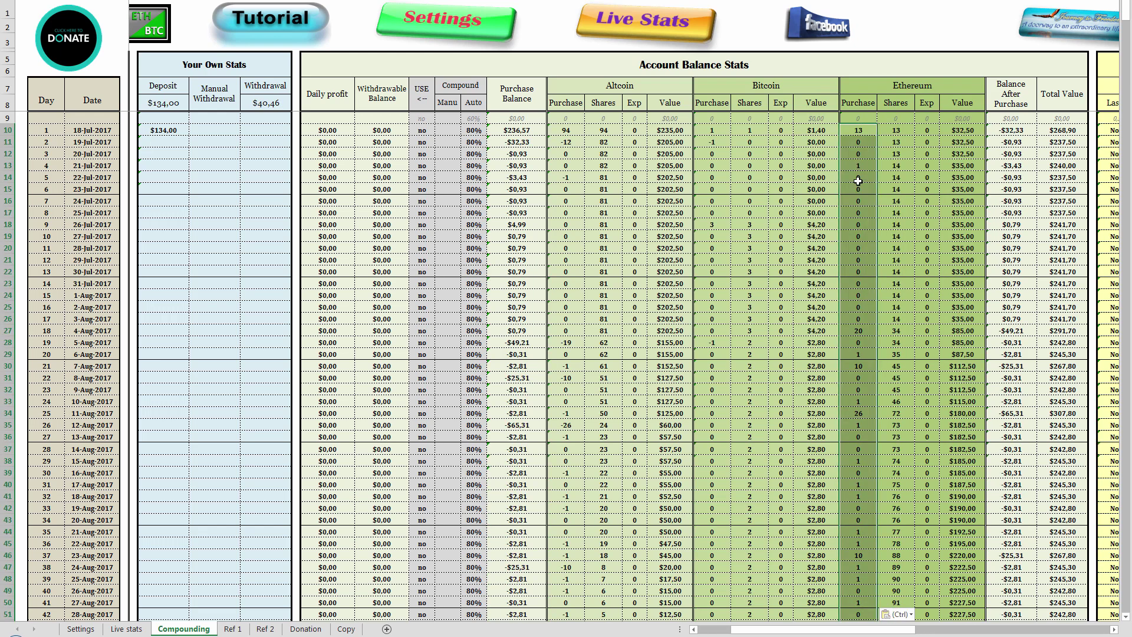
{"action": "scroll", "coordinate": [861, 178], "scroll_direction": "down", "scroll_amount": 20}
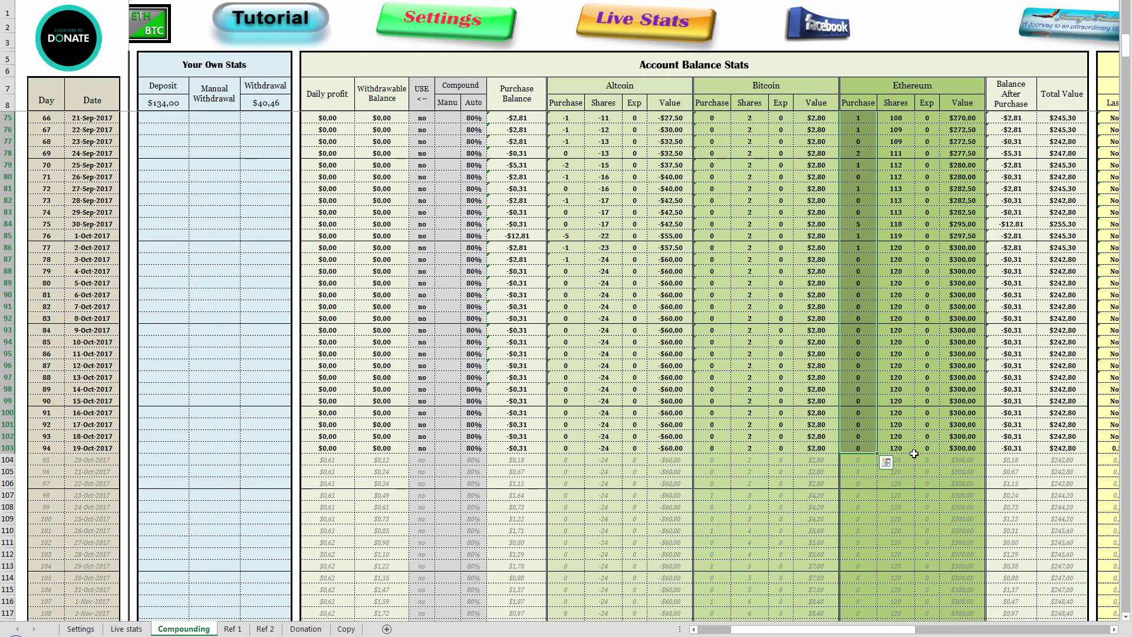
{"action": "scroll", "coordinate": [879, 419], "scroll_direction": "up", "scroll_amount": 16}
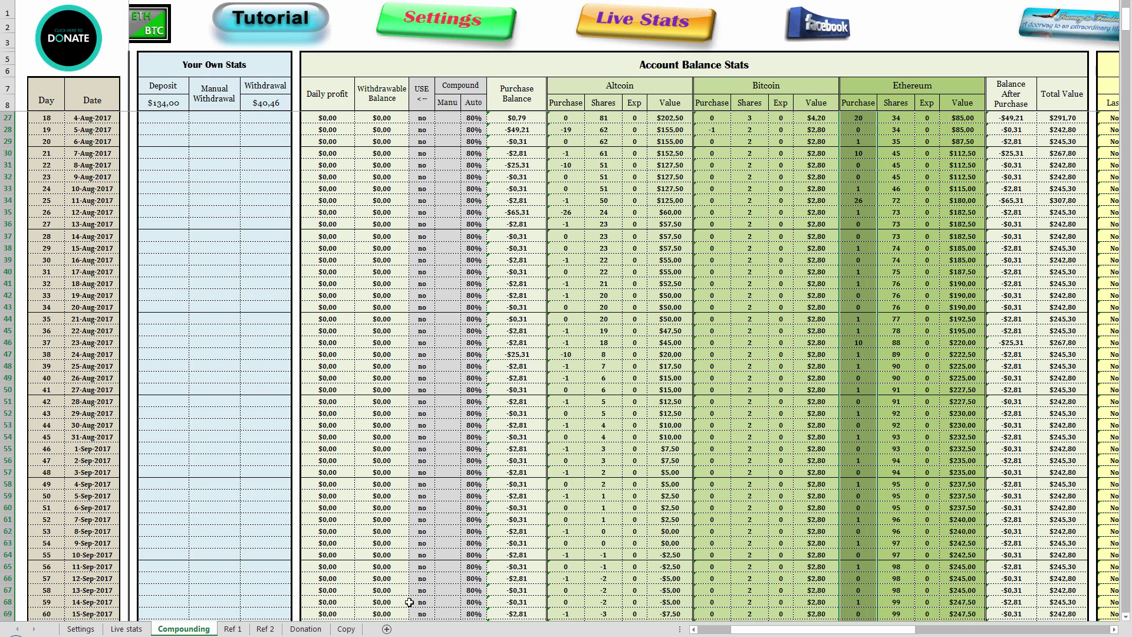
Step: Switch to the Power House Mining site, open the BTC contracts page and copy the row of the BTC position details table
{"action": "left_click", "coordinate": [353, 635]}
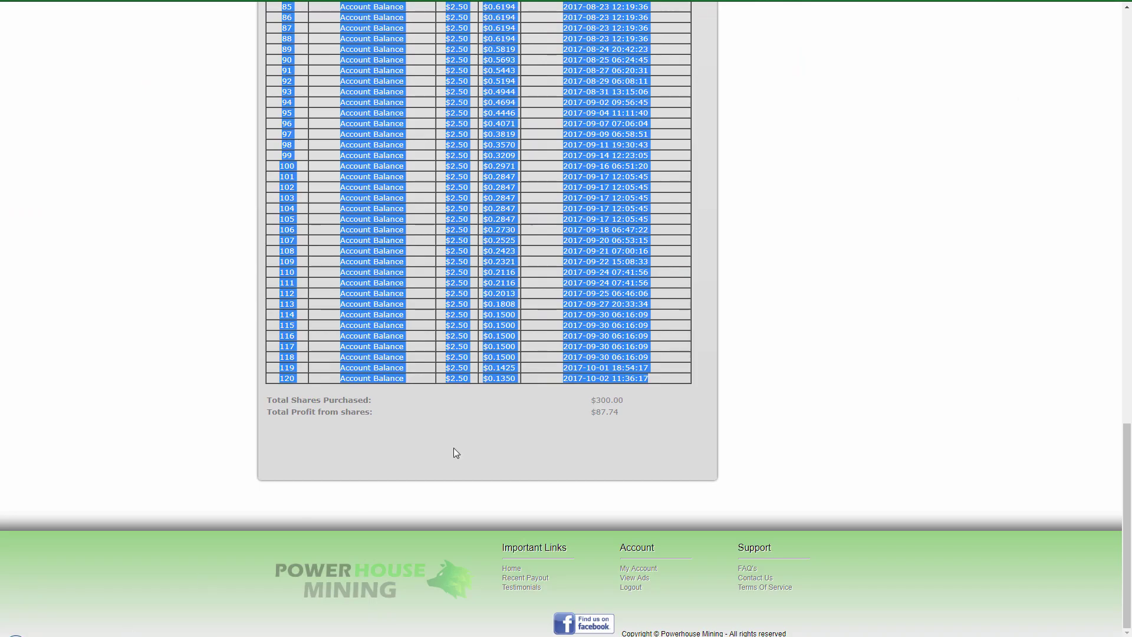
{"action": "scroll", "coordinate": [358, 494], "scroll_direction": "up", "scroll_amount": 20}
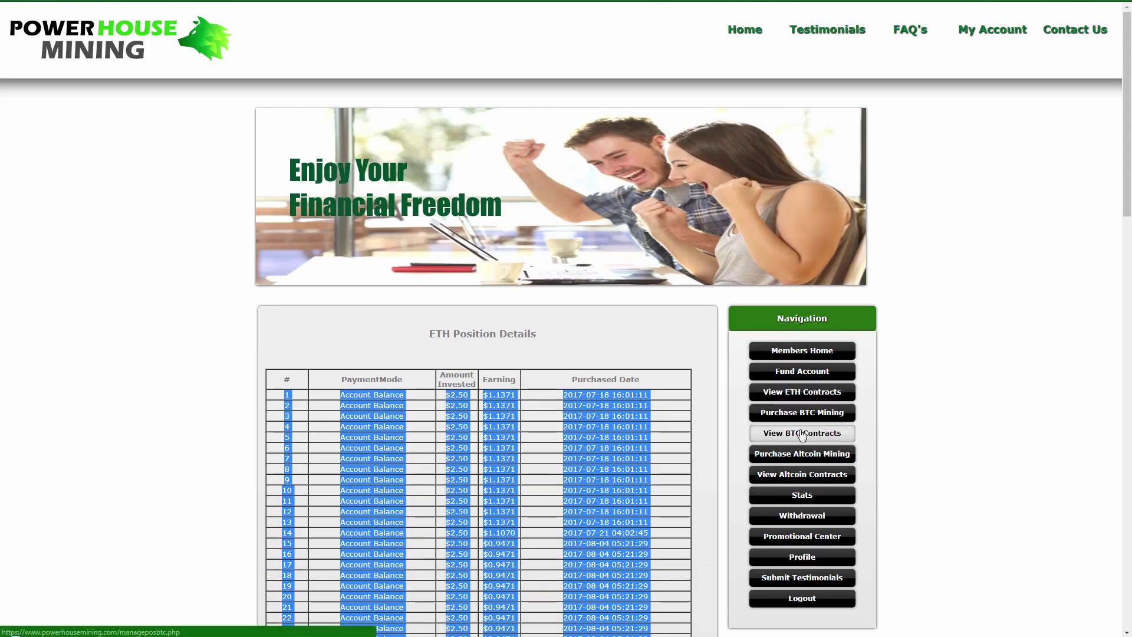
{"action": "left_click", "coordinate": [800, 434]}
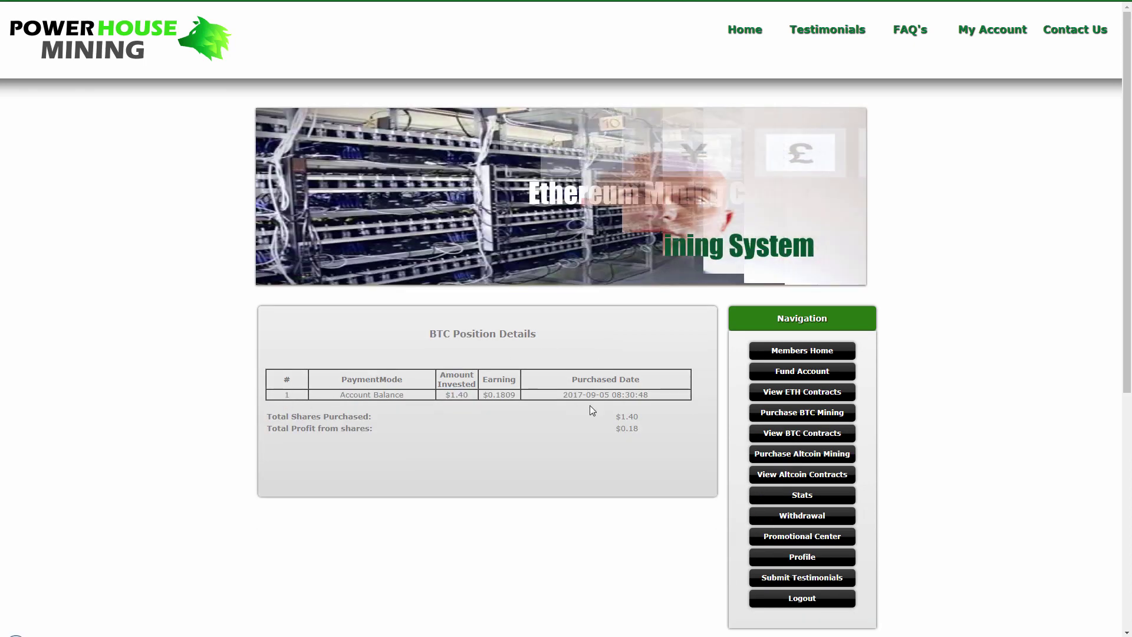
{"action": "left_click_drag", "start_coordinate": [627, 395], "coordinate": [281, 401]}
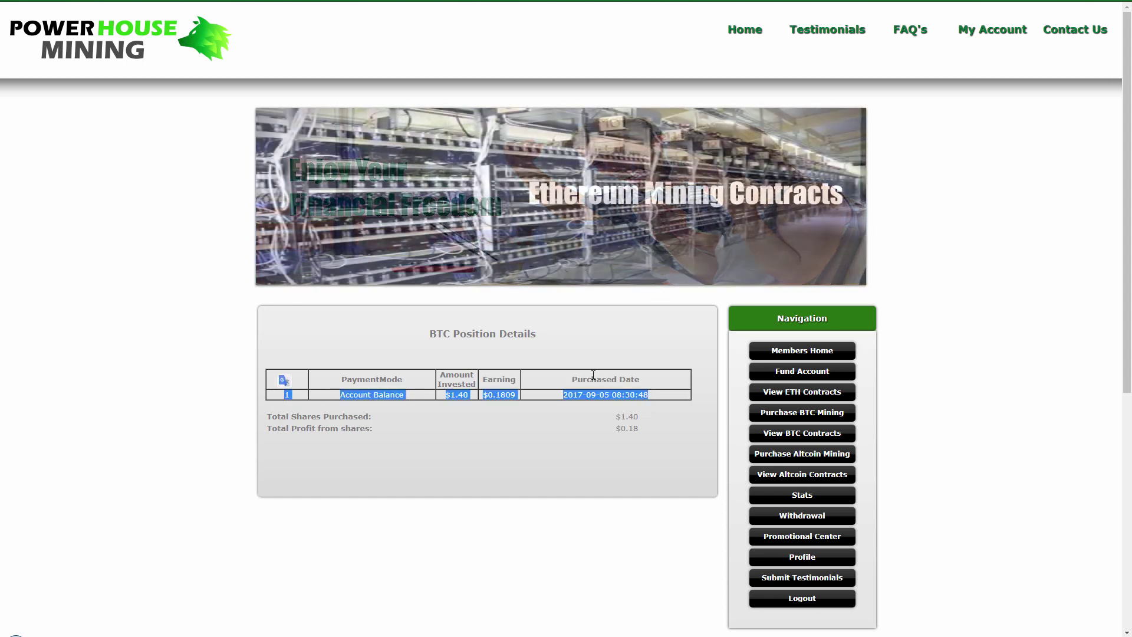
Step: Switch to the calculator workbook and reset the position data in the Copy sheet
{"action": "key", "text": "alt+Tab"}
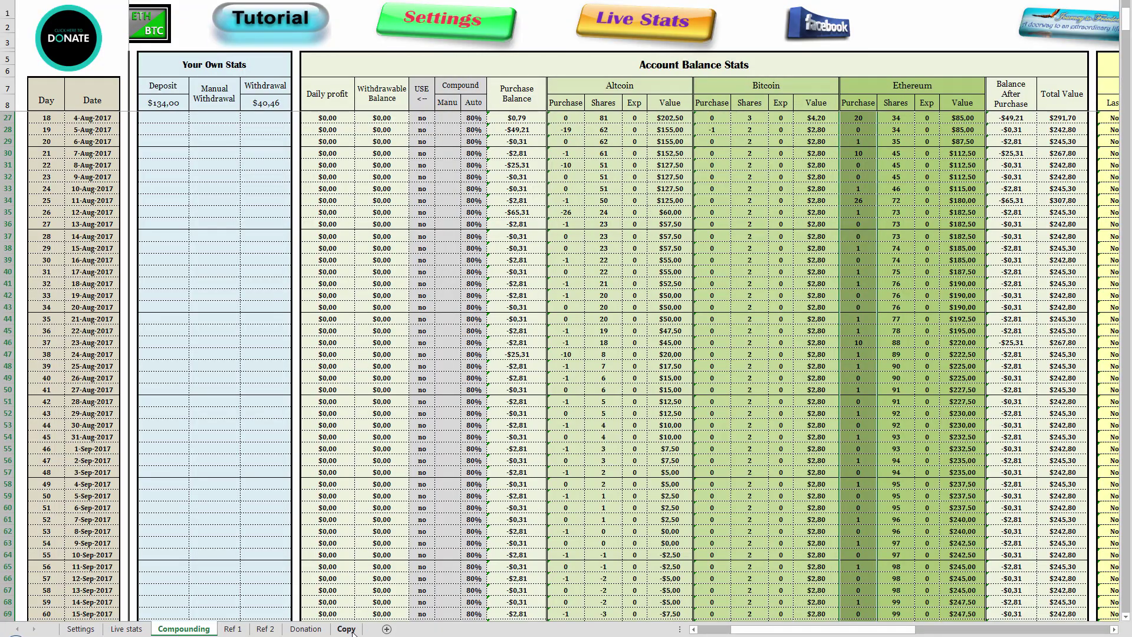
{"action": "left_click", "coordinate": [347, 629]}
{"action": "scroll", "coordinate": [354, 448], "scroll_direction": "up", "scroll_amount": 15}
{"action": "scroll", "coordinate": [445, 329], "scroll_direction": "up", "scroll_amount": 15}
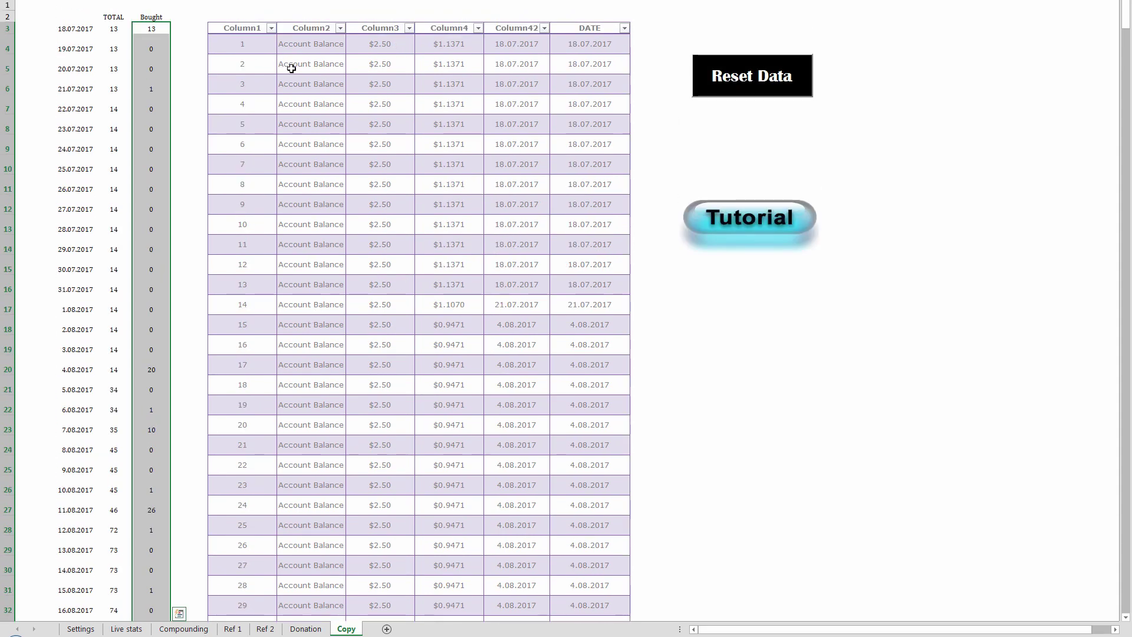
{"action": "left_click", "coordinate": [746, 78]}
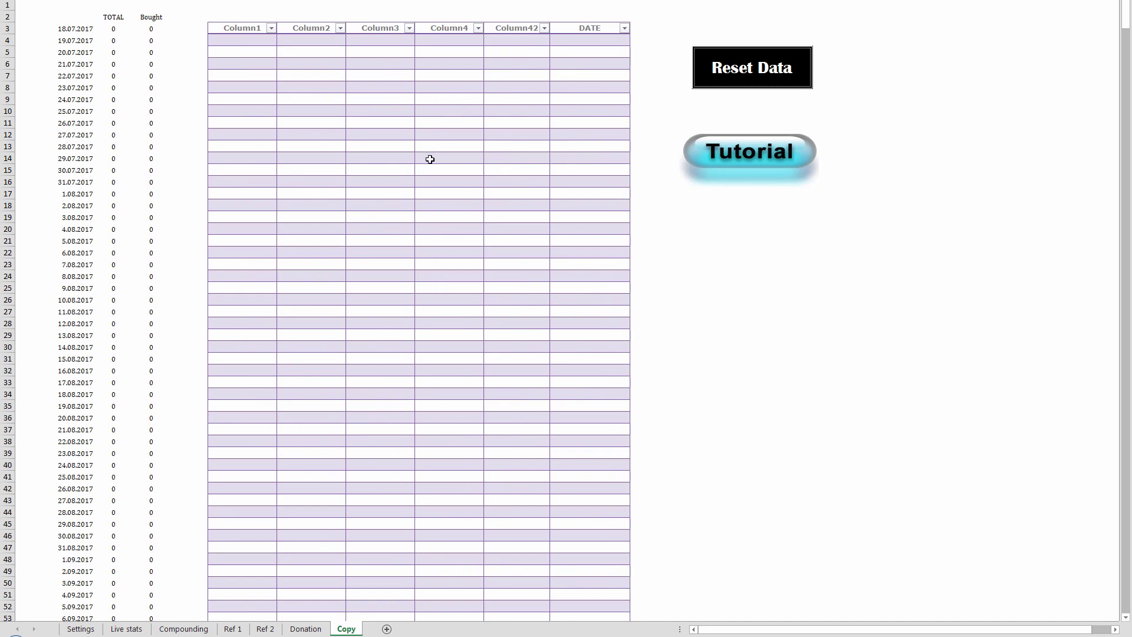
Step: Paste the BTC position into the Copy sheet from the first Column1 cell, matching destination formatting
{"action": "right_click", "coordinate": [243, 38]}
{"action": "left_click", "coordinate": [286, 92]}
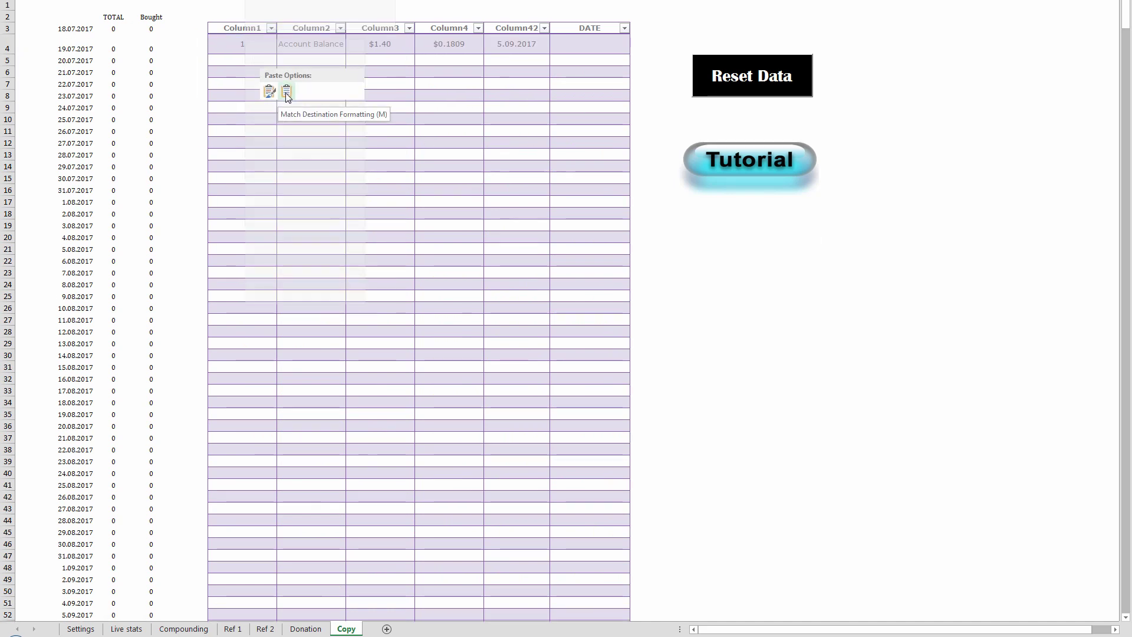
{"action": "left_click", "coordinate": [286, 92]}
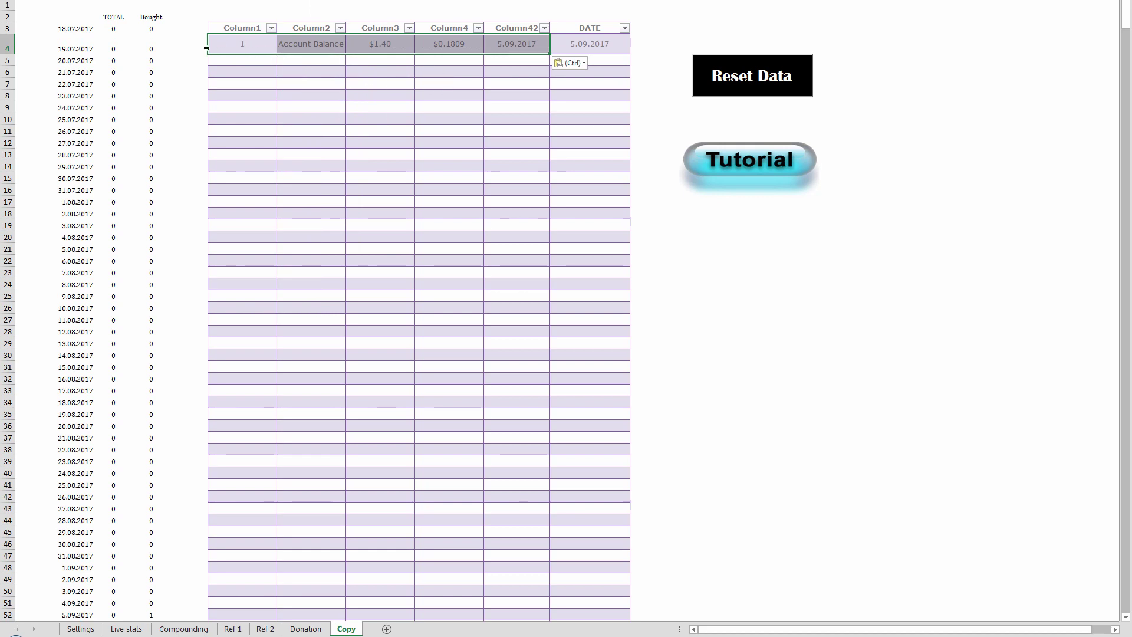
{"action": "type", "text": "1"}
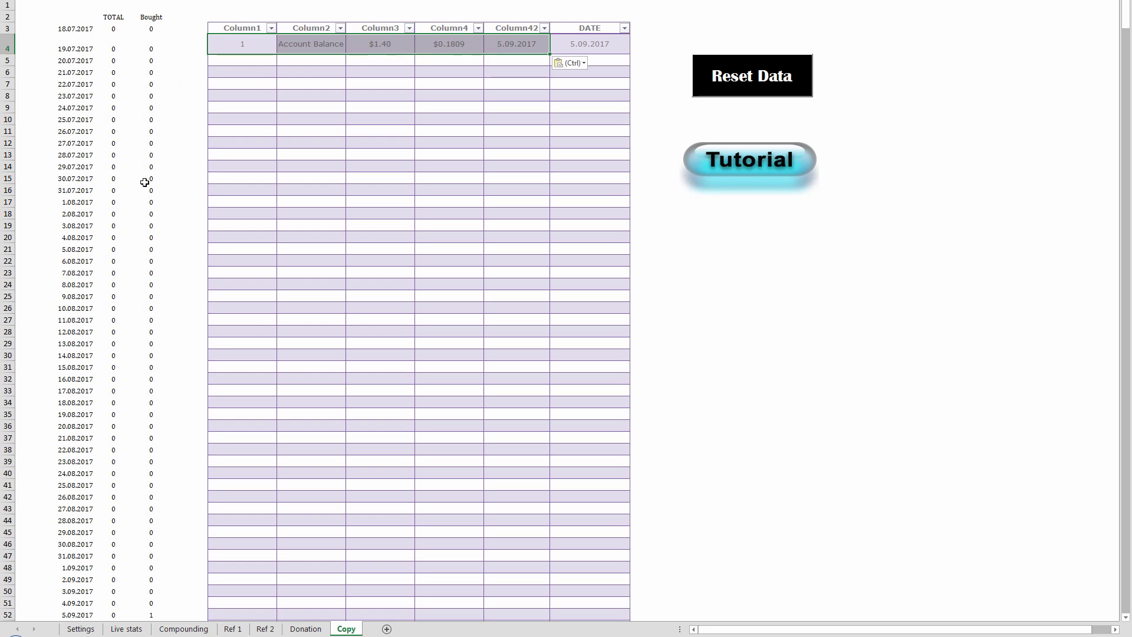
Step: Review the dates and the TOTAL and Bought columns on the Copy sheet around the BTC purchase date
{"action": "scroll", "coordinate": [169, 278], "scroll_direction": "down", "scroll_amount": 4}
{"action": "scroll", "coordinate": [183, 283], "scroll_direction": "up", "scroll_amount": 4}
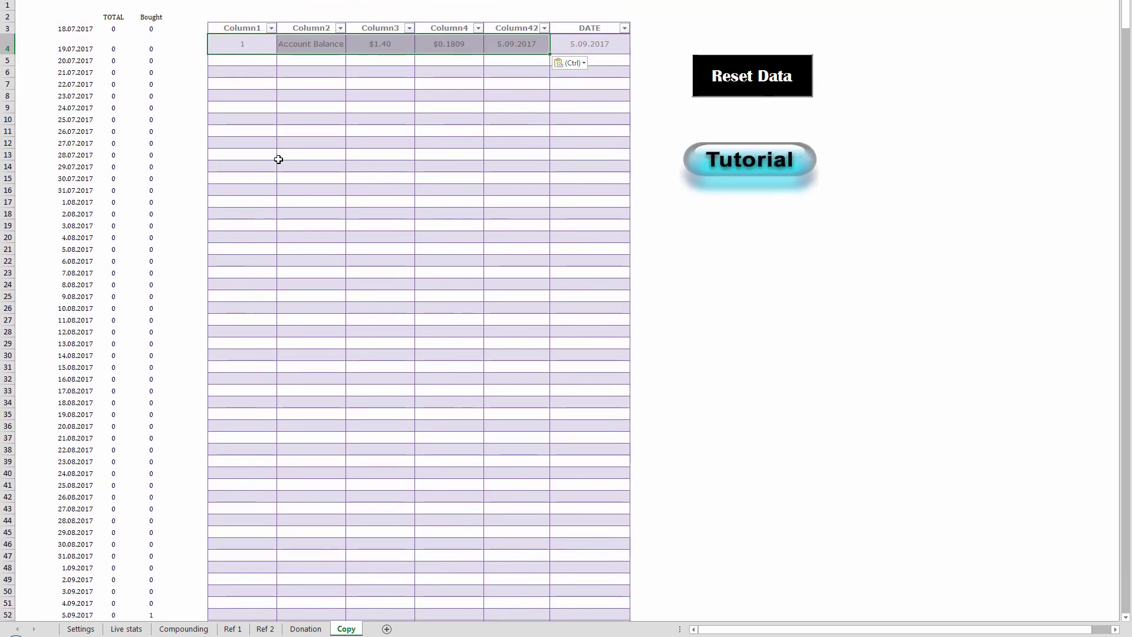
{"action": "scroll", "coordinate": [133, 415], "scroll_direction": "down", "scroll_amount": 3}
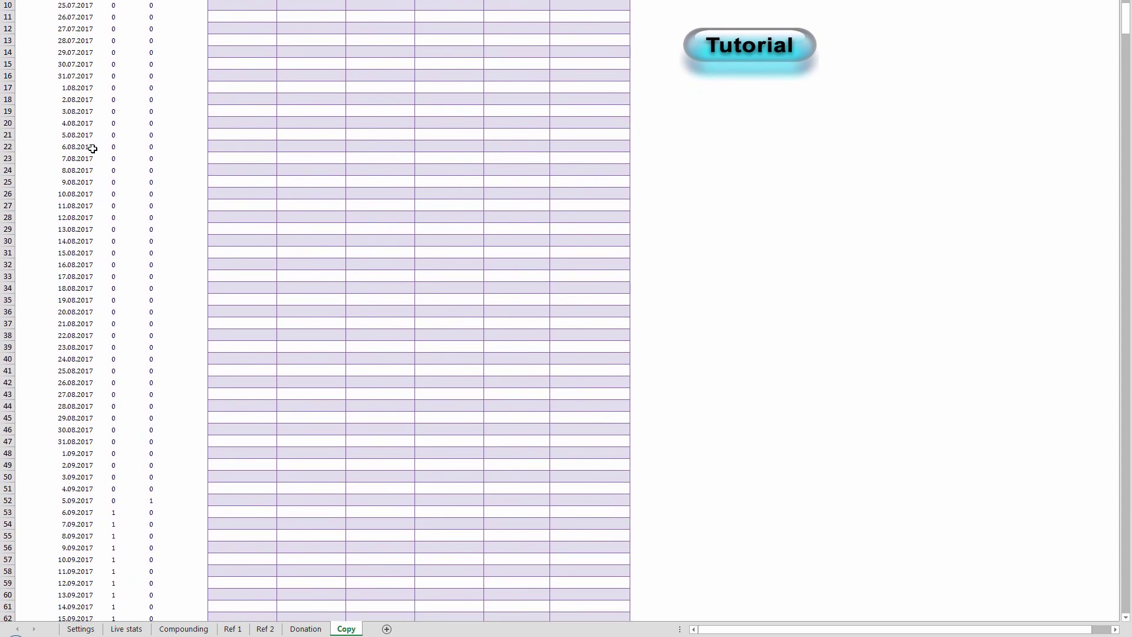
{"action": "scroll", "coordinate": [90, 469], "scroll_direction": "down", "scroll_amount": 3}
{"action": "scroll", "coordinate": [92, 385], "scroll_direction": "up", "scroll_amount": 1}
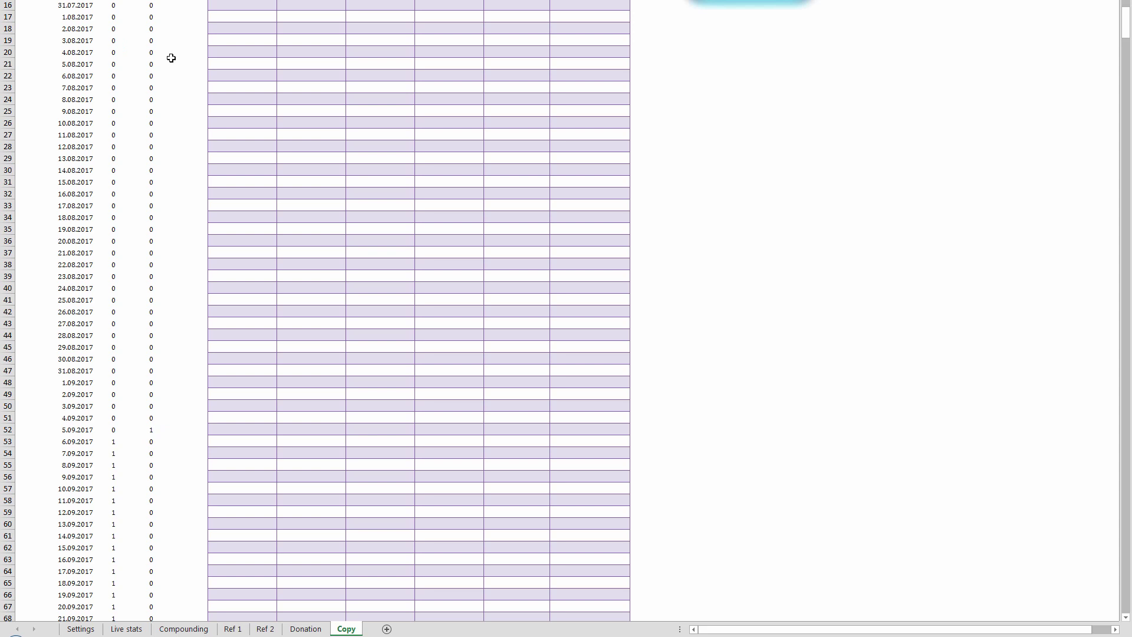
{"action": "scroll", "coordinate": [175, 56], "scroll_direction": "up", "scroll_amount": 5}
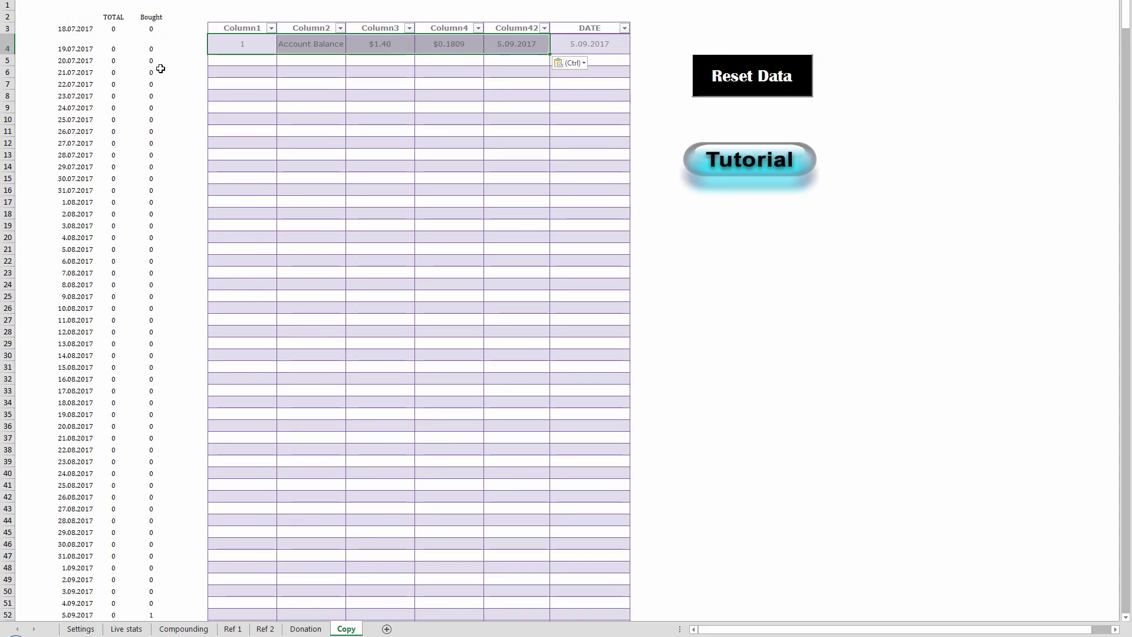
{"action": "scroll", "coordinate": [126, 508], "scroll_direction": "down", "scroll_amount": 5}
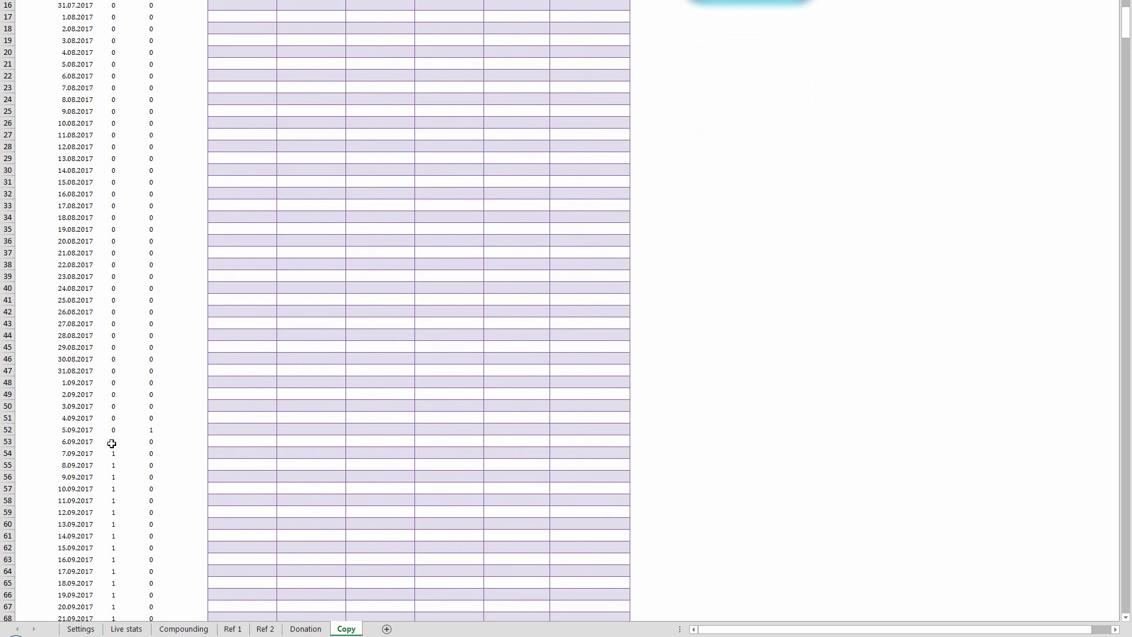
Step: Copy the BTC TOTAL numbers on the Copy sheet from the 18.07.2017 row down to 19.10.2017
{"action": "scroll", "coordinate": [112, 443], "scroll_direction": "up", "scroll_amount": 5}
{"action": "left_click", "coordinate": [114, 47]}
{"action": "left_click_drag", "start_coordinate": [114, 70], "coordinate": [112, 310]}
{"action": "left_click_drag", "start_coordinate": [112, 28], "coordinate": [118, 352]}
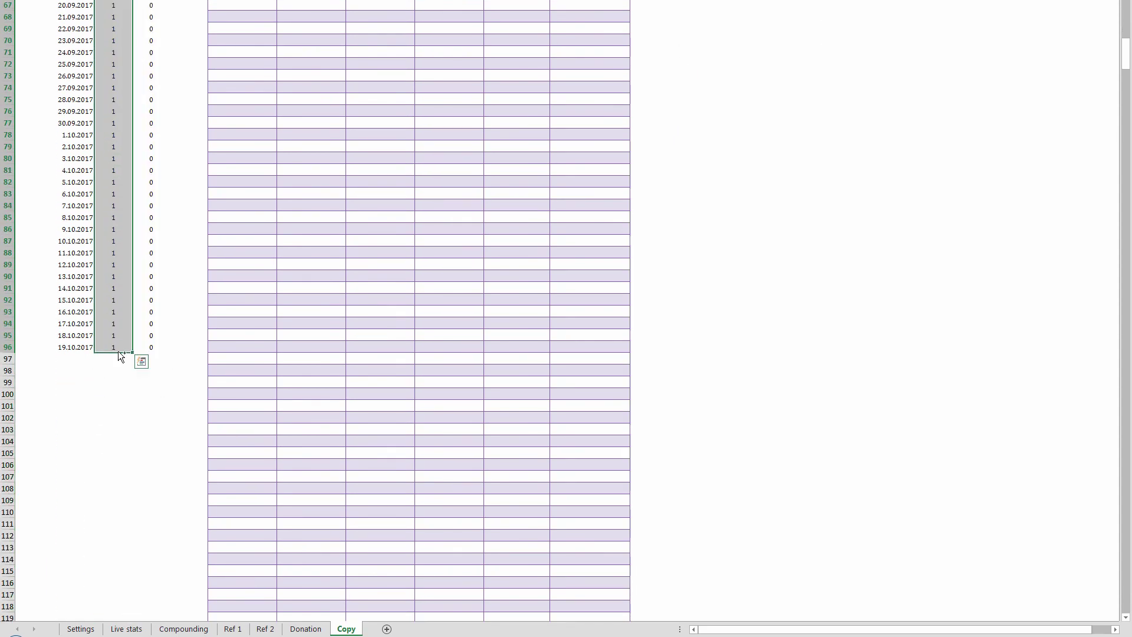
Step: Paste the BTC totals as values into the Bitcoin Contracts column of the Live stats sheet from the 18.07.2017 row
{"action": "left_click", "coordinate": [126, 628]}
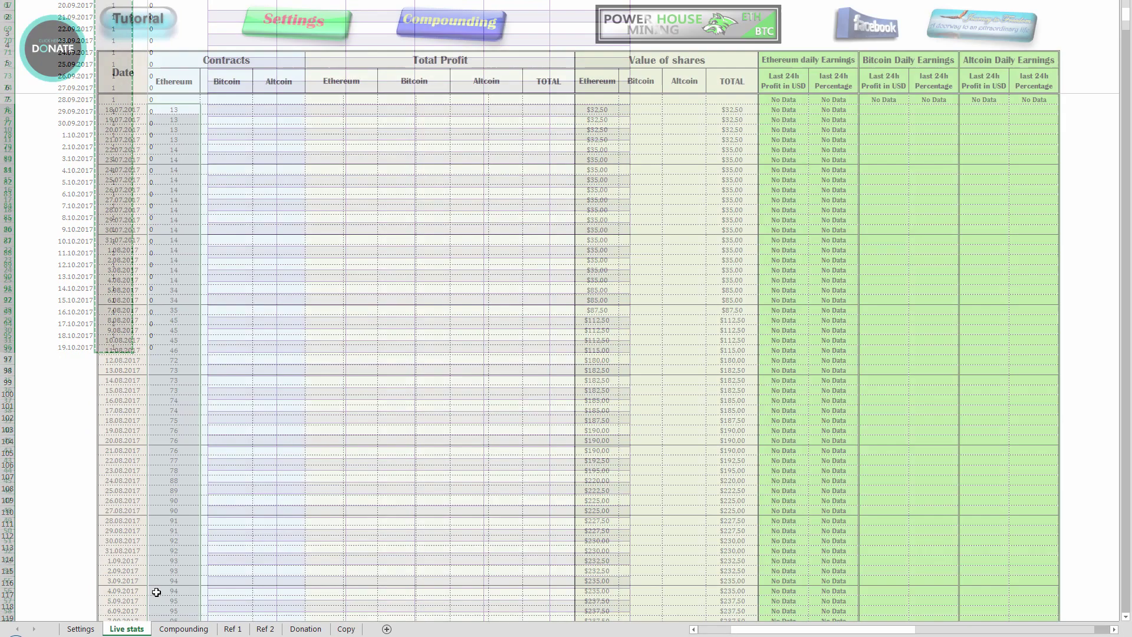
{"action": "left_click", "coordinate": [223, 106]}
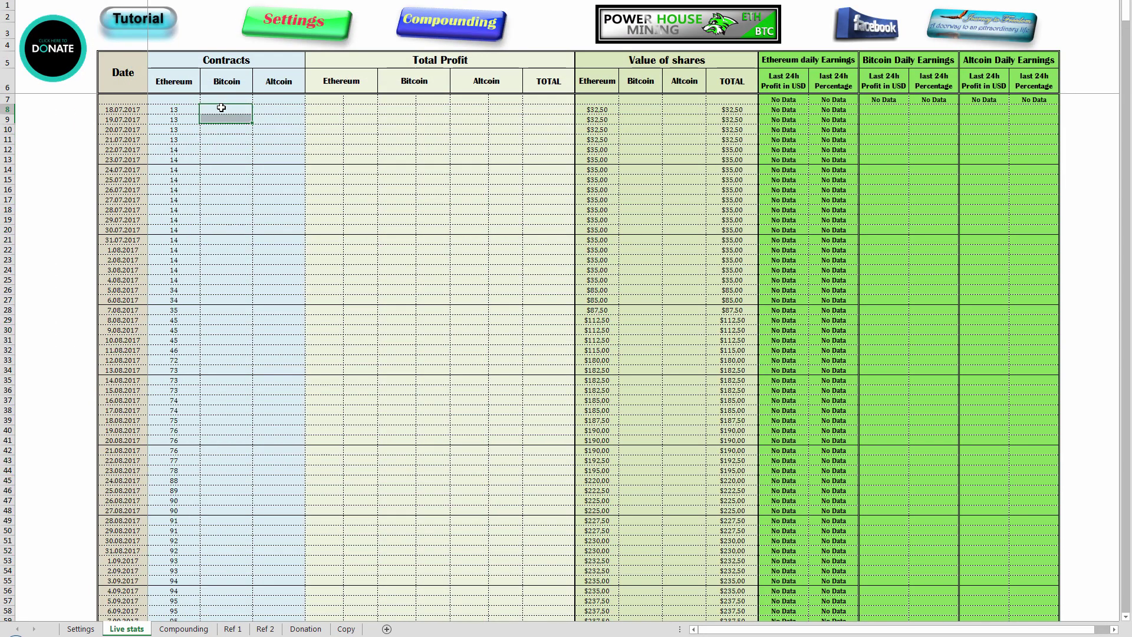
{"action": "right_click", "coordinate": [223, 105]}
{"action": "left_click", "coordinate": [263, 160]}
{"action": "scroll", "coordinate": [227, 152], "scroll_direction": "down", "scroll_amount": 1}
{"action": "scroll", "coordinate": [226, 152], "scroll_direction": "down", "scroll_amount": 7}
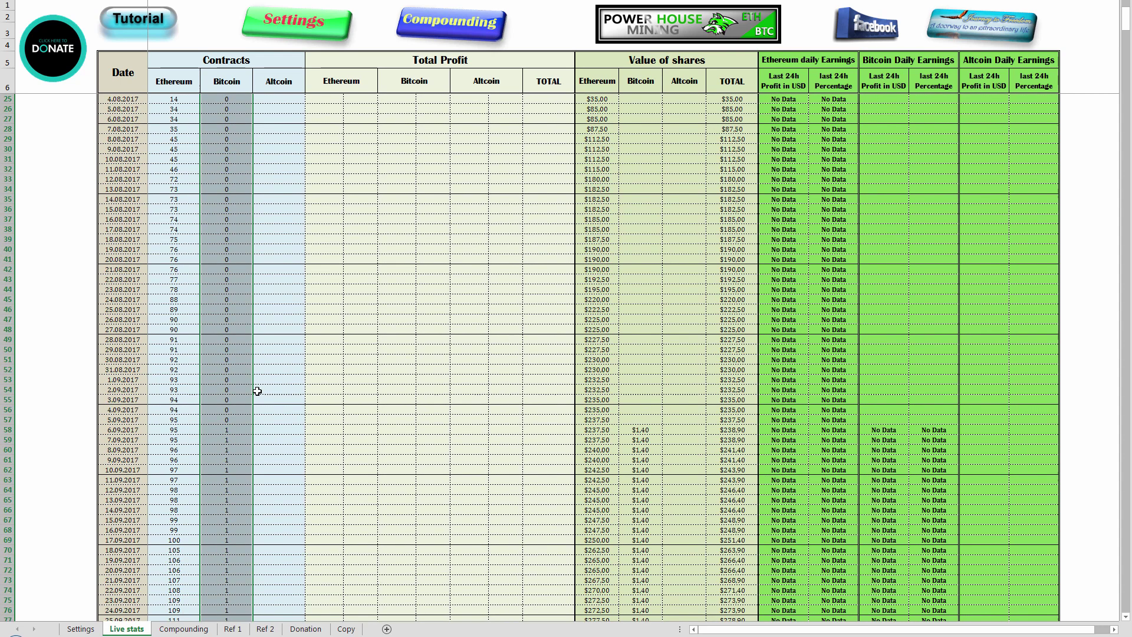
Step: Clear the zero entries in the Bitcoin Contracts column from 18.07.2017 to 5.09.2017 and check the remaining rows
{"action": "left_click_drag", "start_coordinate": [232, 387], "coordinate": [219, 118]}
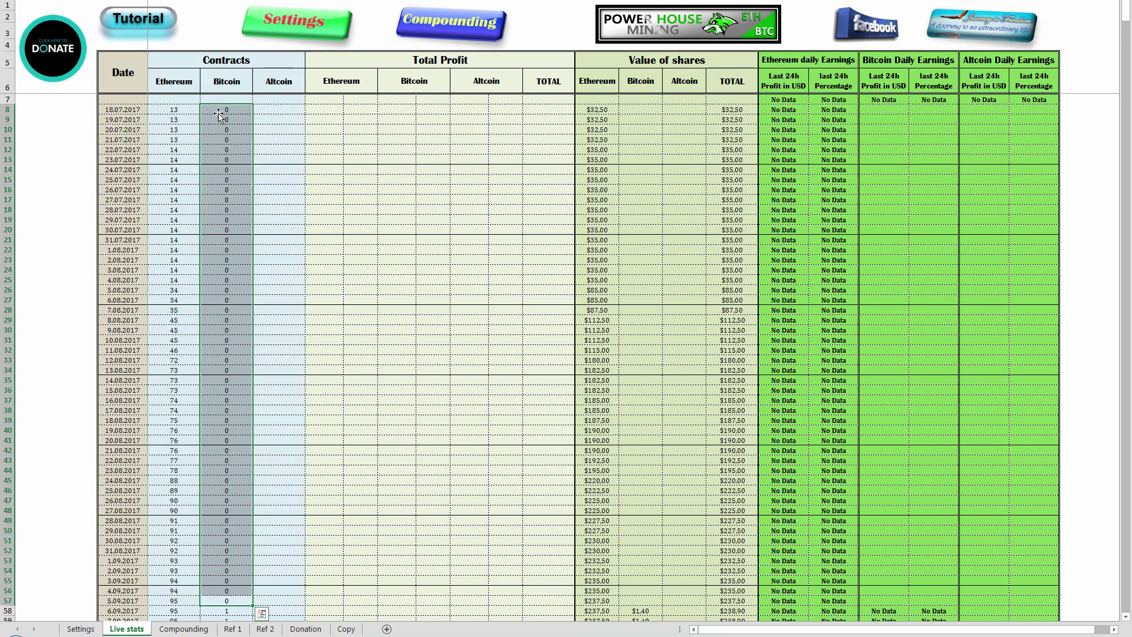
{"action": "key", "text": "Delete"}
{"action": "left_click", "coordinate": [222, 418]}
{"action": "scroll", "coordinate": [233, 443], "scroll_direction": "down", "scroll_amount": 9}
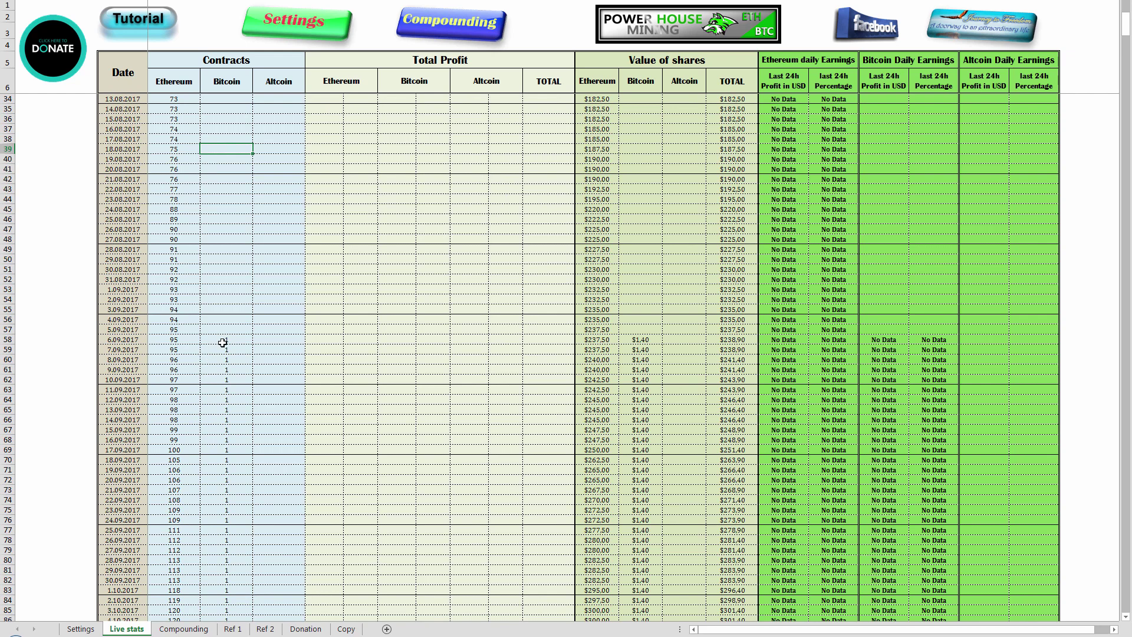
{"action": "scroll", "coordinate": [222, 343], "scroll_direction": "down", "scroll_amount": 6}
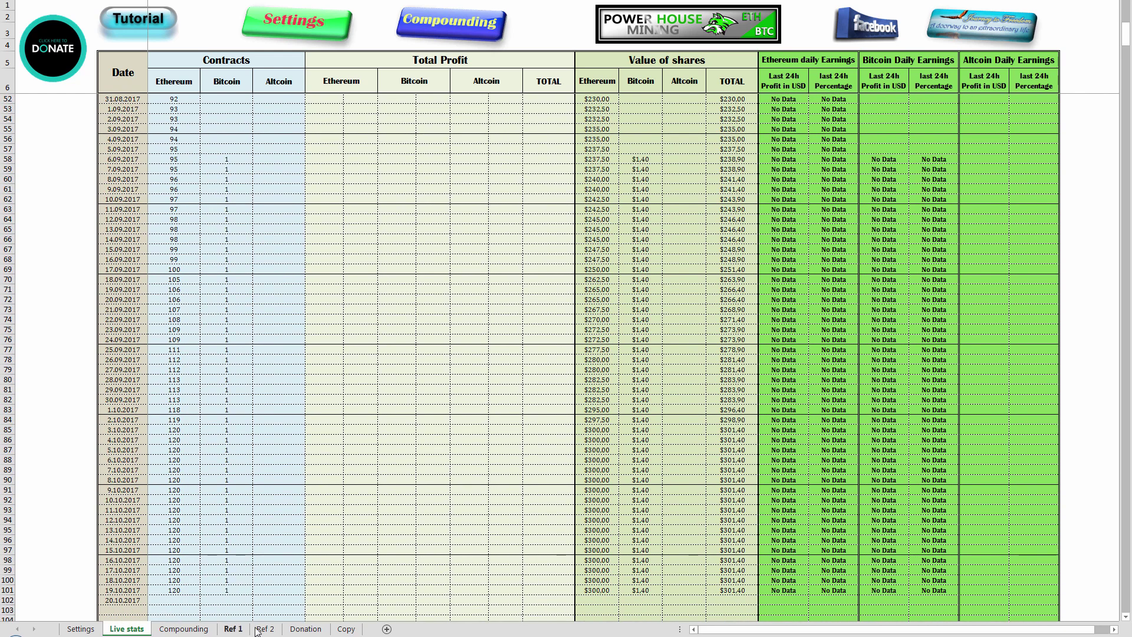
Step: Copy the BTC Bought numbers on the Copy sheet from the 18.07.2017 row down to 19.10.2017
{"action": "left_click", "coordinate": [346, 629]}
{"action": "scroll", "coordinate": [165, 303], "scroll_direction": "up", "scroll_amount": 9}
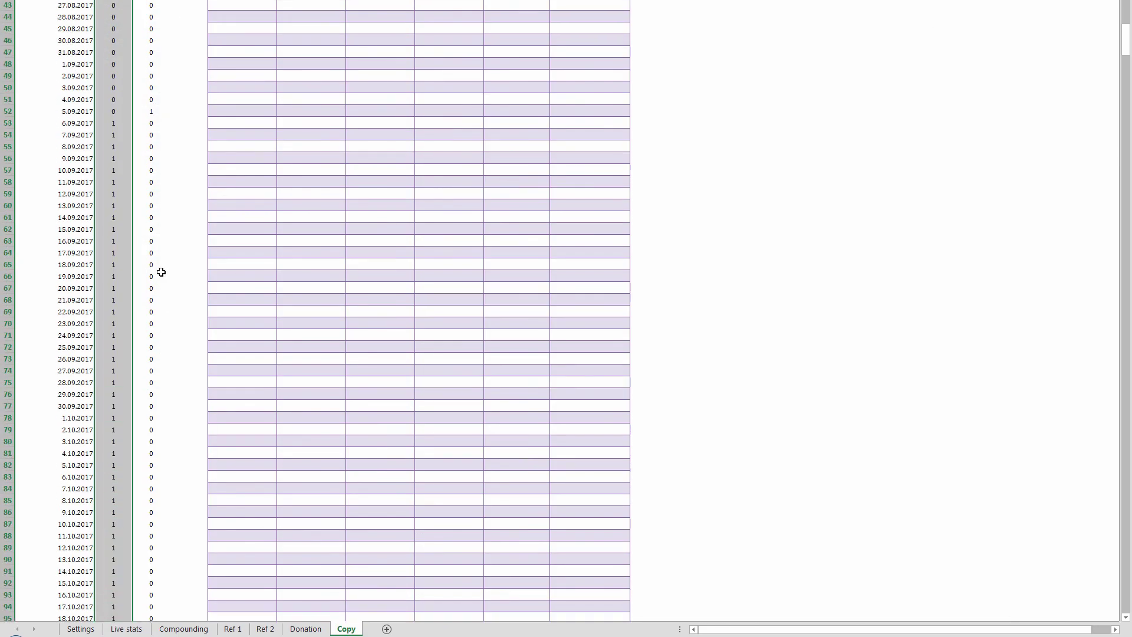
{"action": "scroll", "coordinate": [160, 294], "scroll_direction": "up", "scroll_amount": 14}
{"action": "left_click_drag", "start_coordinate": [152, 27], "coordinate": [154, 443]}
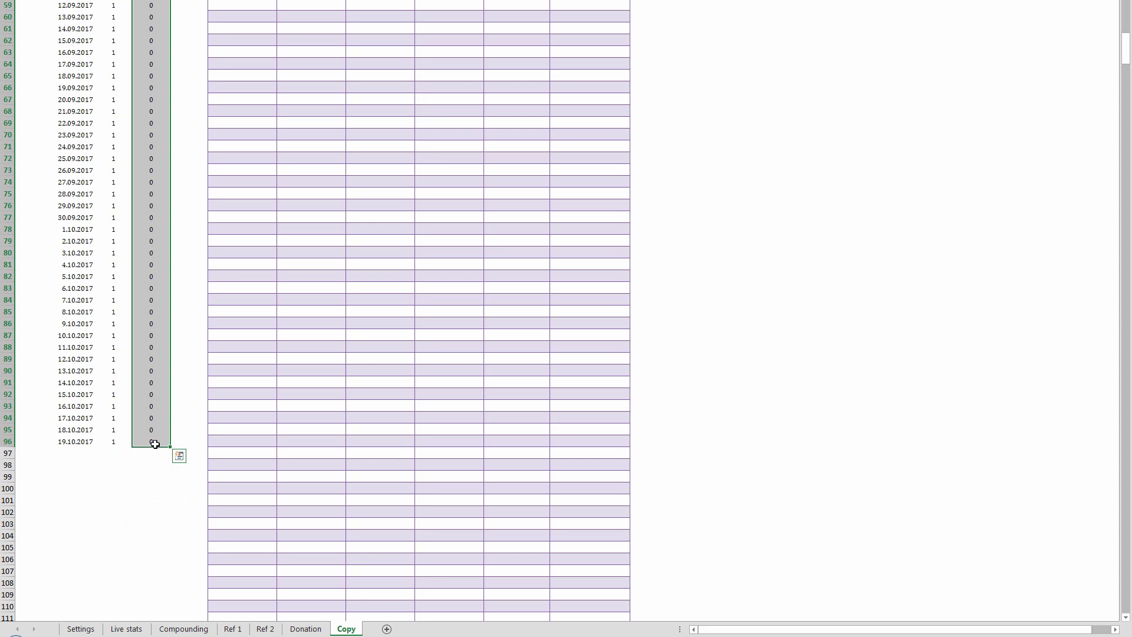
{"action": "key", "text": "ctrl+c"}
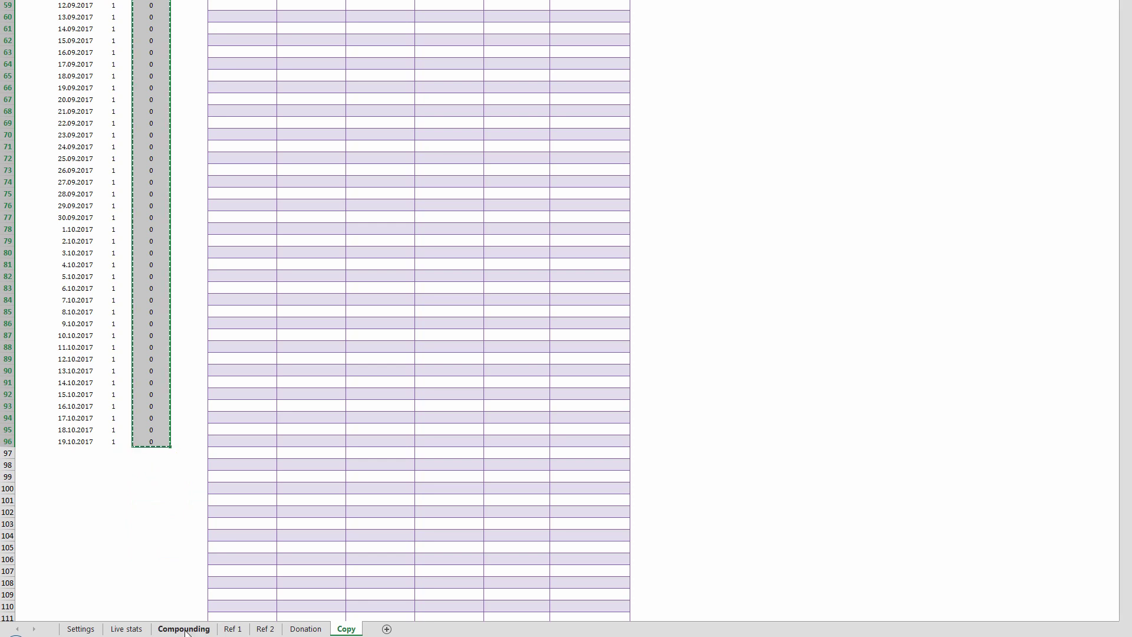
Step: Paste the Bought numbers as values into the Bitcoin Purchase column of the Compounding sheet from the 18-Jul-2017 row
{"action": "left_click", "coordinate": [183, 628]}
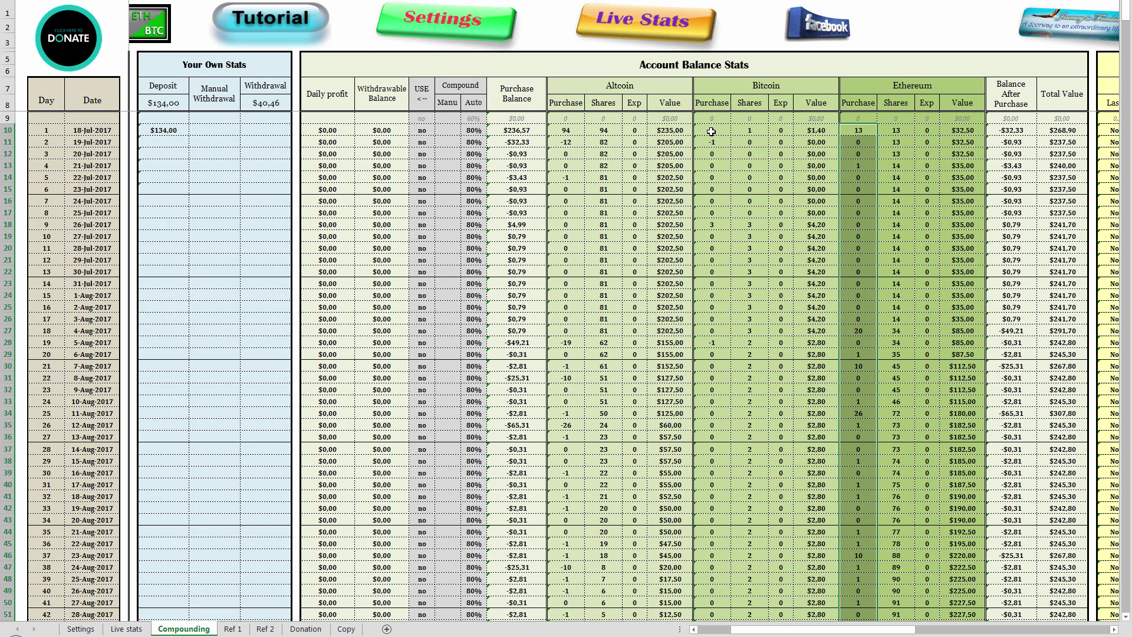
{"action": "left_click", "coordinate": [711, 130]}
{"action": "right_click", "coordinate": [712, 130]}
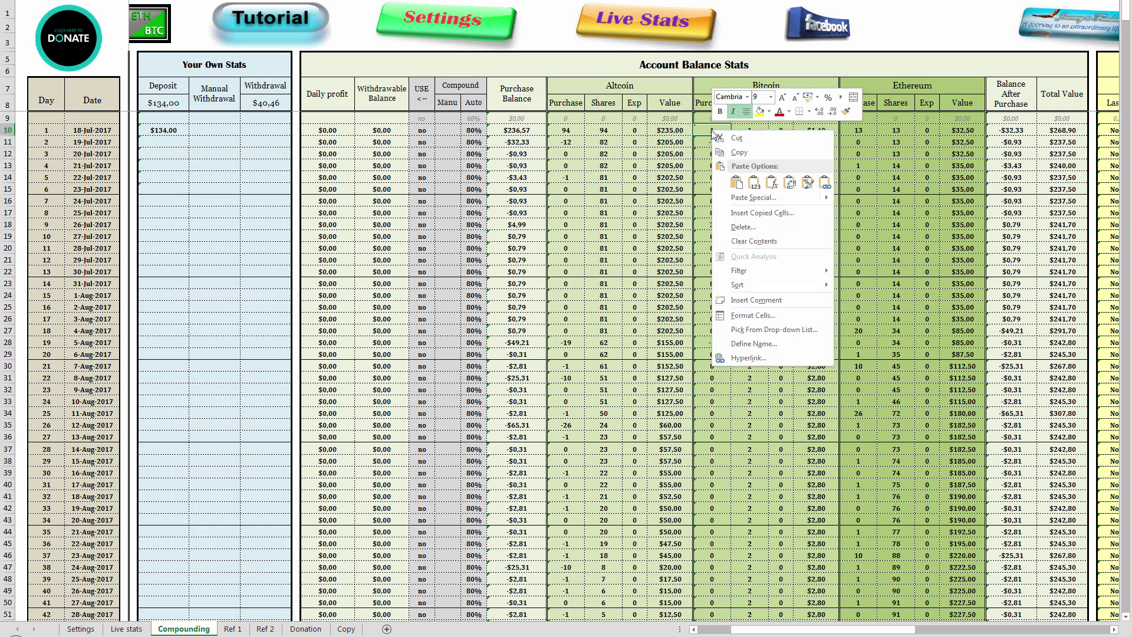
{"action": "left_click", "coordinate": [757, 184]}
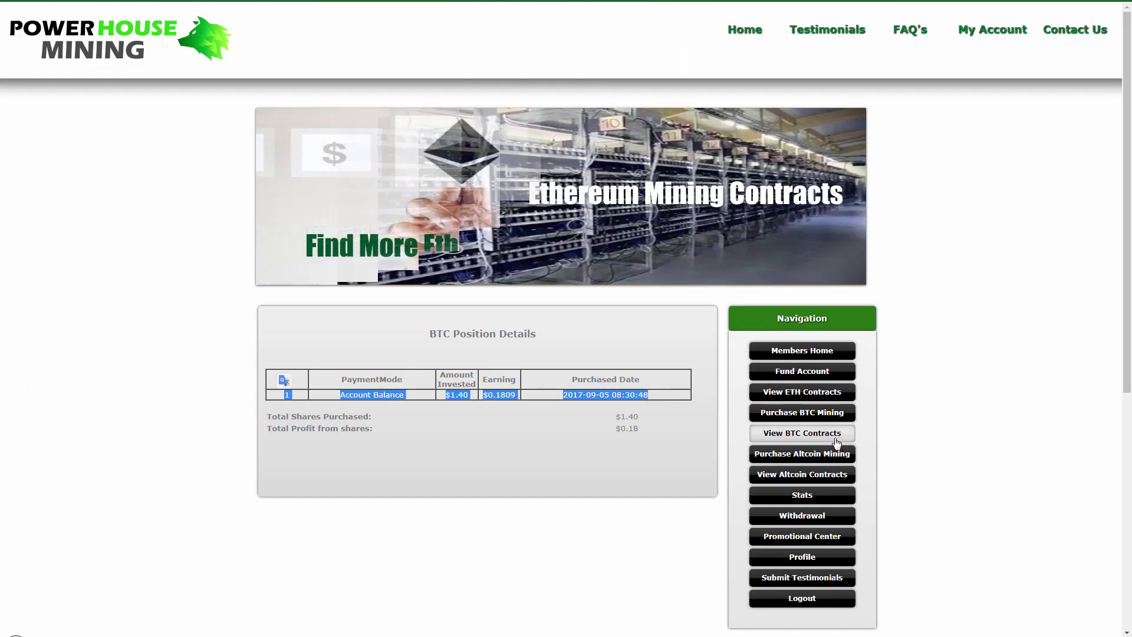
Step: Switch to the Power House Mining site, open the Altcoin contracts page and copy all rows of the position details table
{"action": "left_click", "coordinate": [790, 482]}
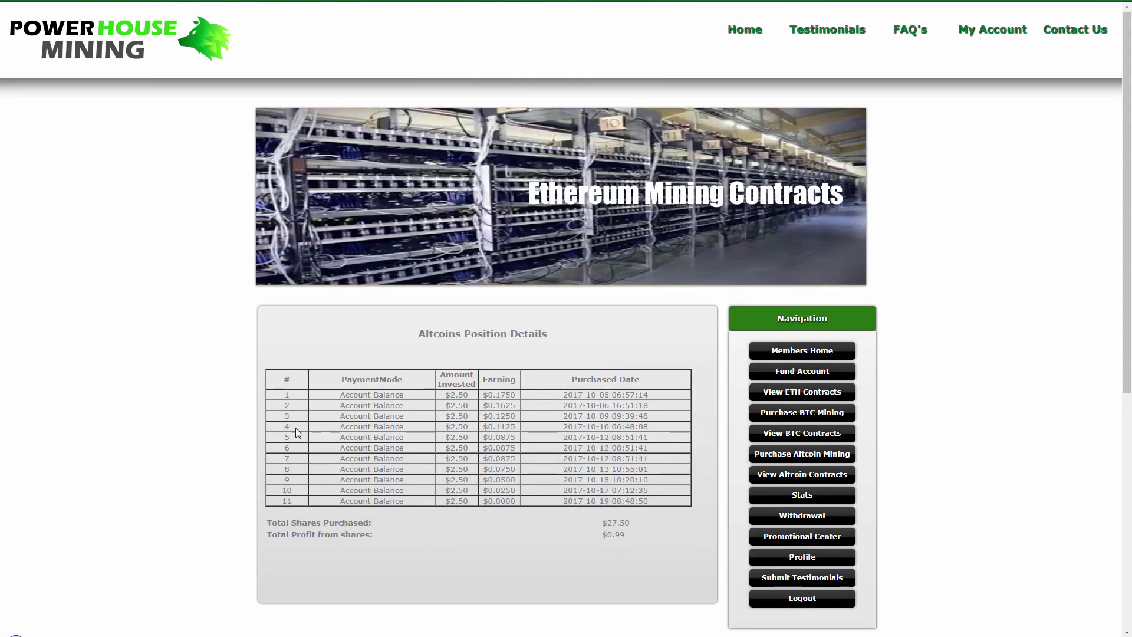
{"action": "left_click_drag", "start_coordinate": [282, 394], "coordinate": [661, 501]}
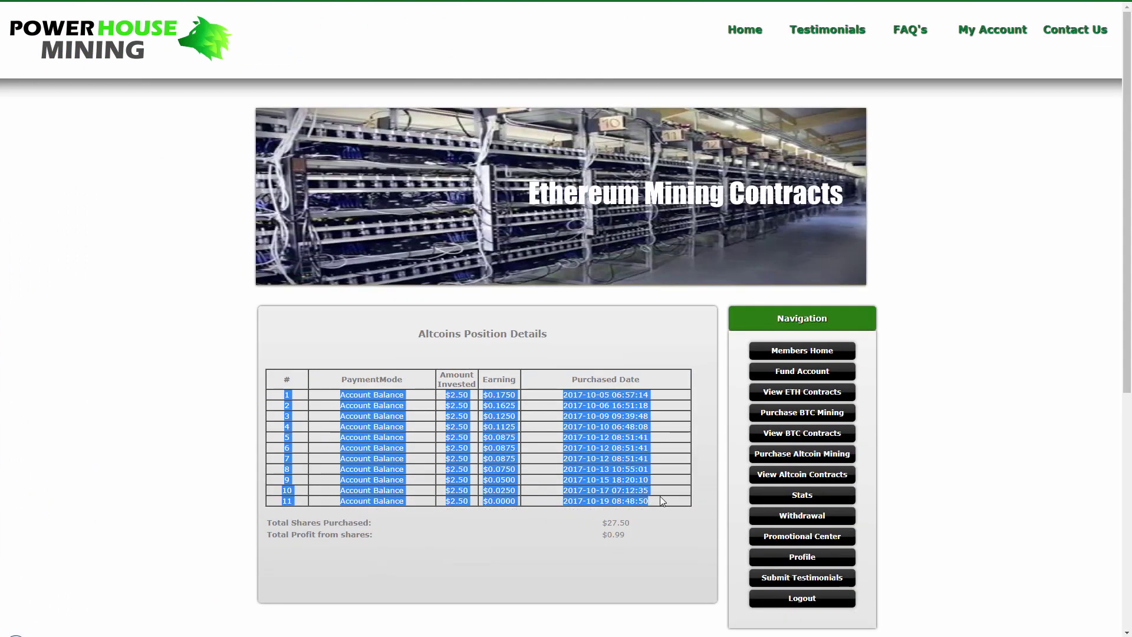
Step: Switch back to the calculator workbook and reset the BTC position data in the Copy sheet
{"action": "key", "text": "alt+Tab"}
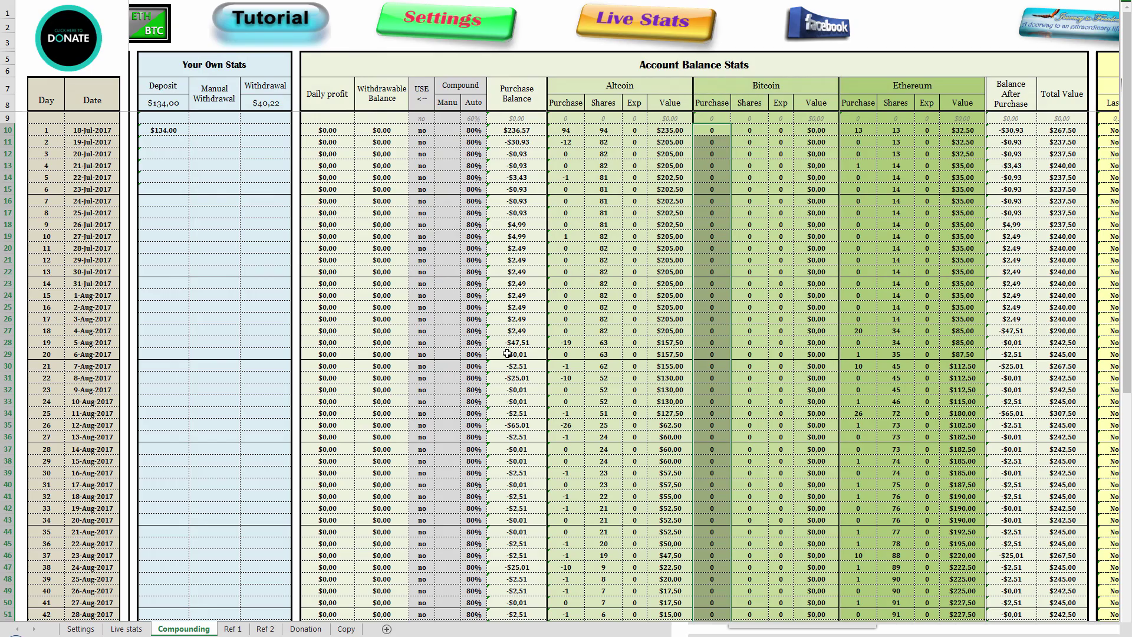
{"action": "left_click", "coordinate": [347, 629]}
{"action": "scroll", "coordinate": [258, 227], "scroll_direction": "up", "scroll_amount": 10}
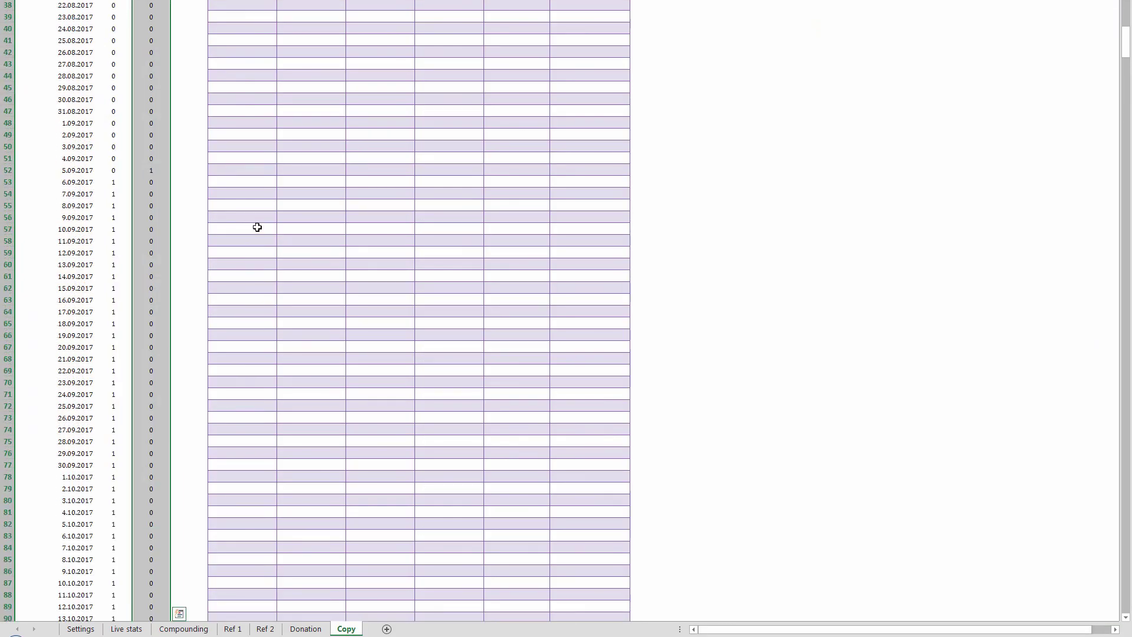
{"action": "scroll", "coordinate": [257, 227], "scroll_direction": "up", "scroll_amount": 3}
{"action": "left_click", "coordinate": [750, 86]}
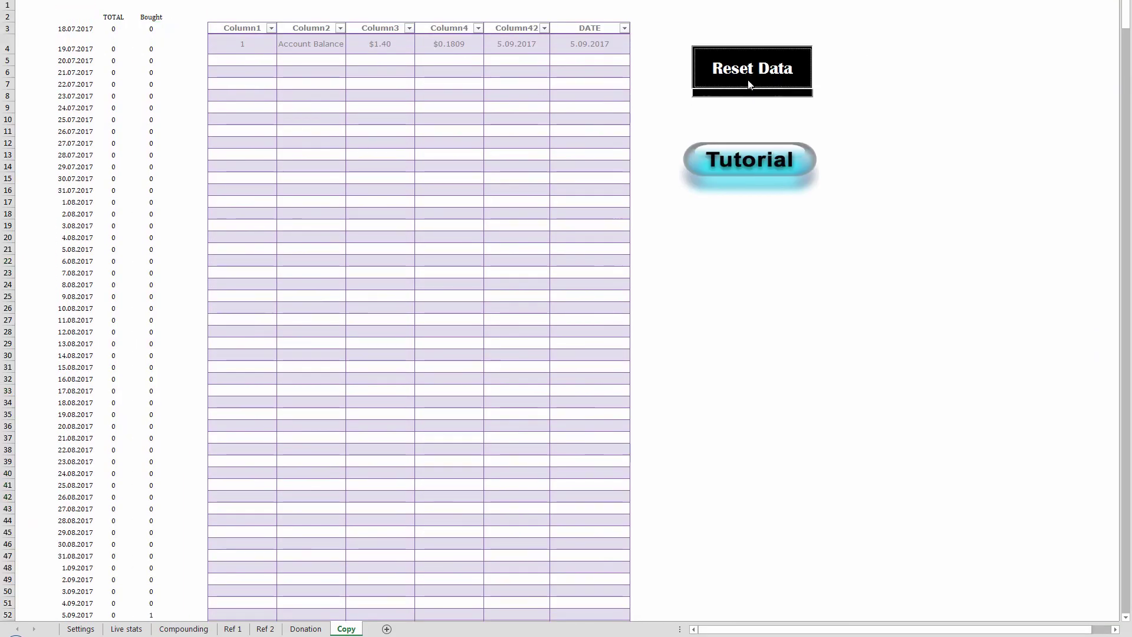
Step: Paste the altcoin positions into the Copy sheet from the first Column1 cell, matching destination formatting
{"action": "left_click", "coordinate": [254, 41]}
{"action": "right_click", "coordinate": [254, 43]}
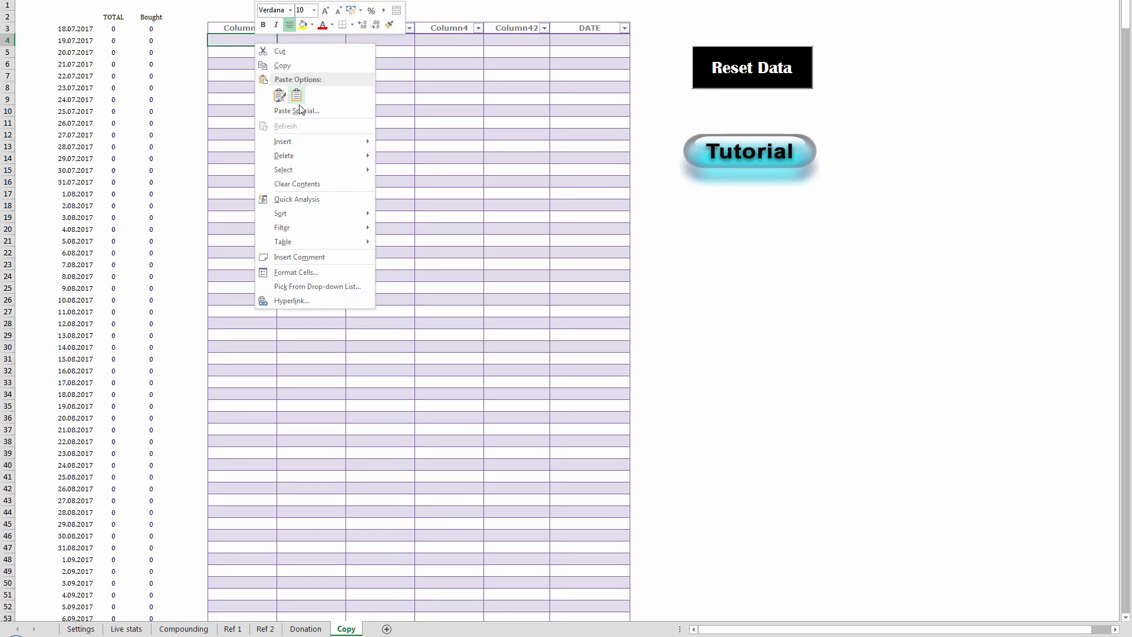
{"action": "left_click", "coordinate": [296, 96]}
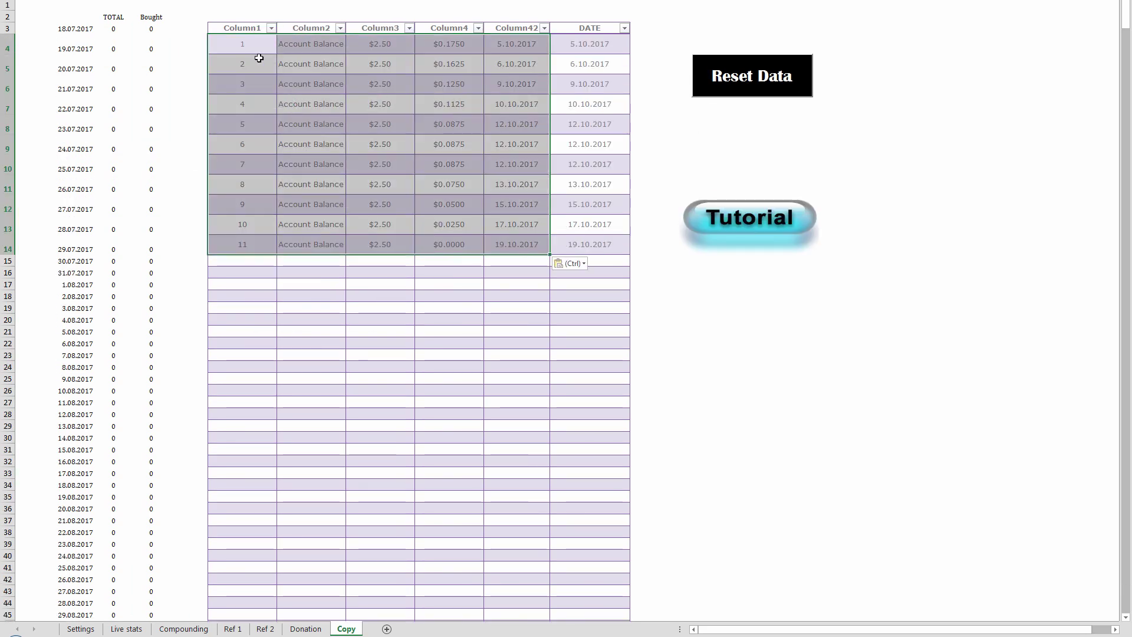
Step: Copy the altcoin TOTAL numbers and paste them as values into the Altcoin Contracts column of Live stats from the 18.07.2017 row
{"action": "left_click_drag", "start_coordinate": [114, 30], "coordinate": [119, 435]}
{"action": "key", "text": "ctrl+c"}
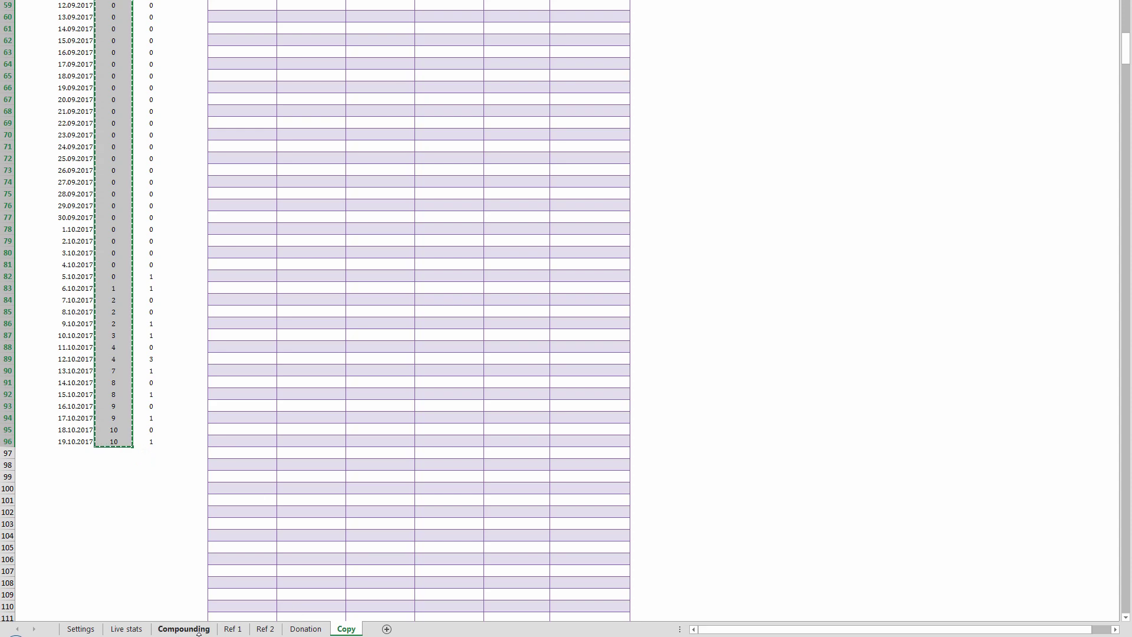
{"action": "left_click", "coordinate": [123, 629]}
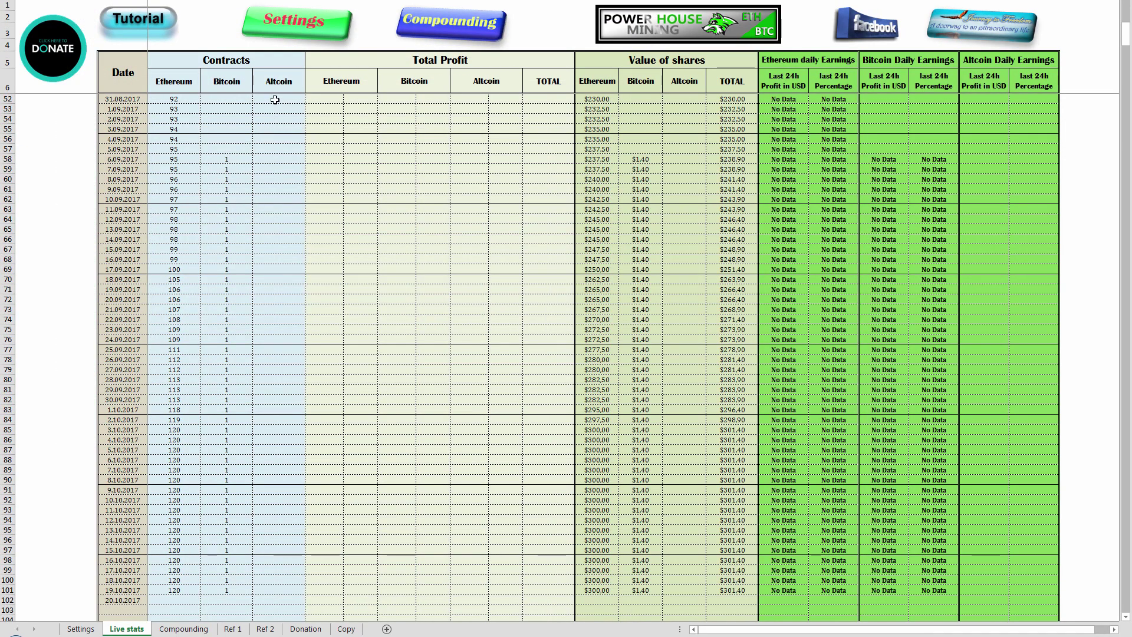
{"action": "scroll", "coordinate": [250, 225], "scroll_direction": "up", "scroll_amount": 6}
{"action": "scroll", "coordinate": [250, 226], "scroll_direction": "up", "scroll_amount": 9}
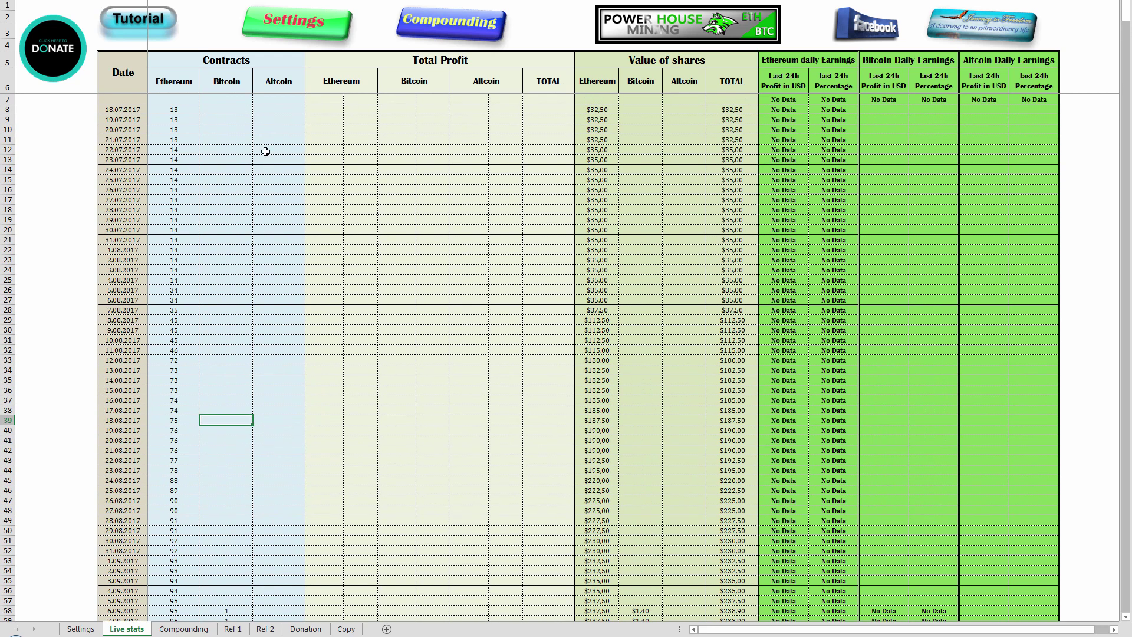
{"action": "left_click", "coordinate": [272, 110]}
{"action": "right_click", "coordinate": [273, 110]}
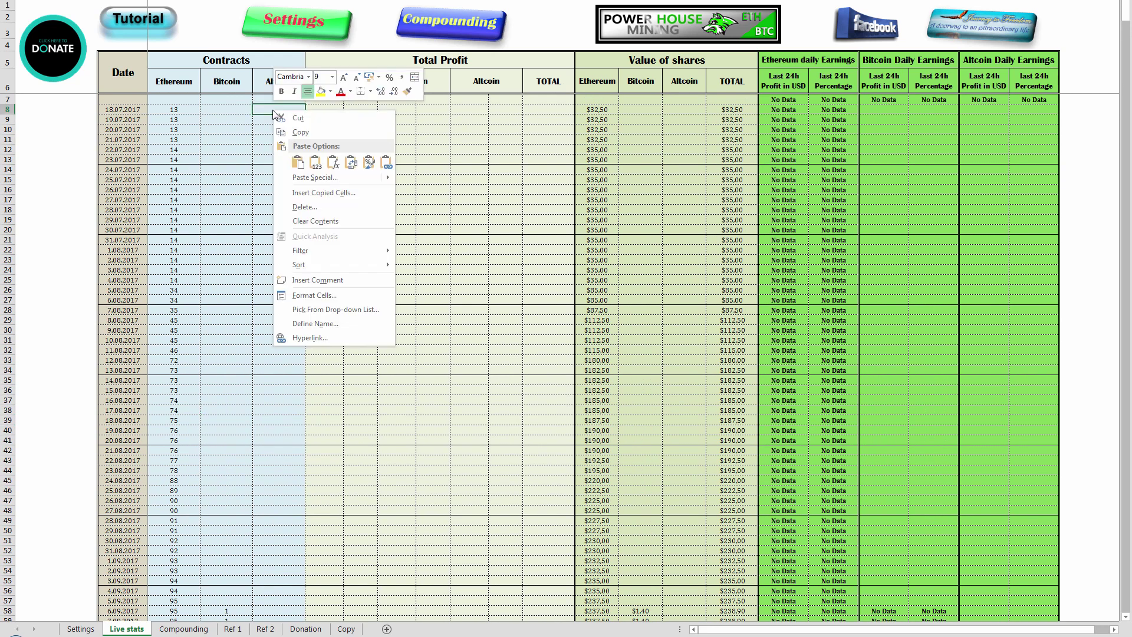
{"action": "left_click", "coordinate": [316, 165]}
{"action": "scroll", "coordinate": [311, 472], "scroll_direction": "down", "scroll_amount": 1}
{"action": "scroll", "coordinate": [320, 210], "scroll_direction": "up", "scroll_amount": 1}
{"action": "left_click_drag", "start_coordinate": [321, 210], "coordinate": [321, 200]}
Step: Clear the zero entries in the Altcoin Contracts column of Live stats from 18.07.2017 to 5.10.2017
{"action": "left_click_drag", "start_coordinate": [285, 110], "coordinate": [285, 518]}
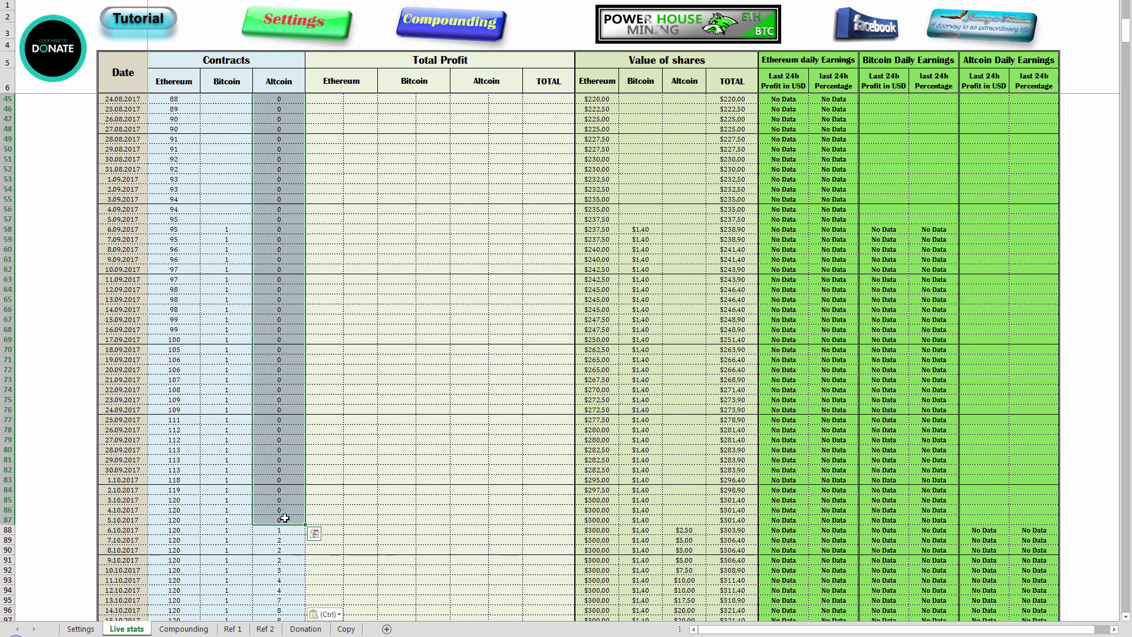
{"action": "key", "text": "Delete"}
{"action": "scroll", "coordinate": [407, 513], "scroll_direction": "up", "scroll_amount": 8}
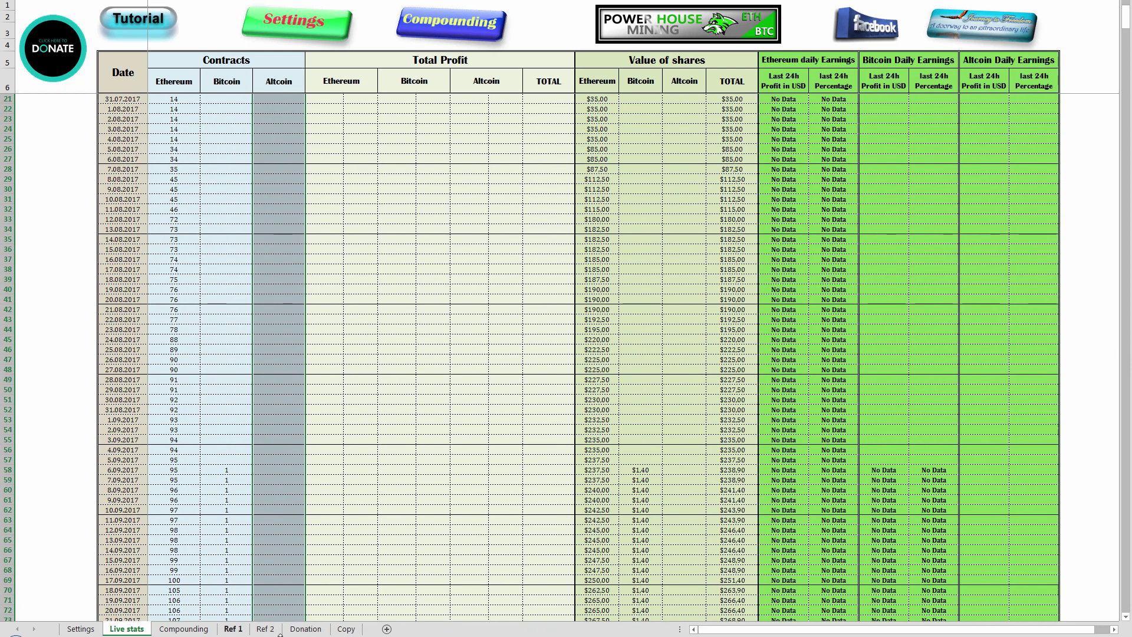
Step: Copy the altcoin Bought numbers on the Copy sheet from the 18.07.2017 row down to 19.10.2017
{"action": "left_click", "coordinate": [346, 627]}
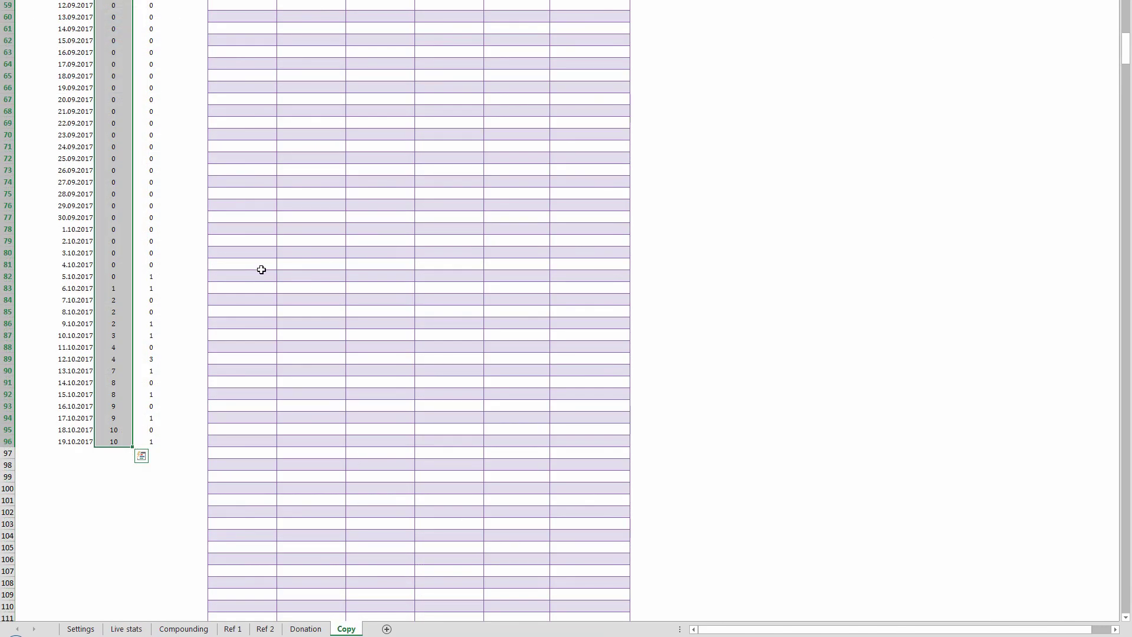
{"action": "scroll", "coordinate": [297, 277], "scroll_direction": "up", "scroll_amount": 19}
{"action": "left_click_drag", "start_coordinate": [152, 33], "coordinate": [154, 194]}
{"action": "key", "text": "ctrl+c"}
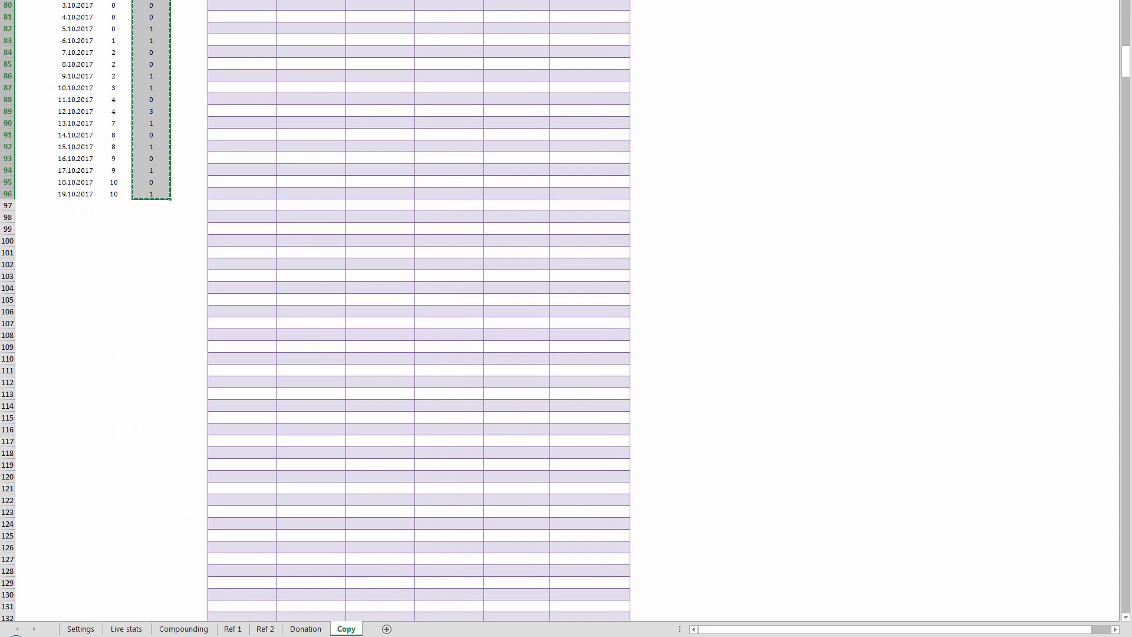
Step: Paste the altcoin Bought numbers into the Altcoin Purchase column of the Compounding sheet from the 18-Jul-2017 row
{"action": "left_click", "coordinate": [174, 629]}
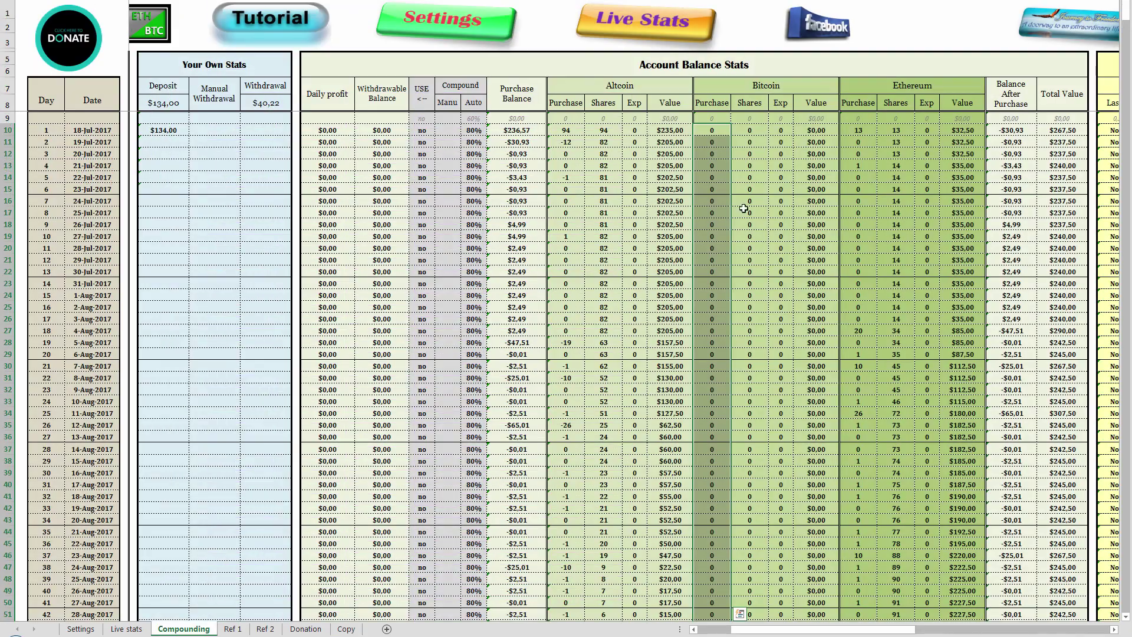
{"action": "left_click", "coordinate": [566, 128]}
{"action": "right_click", "coordinate": [567, 129]}
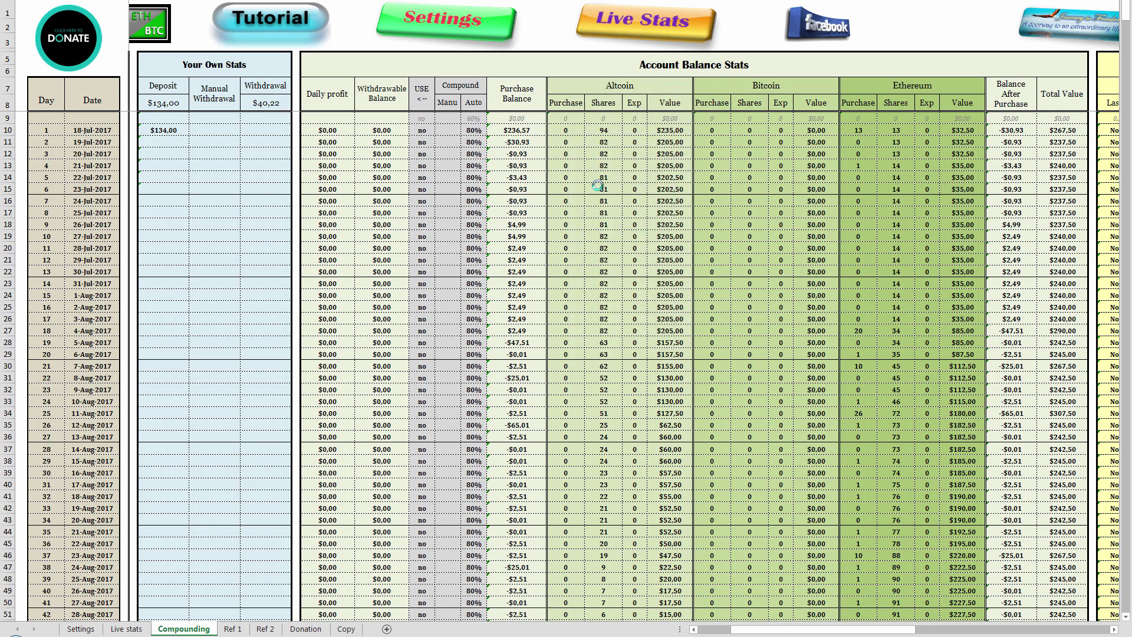
Step: Check the pasted Altcoin Purchase numbers on the Compounding sheet down to the 19-Oct-2017 row
{"action": "left_click", "coordinate": [612, 185]}
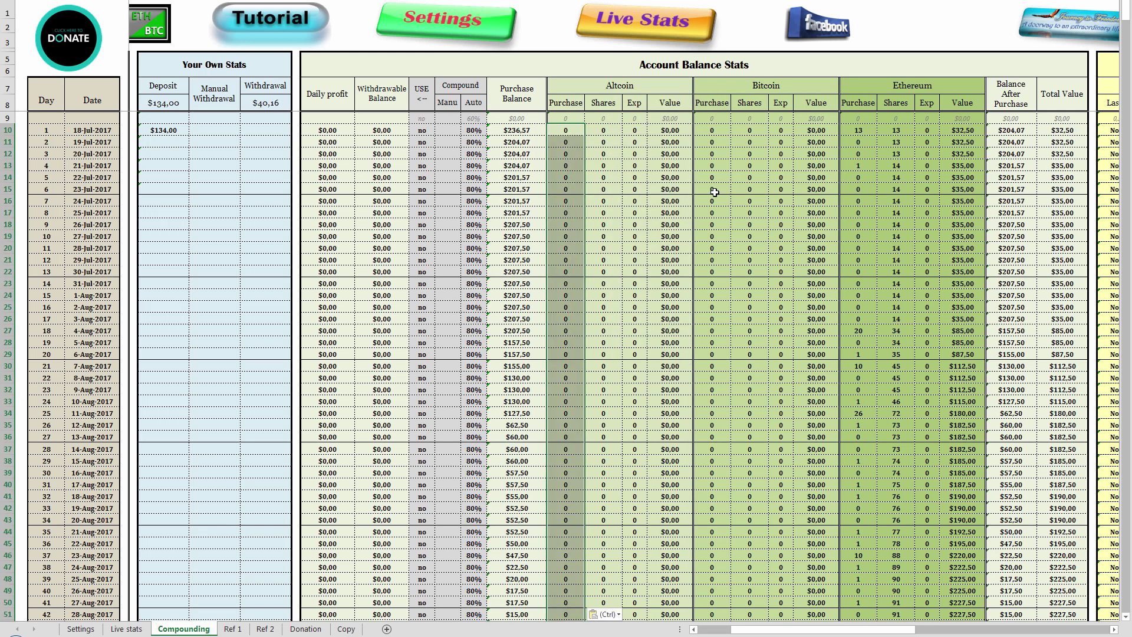
{"action": "scroll", "coordinate": [783, 450], "scroll_direction": "down", "scroll_amount": 19}
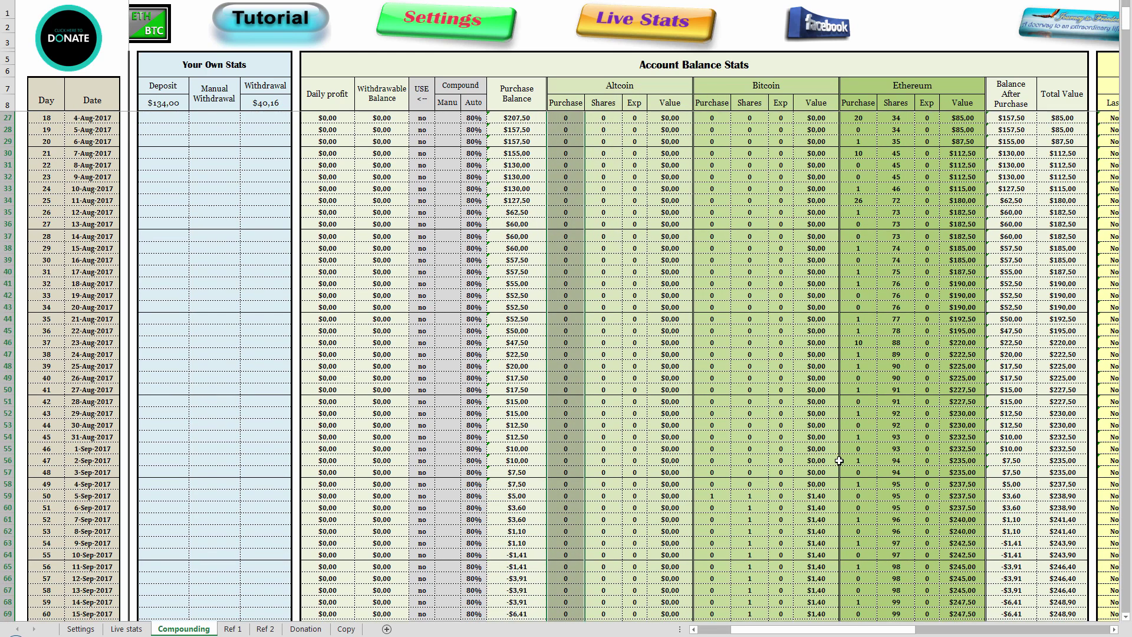
{"action": "scroll", "coordinate": [714, 519], "scroll_direction": "down", "scroll_amount": 2}
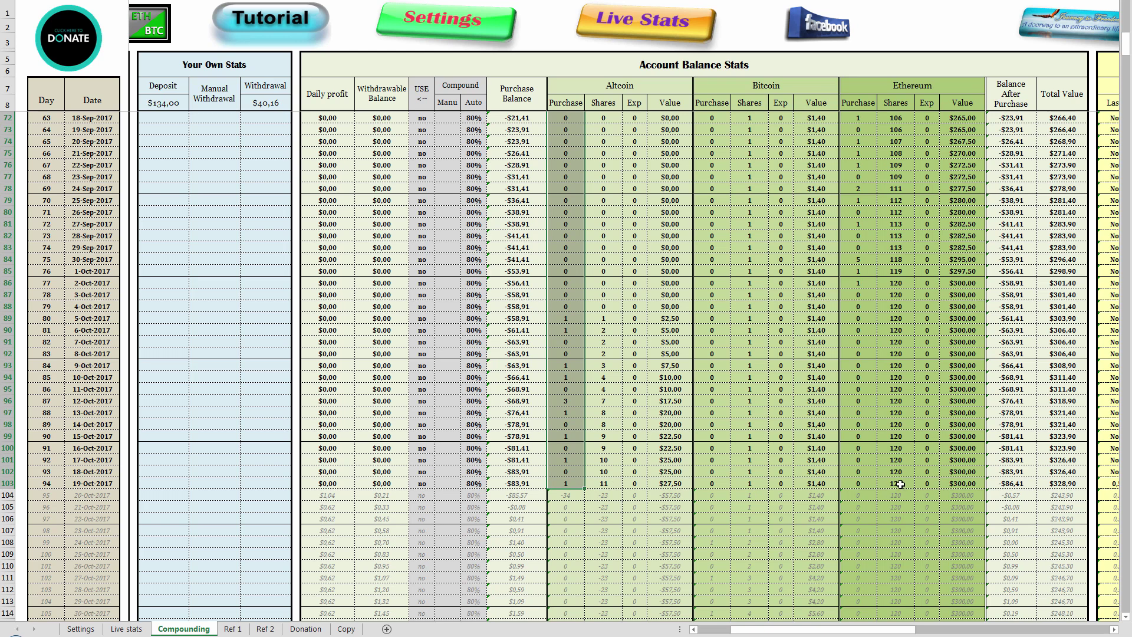
Step: Read the balance and position totals on the Powerhouse Mining Stats page, and check the 19.10.2017 Altcoin Contracts entry in Live stats
{"action": "key", "text": "alt+Tab"}
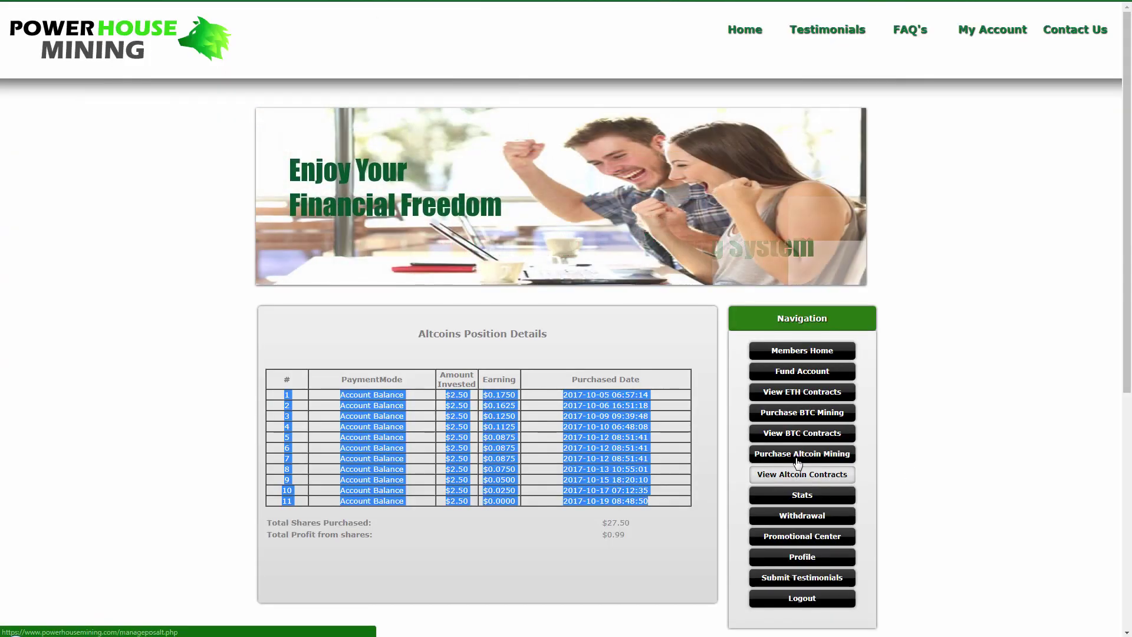
{"action": "left_click", "coordinate": [804, 495]}
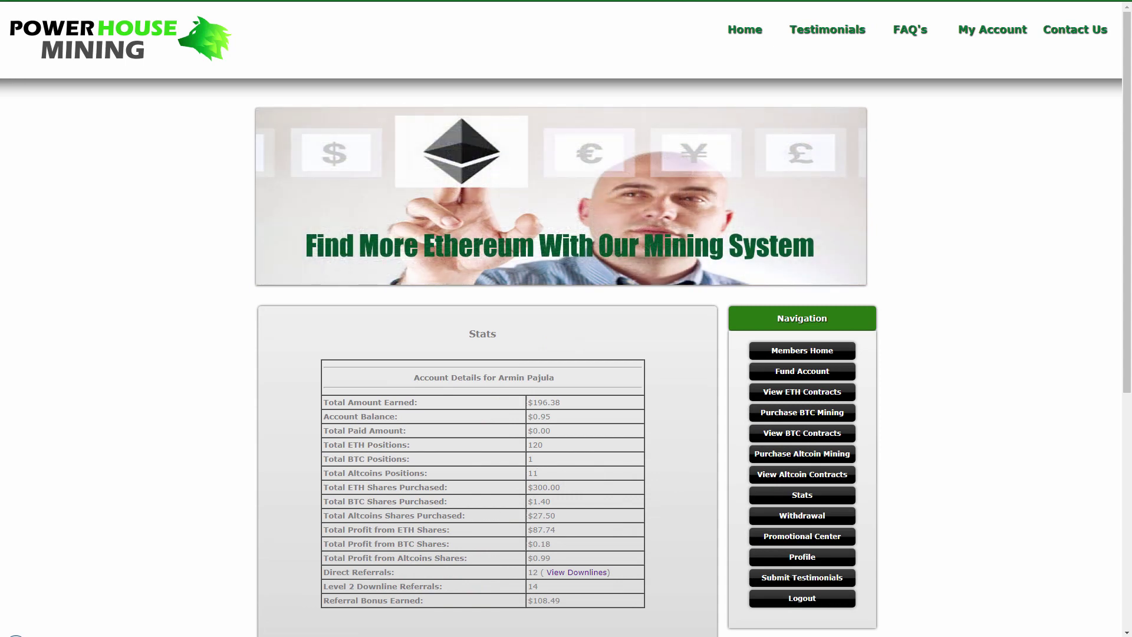
{"action": "mouse_move", "coordinate": [264, 631]}
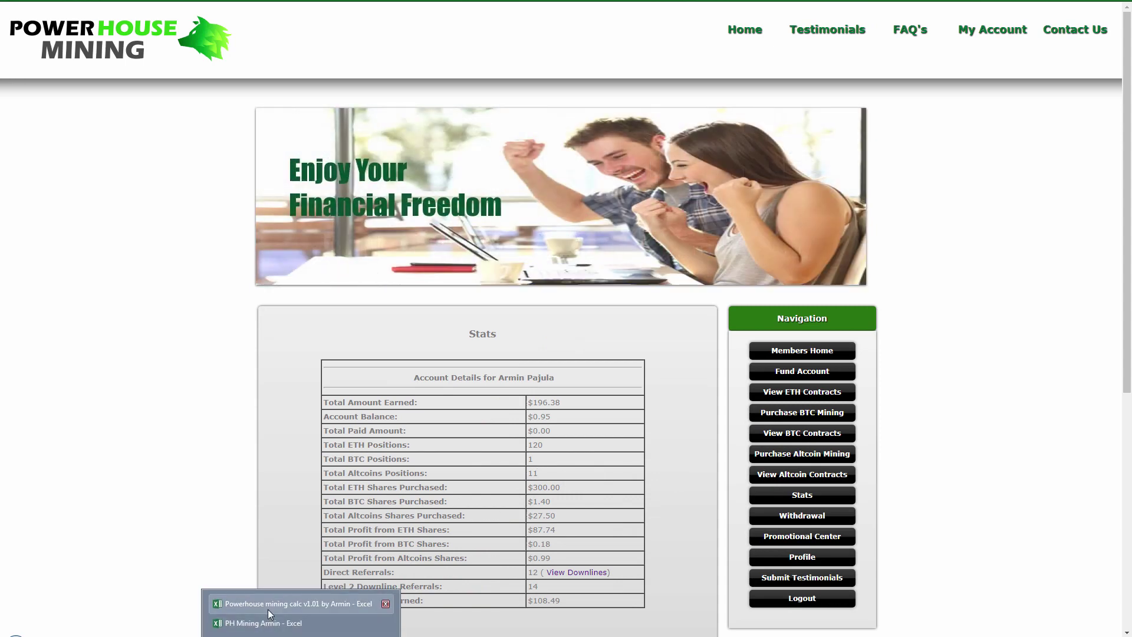
{"action": "left_click", "coordinate": [271, 622]}
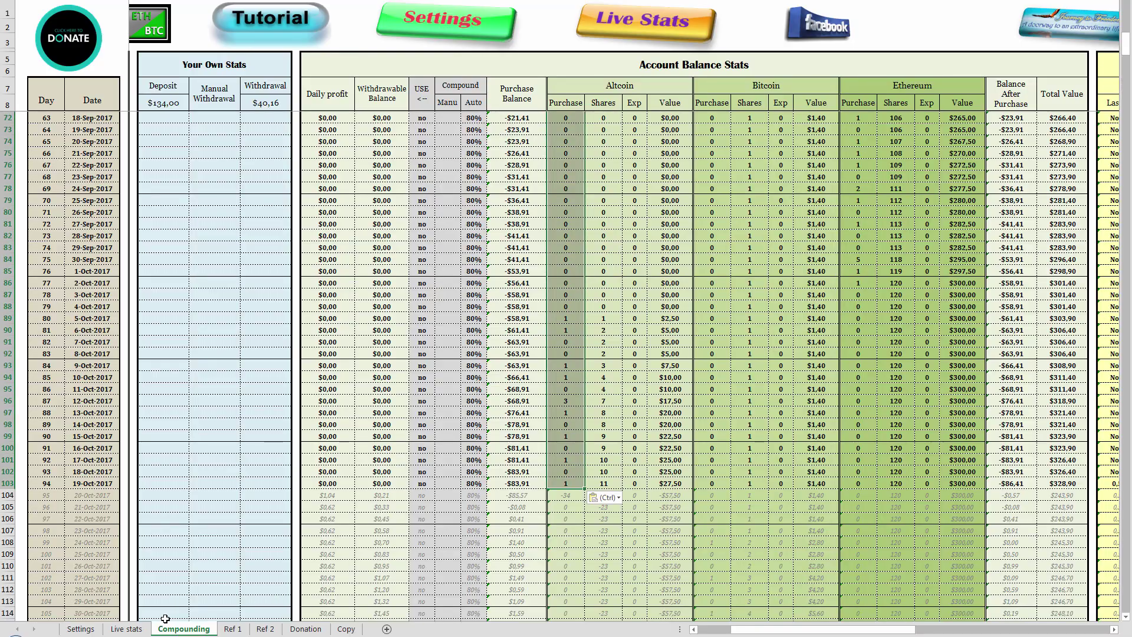
{"action": "left_click", "coordinate": [125, 628]}
{"action": "scroll", "coordinate": [262, 525], "scroll_direction": "down", "scroll_amount": 3}
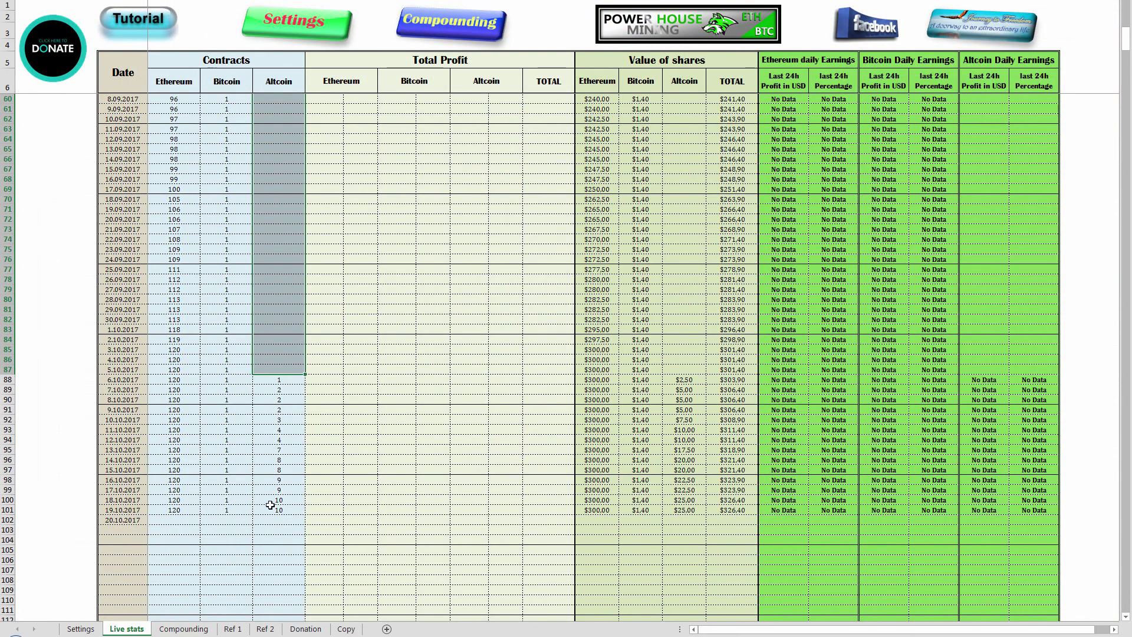
{"action": "left_click_drag", "start_coordinate": [282, 513], "coordinate": [285, 507]}
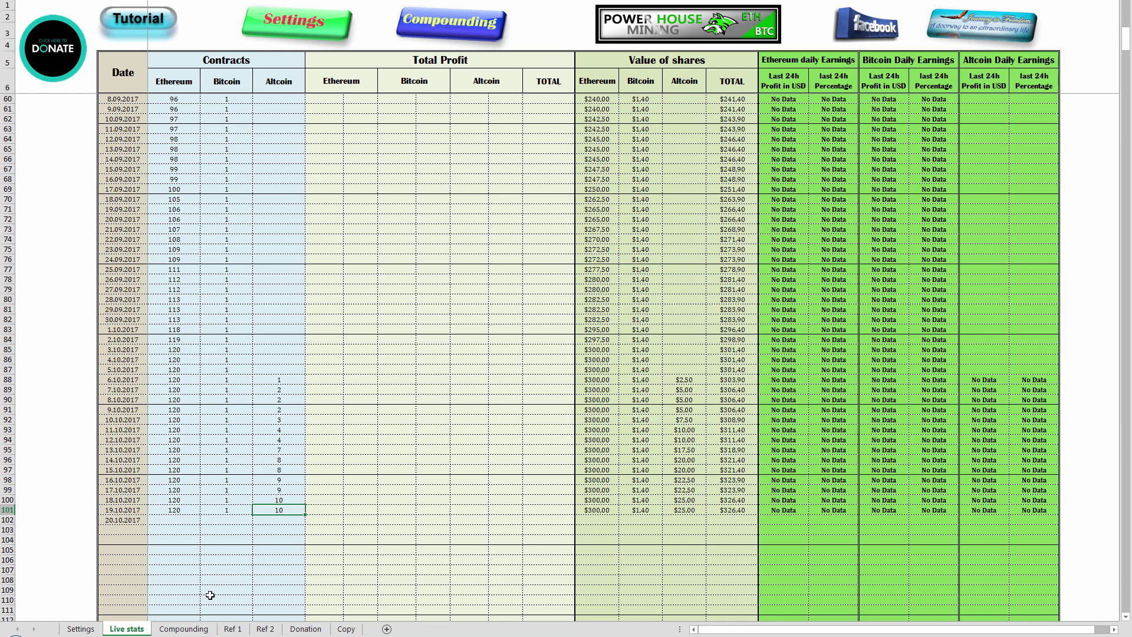
Step: Set Balance After Purchase for 19-Oct-2017 on the Compounding sheet to 0,95
{"action": "left_click", "coordinate": [444, 33]}
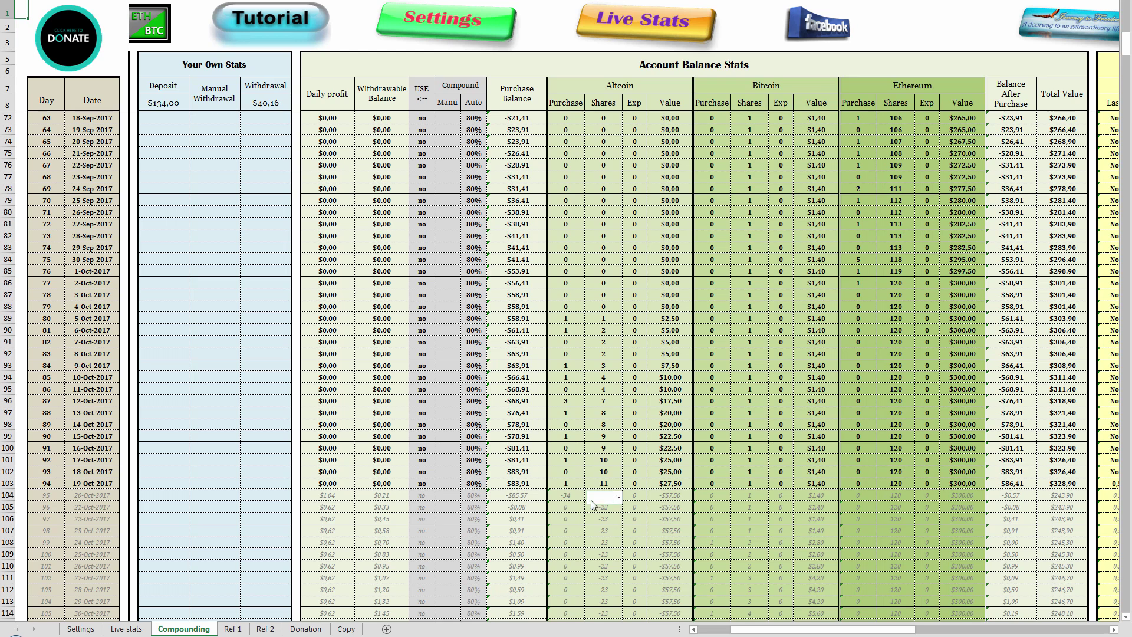
{"action": "left_click_drag", "start_coordinate": [758, 629], "coordinate": [784, 628]}
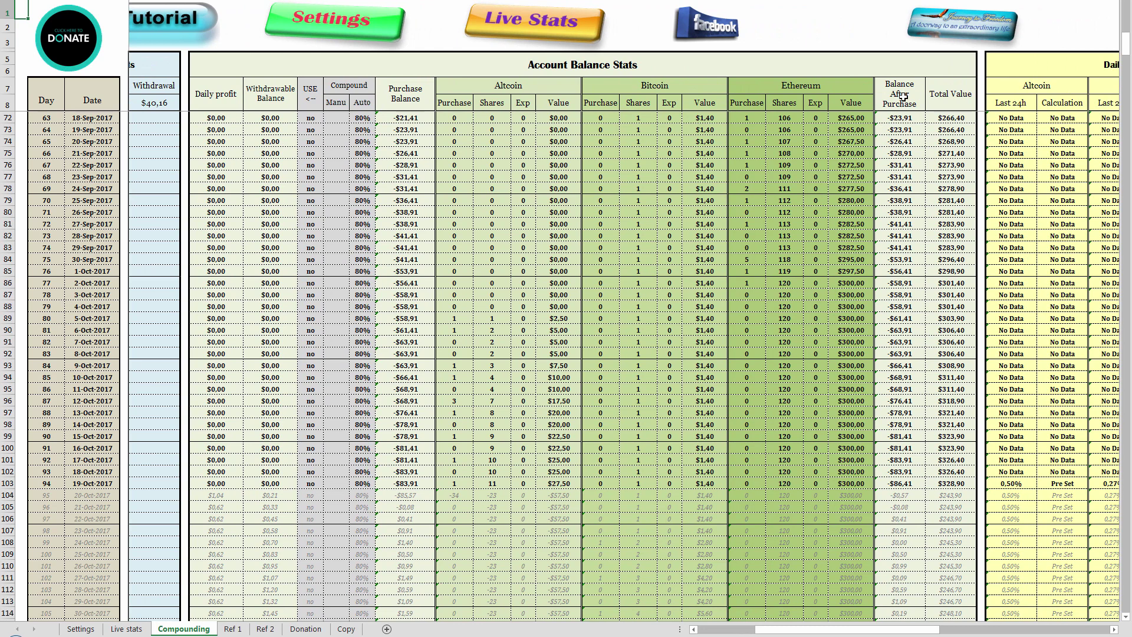
{"action": "left_click", "coordinate": [899, 484]}
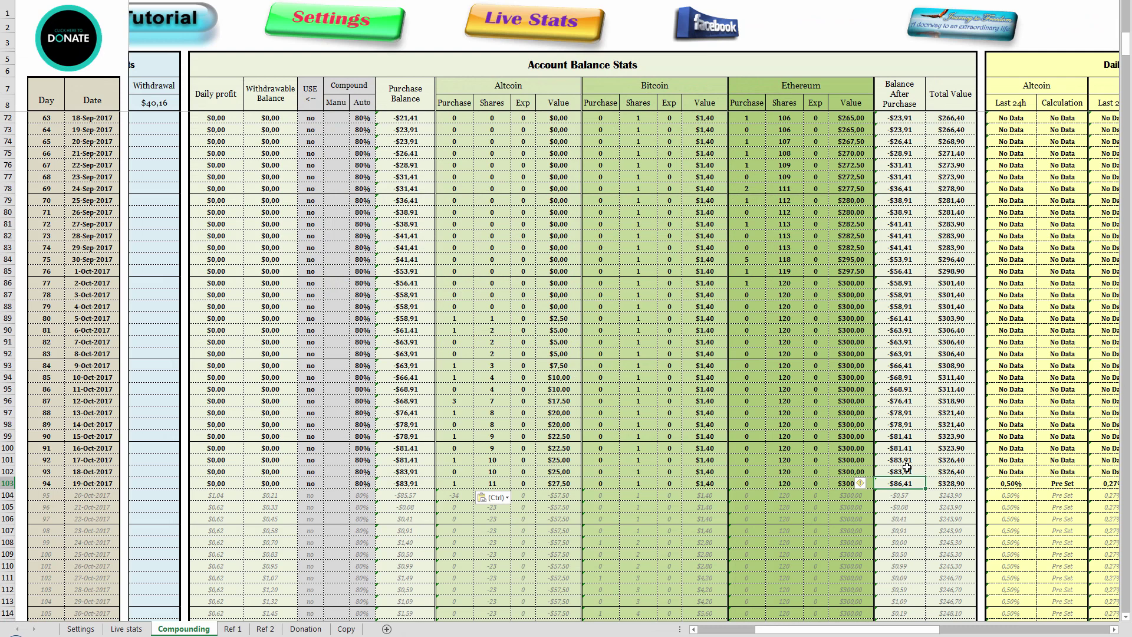
{"action": "type", "text": "0,95"}
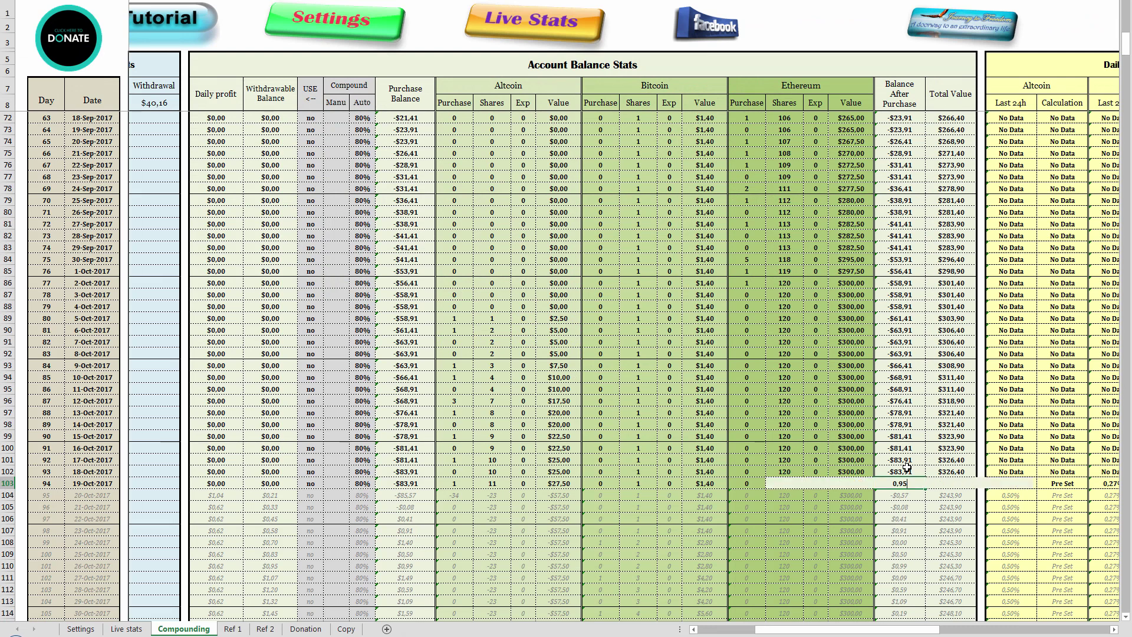
{"action": "left_click", "coordinate": [915, 491]}
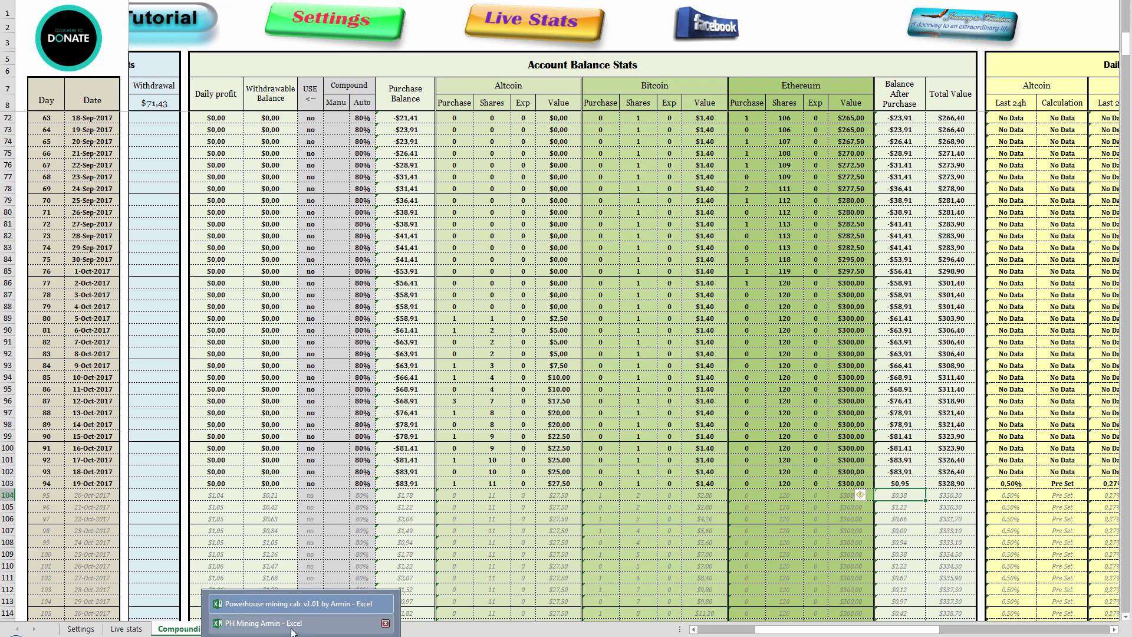
Step: Switch to the PH Mining workbook and examine Balance After Purchase on its Compounding sheet around 19-Oct-2017
{"action": "left_click", "coordinate": [291, 629]}
{"action": "scroll", "coordinate": [623, 539], "scroll_direction": "down", "scroll_amount": 20}
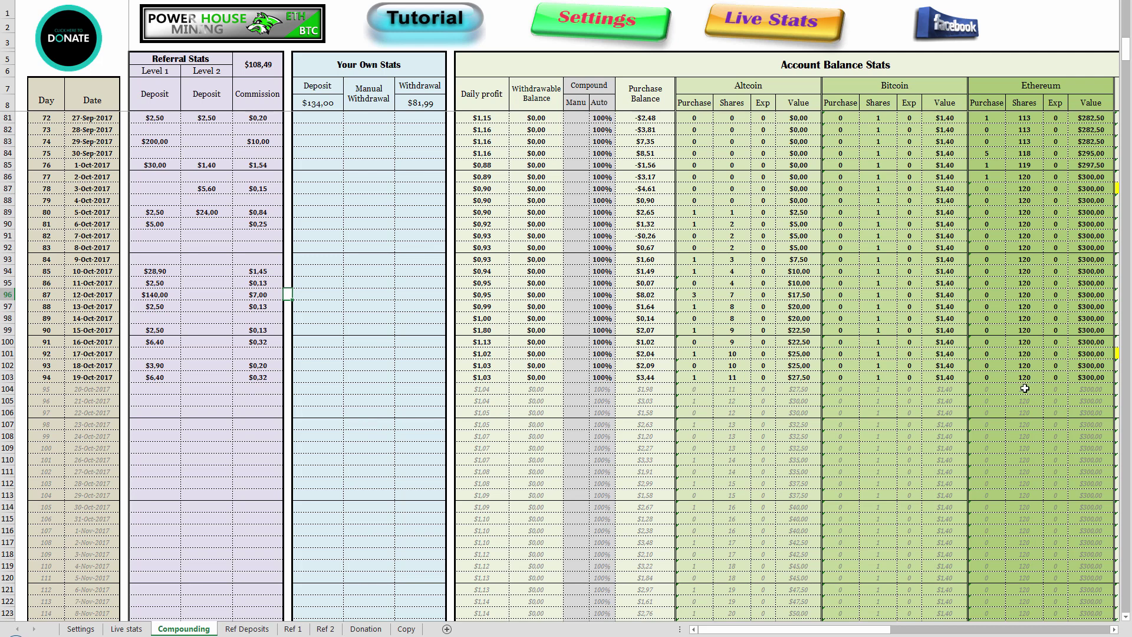
{"action": "scroll", "coordinate": [869, 634], "scroll_direction": "right", "scroll_amount": 3}
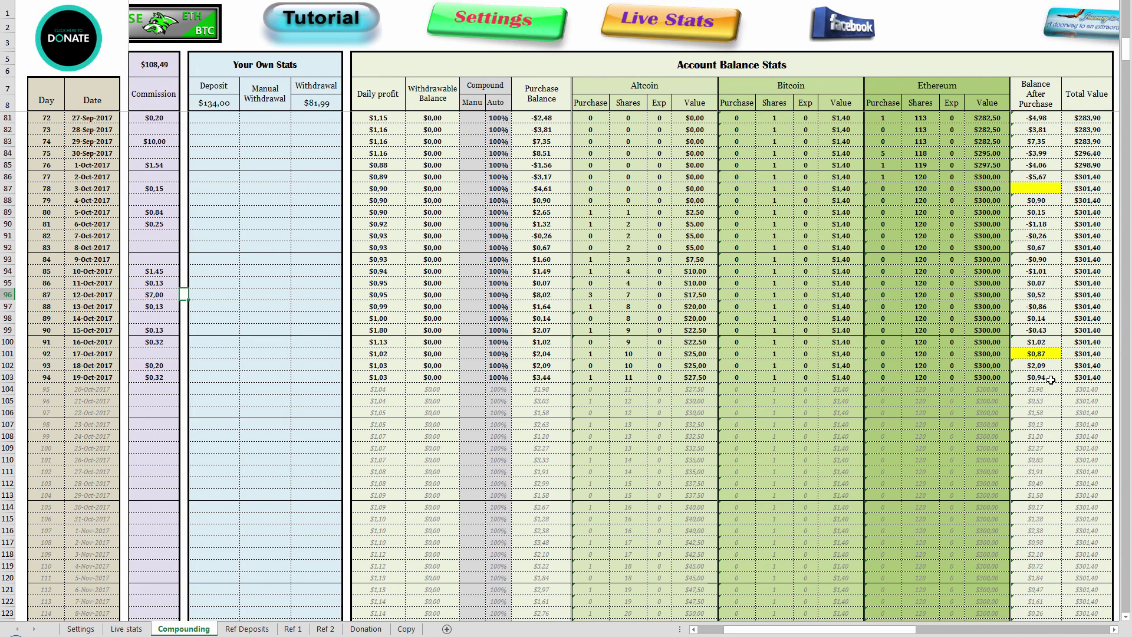
{"action": "key", "text": "alt+Tab"}
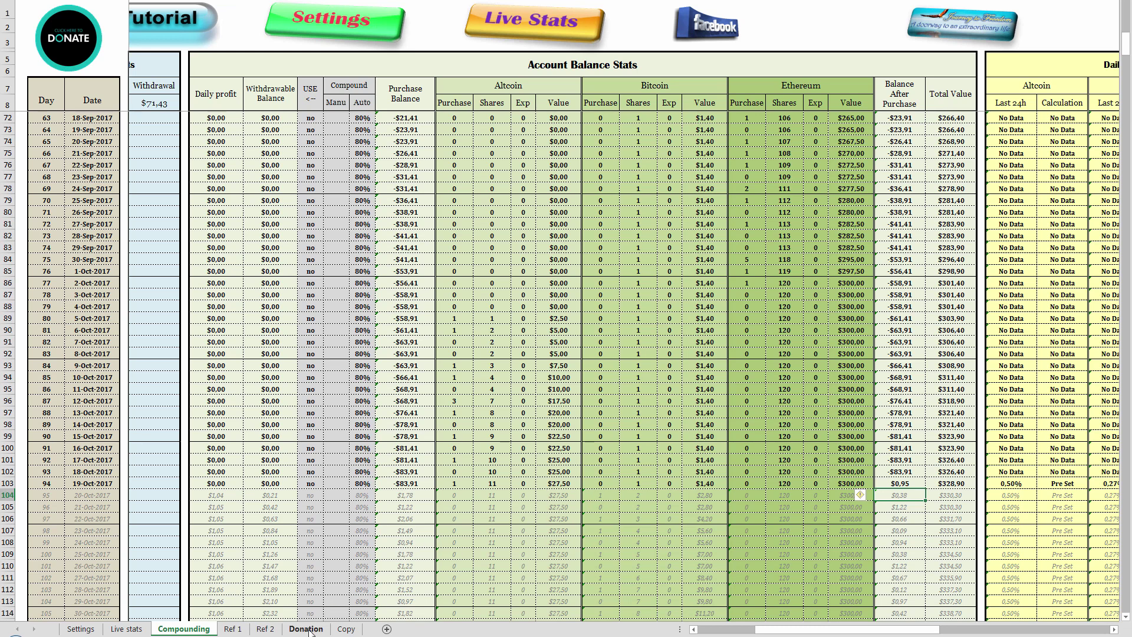
Step: Set the Bitcoin Purchase for 20-Oct-2017 on the calculator's Compounding sheet to 0
{"action": "key", "text": "alt+Tab"}
{"action": "left_click", "coordinate": [611, 495]}
{"action": "type", "text": "0"}
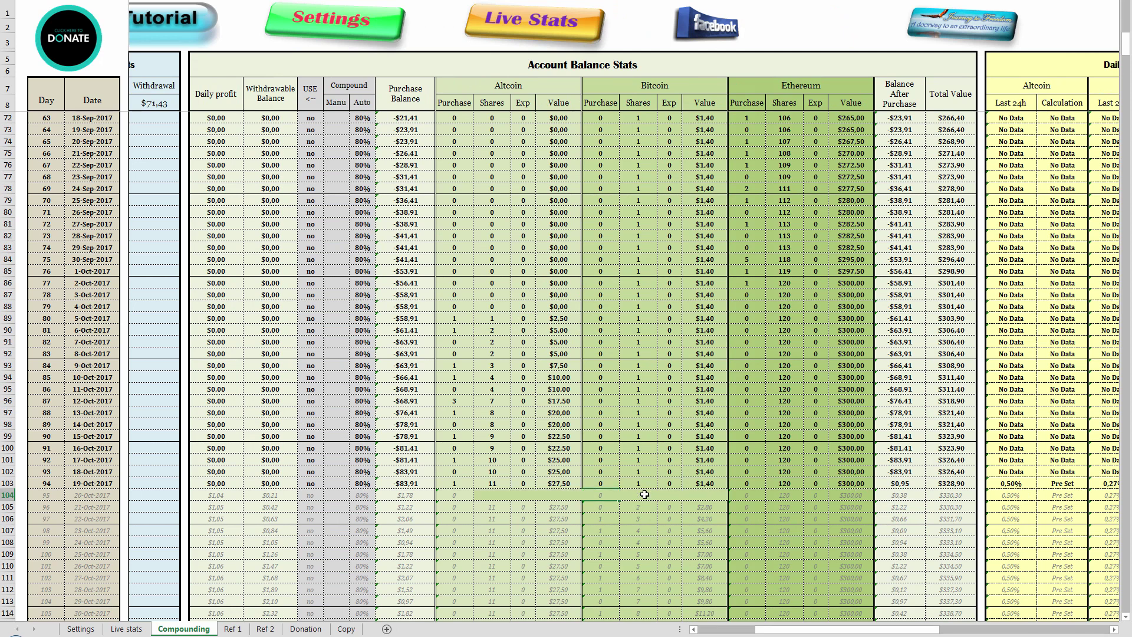
{"action": "key", "text": "Return"}
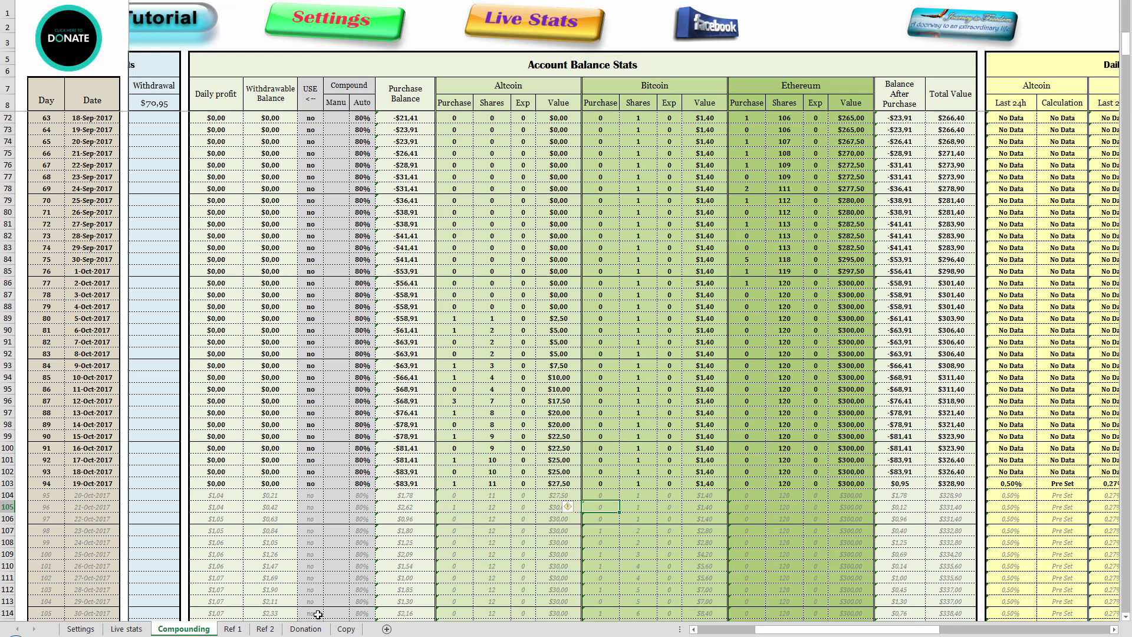
Step: Compare the Compounding sheet with the PH Mining workbook, and review the referral commission and the Settings sheet
{"action": "key", "text": "alt+Tab"}
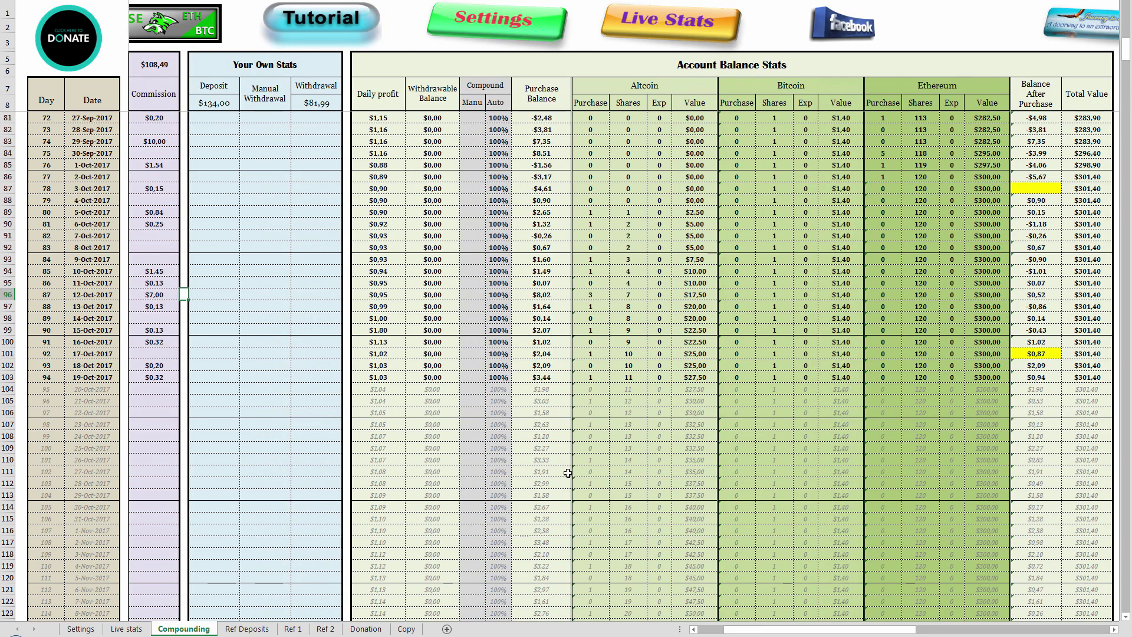
{"action": "scroll", "coordinate": [589, 466], "scroll_direction": "down", "scroll_amount": 2}
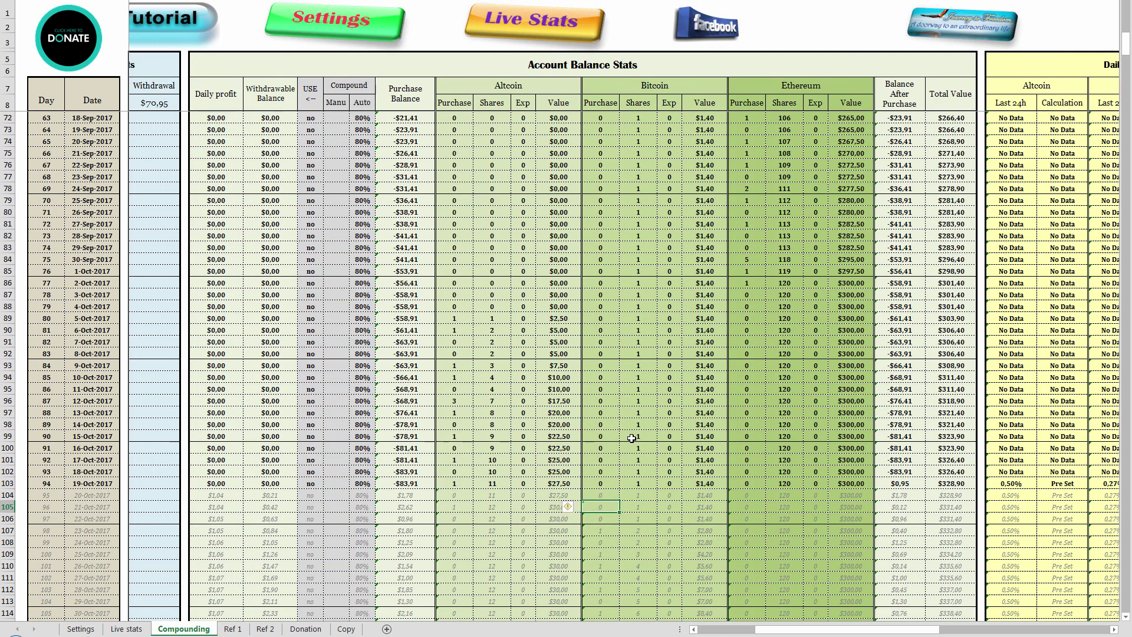
{"action": "left_click_drag", "start_coordinate": [786, 632], "coordinate": [730, 632]}
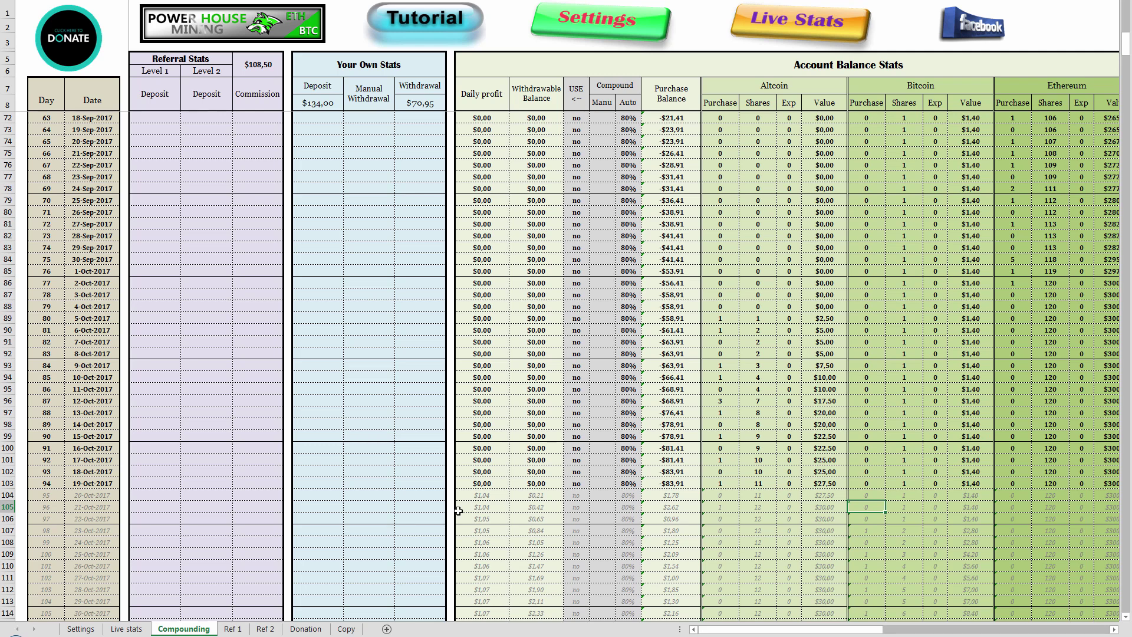
{"action": "left_click", "coordinate": [81, 629]}
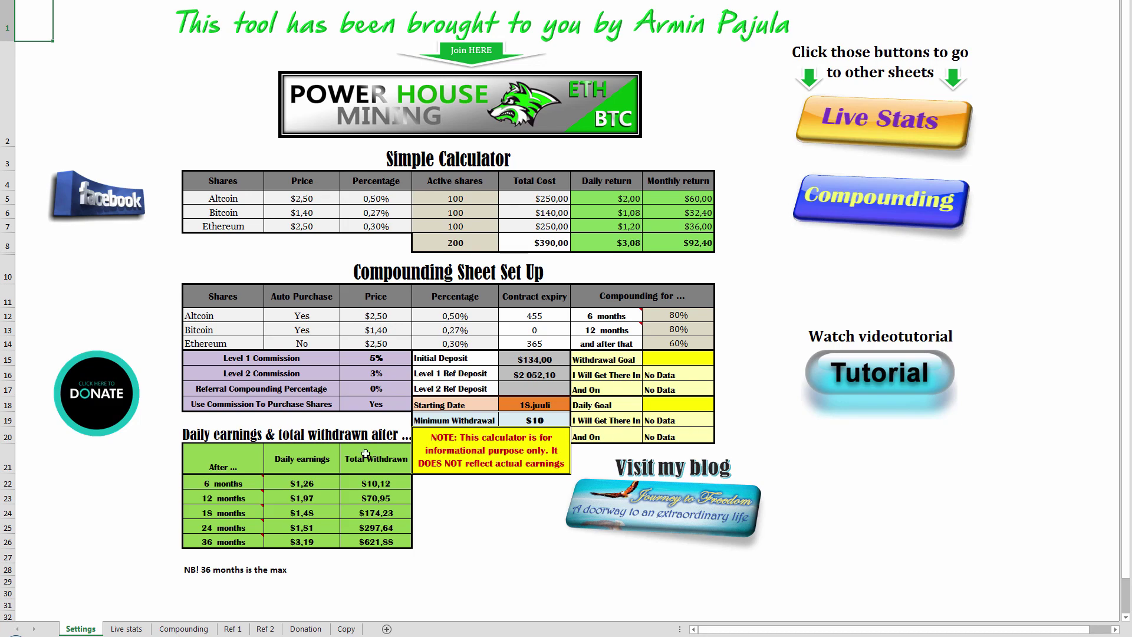
{"action": "left_click", "coordinate": [177, 629]}
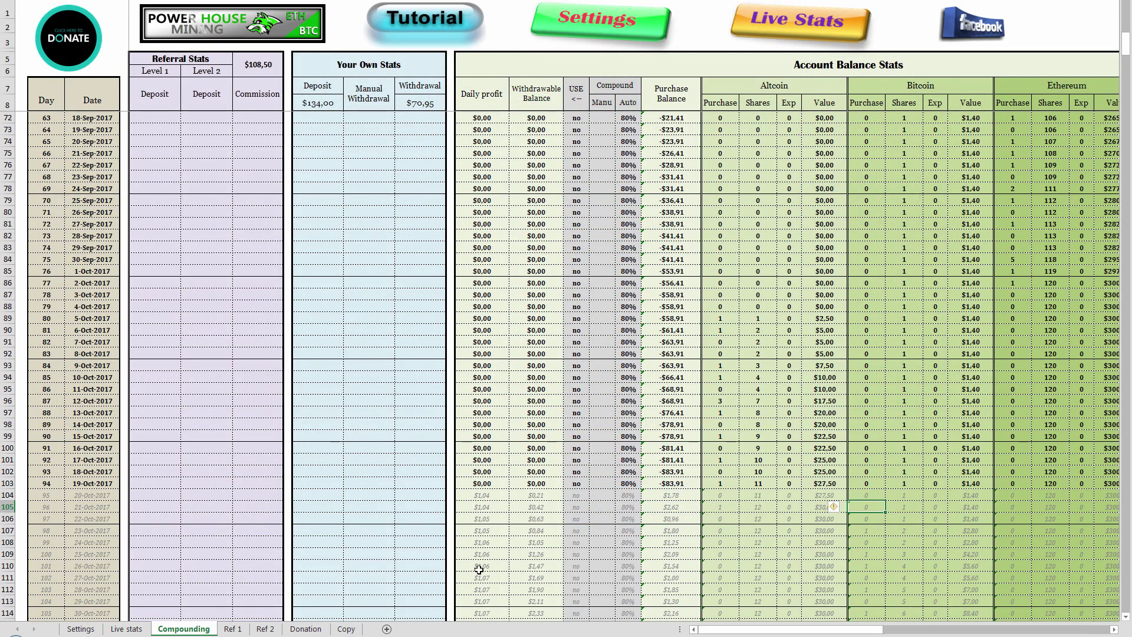